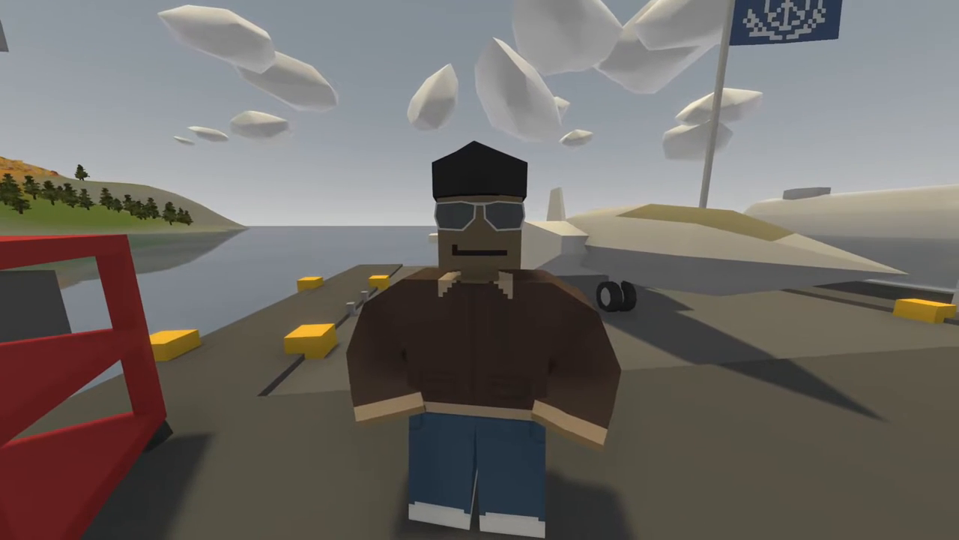
# - Talk to the character on the carrier deck and ask whether any pilots are needed
pyautogui.press('f')
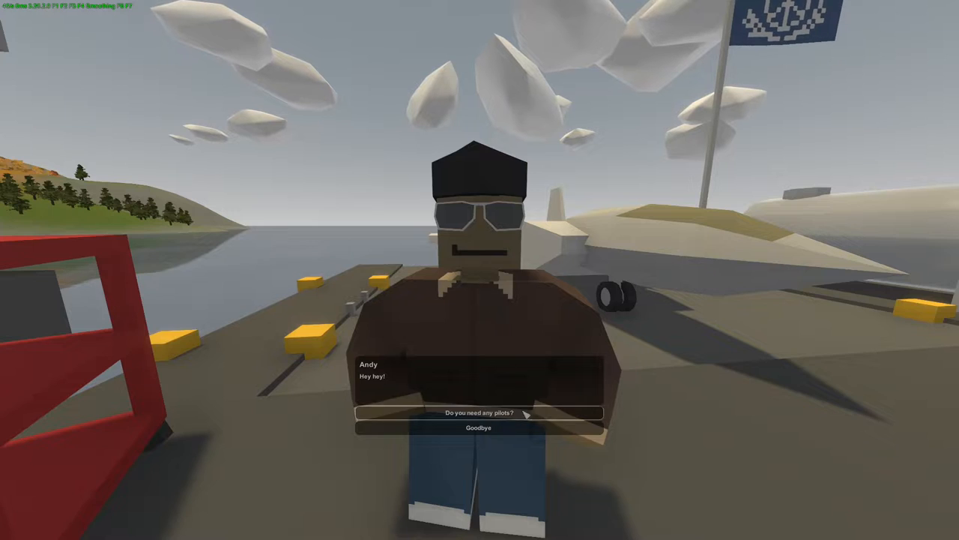
pyautogui.click(450, 412)
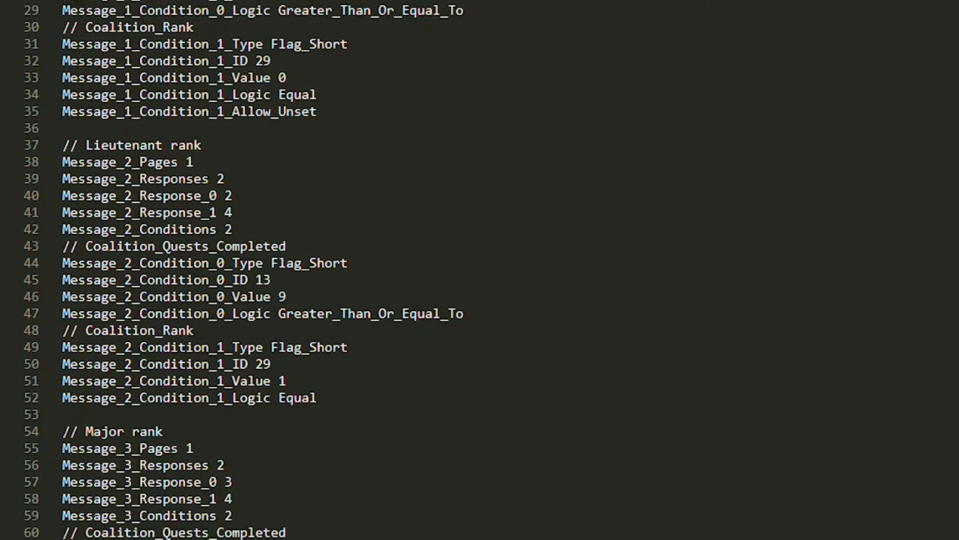
# - Read through the captain's dialogue file, examining the messages, responses, conditions and rewards down to the end
pyautogui.scroll(-2, 479, 270)
pyautogui.scroll(-5, 480, 270)
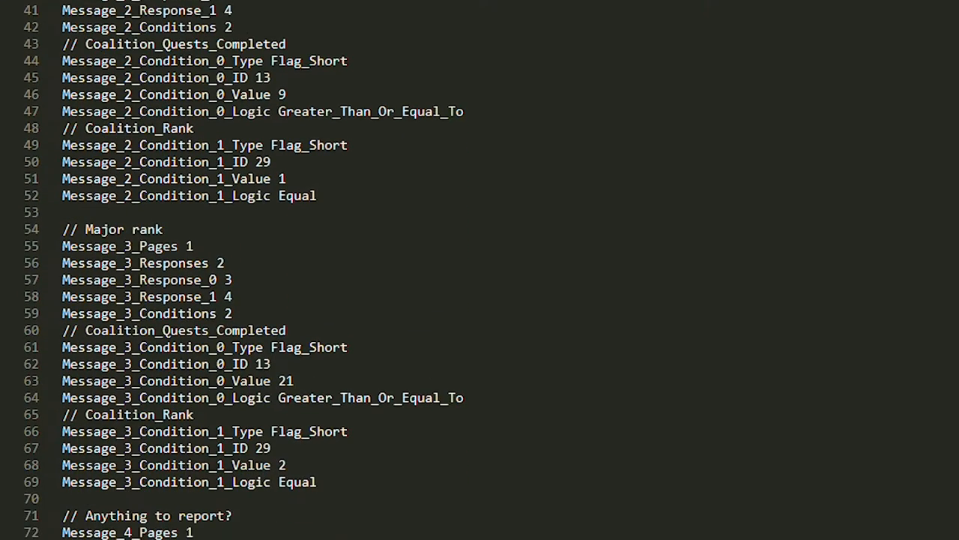
pyautogui.scroll(-5, 480, 269)
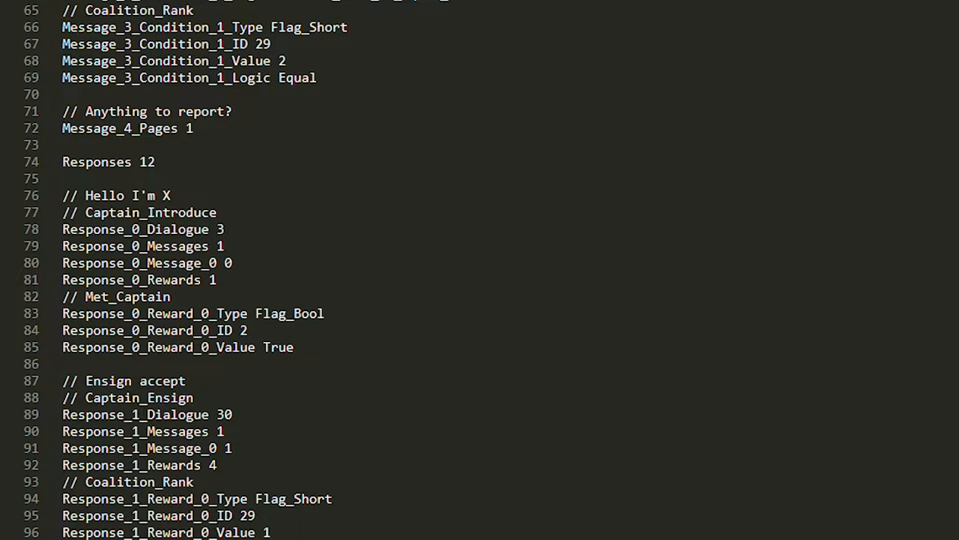
pyautogui.scroll(-5, 480, 270)
pyautogui.scroll(-5, 479, 270)
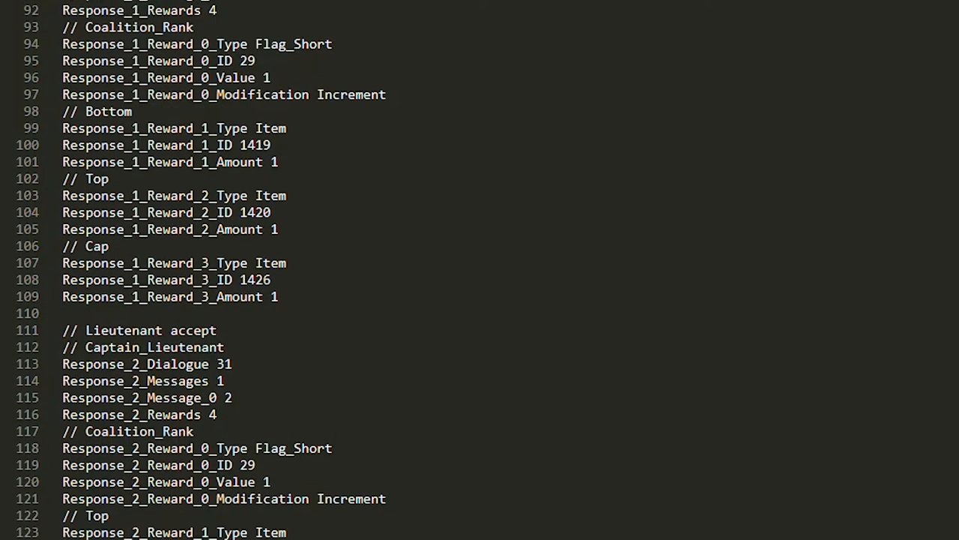
pyautogui.scroll(-5, 479, 270)
pyautogui.scroll(-6, 480, 270)
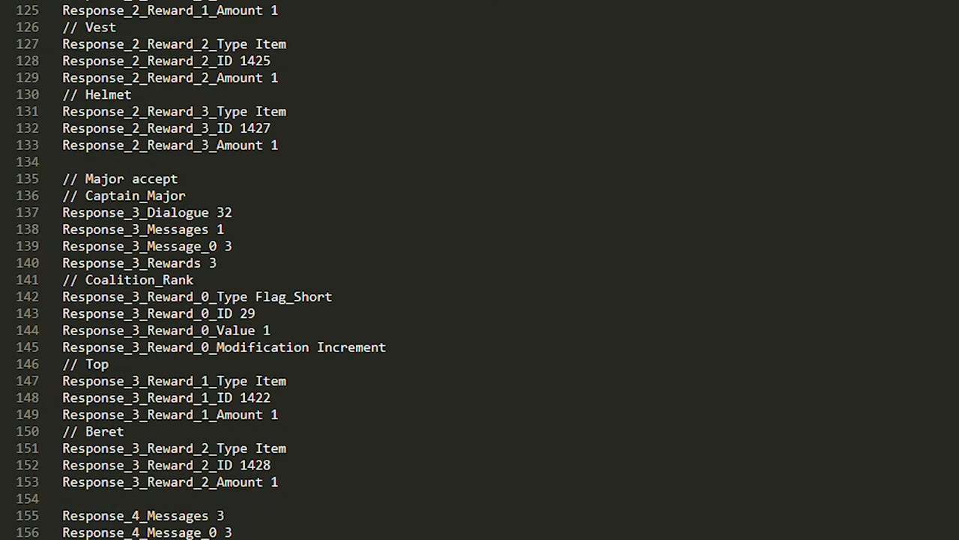
pyautogui.scroll(-5, 479, 270)
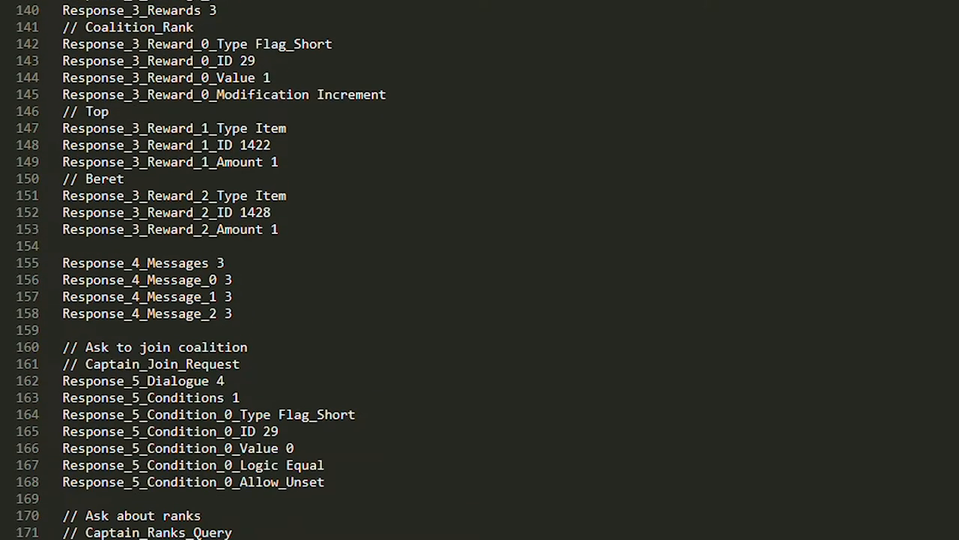
pyautogui.scroll(-5, 480, 270)
pyautogui.scroll(-5, 480, 270)
pyautogui.scroll(-6, 480, 270)
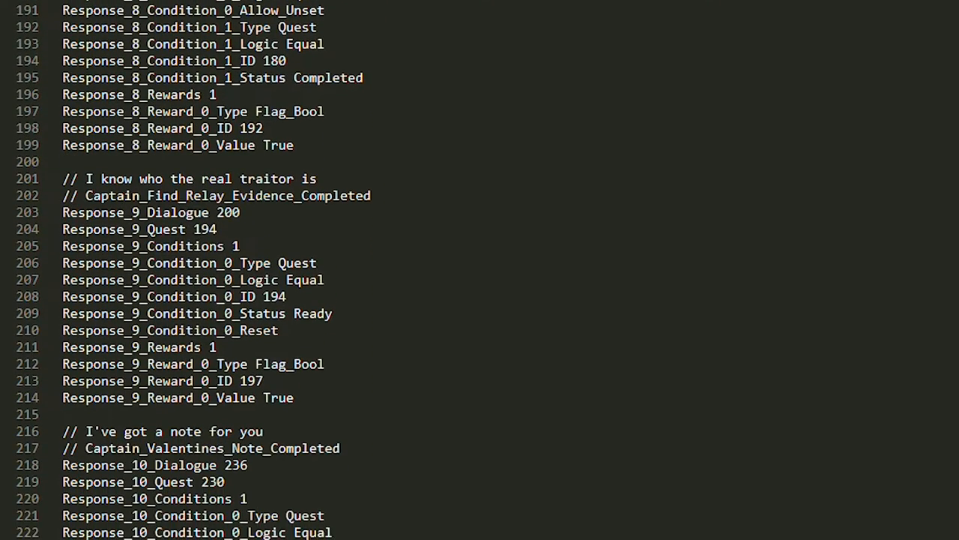
pyautogui.scroll(-1, 480, 270)
pyautogui.scroll(-4, 480, 269)
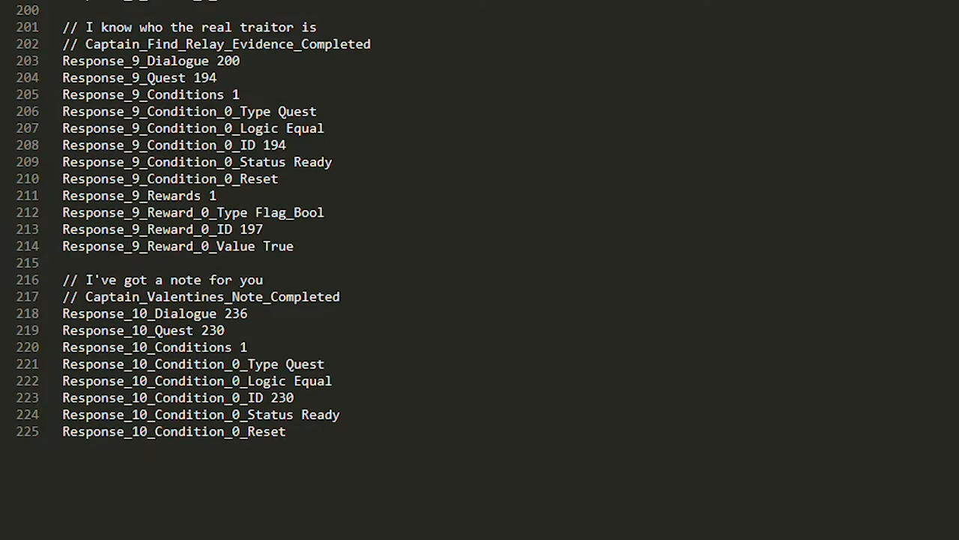
pyautogui.scroll(-4, 479, 270)
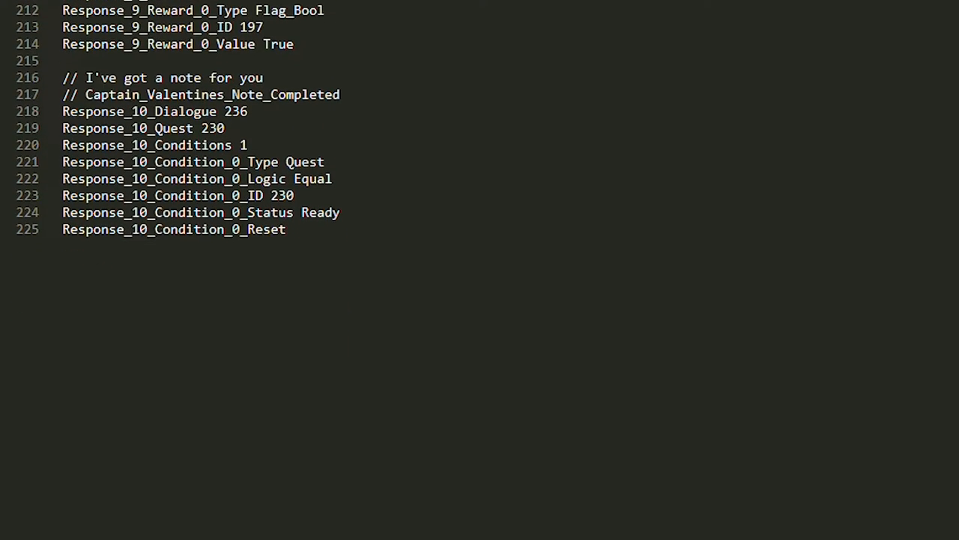
pyautogui.scroll(-1, 480, 270)
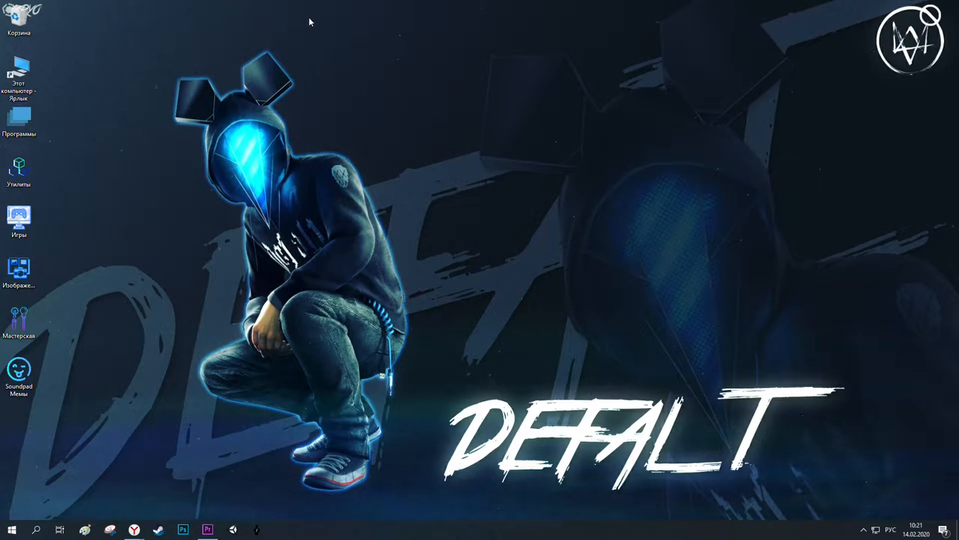
# - Switch to the browser window with the Steam Community guide for Unturned NPC Maker
pyautogui.moveTo(308, 12); pyautogui.dragTo(461, 129)
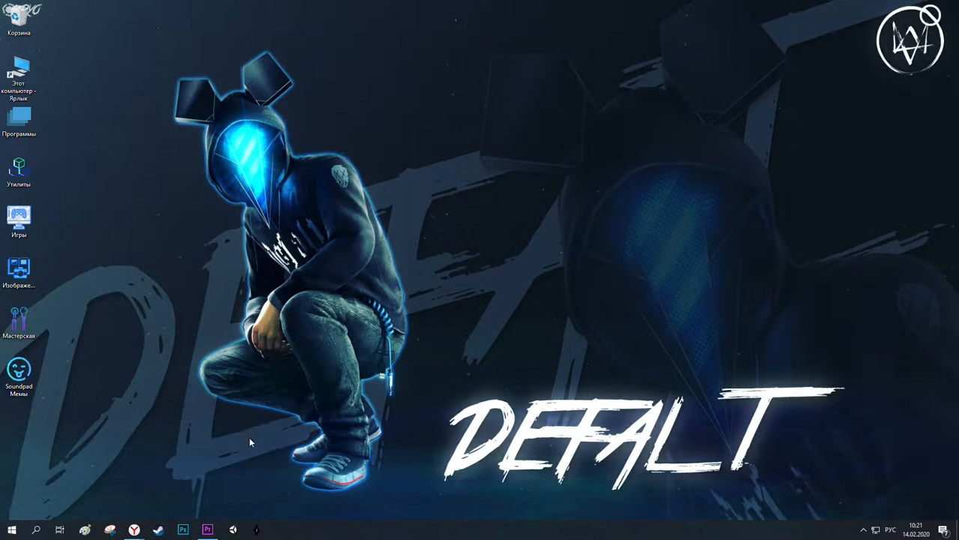
pyautogui.moveTo(140, 533)
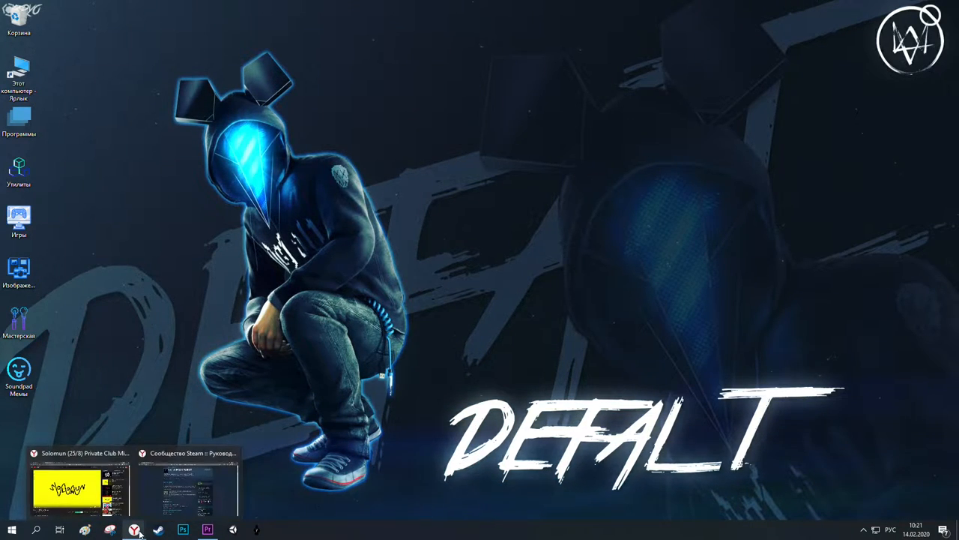
pyautogui.click(189, 488)
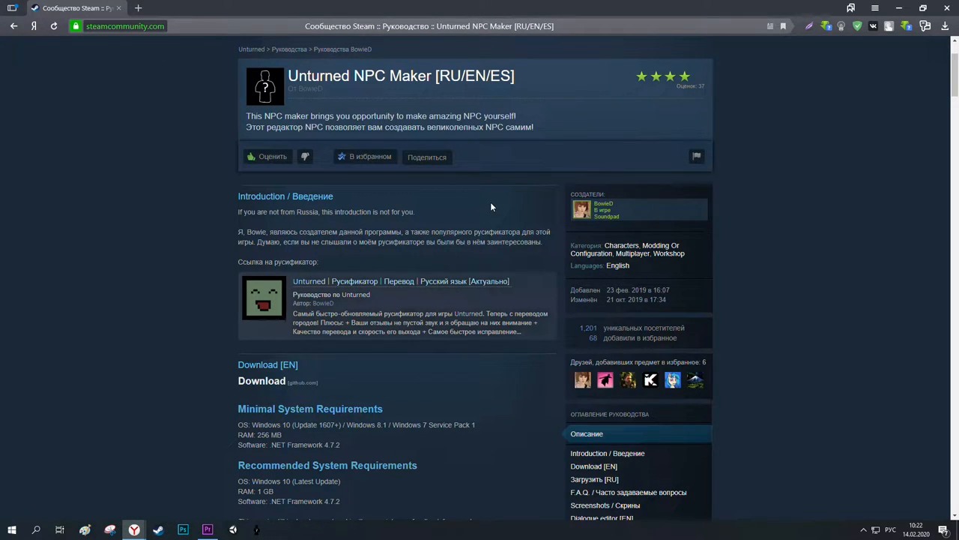
# - Follow the guide's Russian download link and continue past the external-site notice to the GitHub release page
pyautogui.scroll(-3, 491, 207)
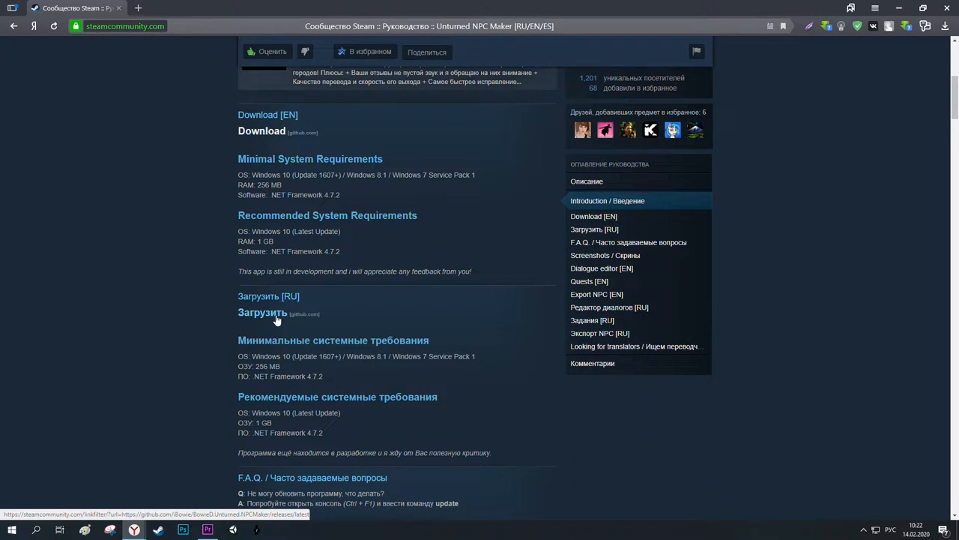
pyautogui.scroll(-2, 277, 319)
pyautogui.scroll(1, 318, 315)
pyautogui.click(262, 263)
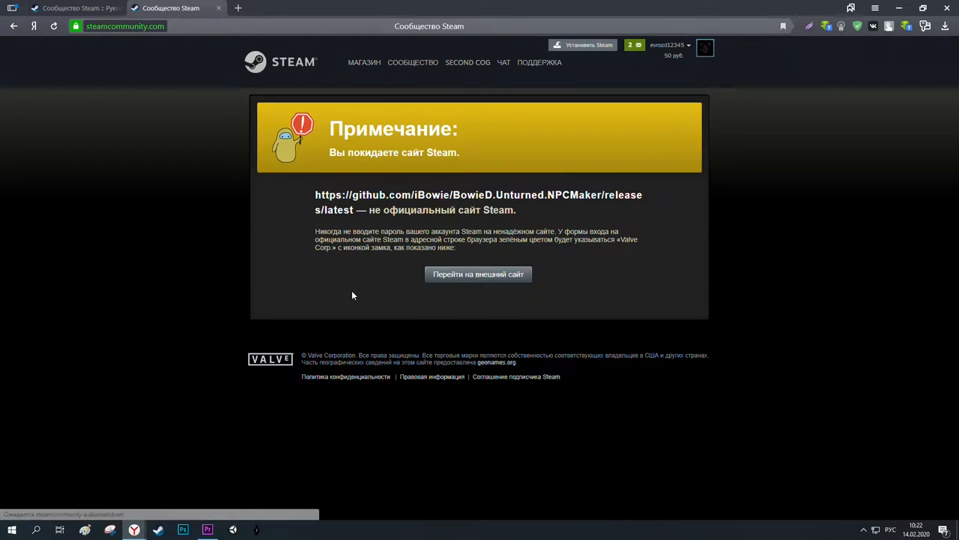
pyautogui.click(459, 280)
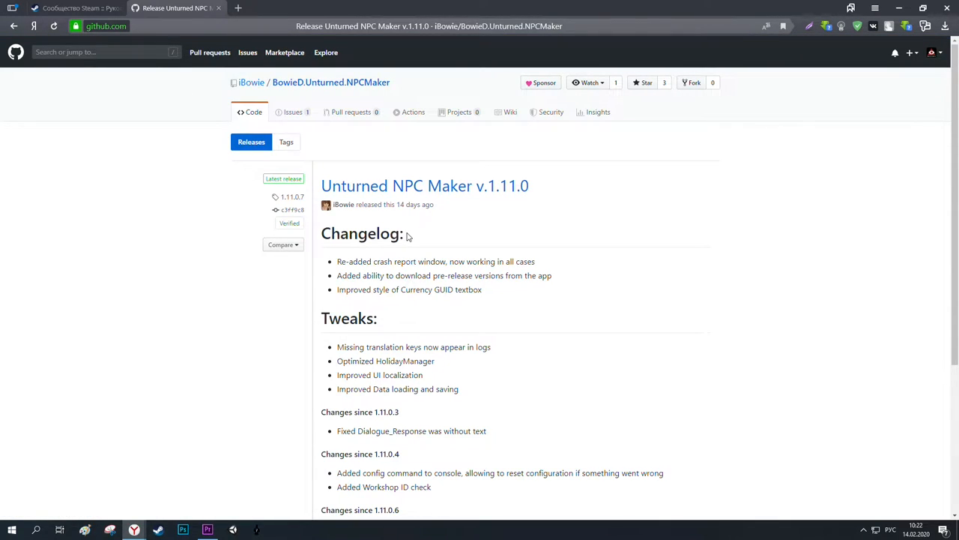
# - Download BowieD.Unturned.NPCMaker.exe from the release's assets
pyautogui.scroll(-3, 408, 236)
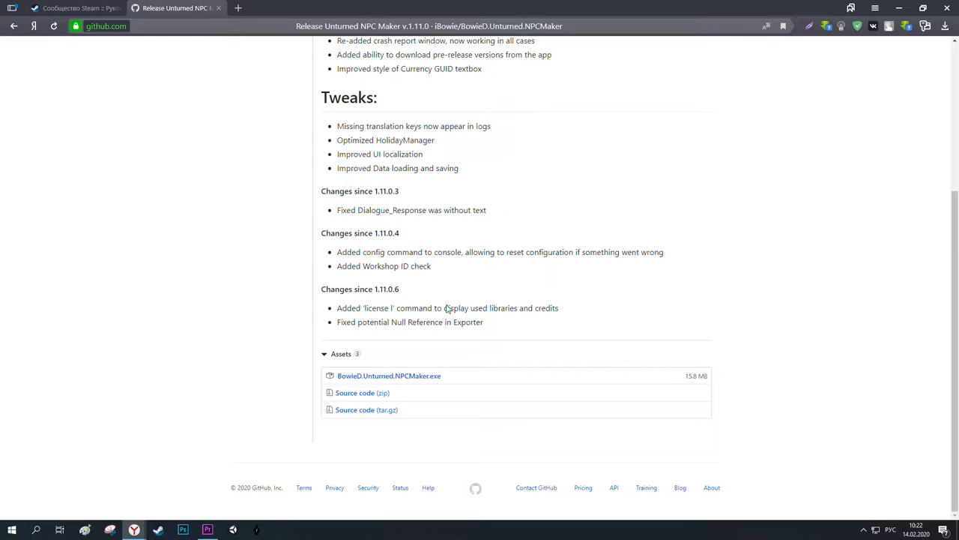
pyautogui.click(417, 375)
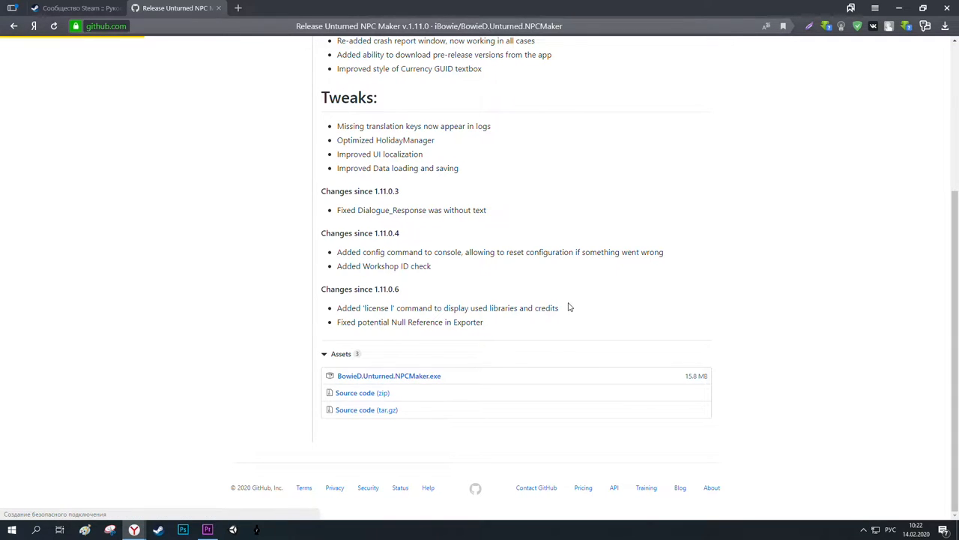
pyautogui.scroll(3, 566, 307)
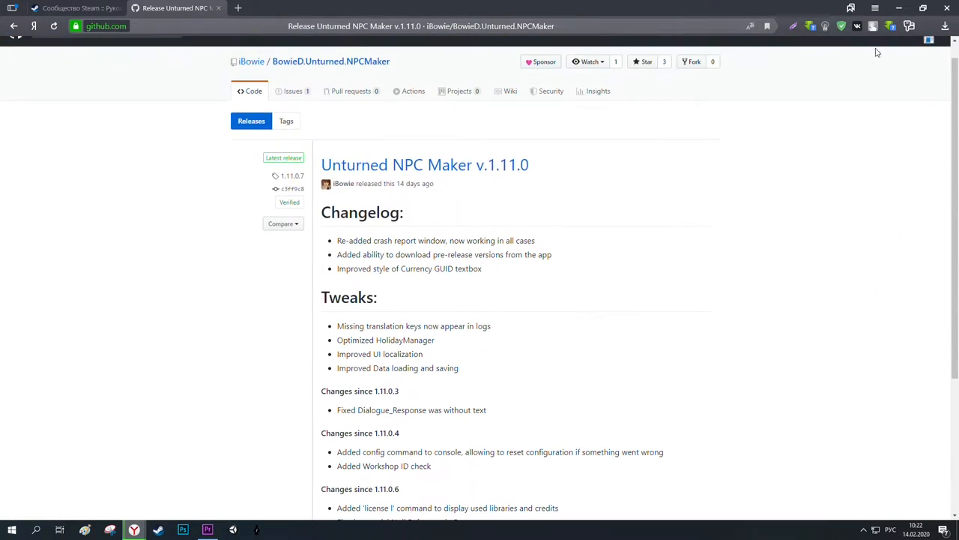
# - Minimize the browser and move the downloaded BowieD.Unturned.NPCMaker.exe to a free spot on the desktop
pyautogui.click(898, 11)
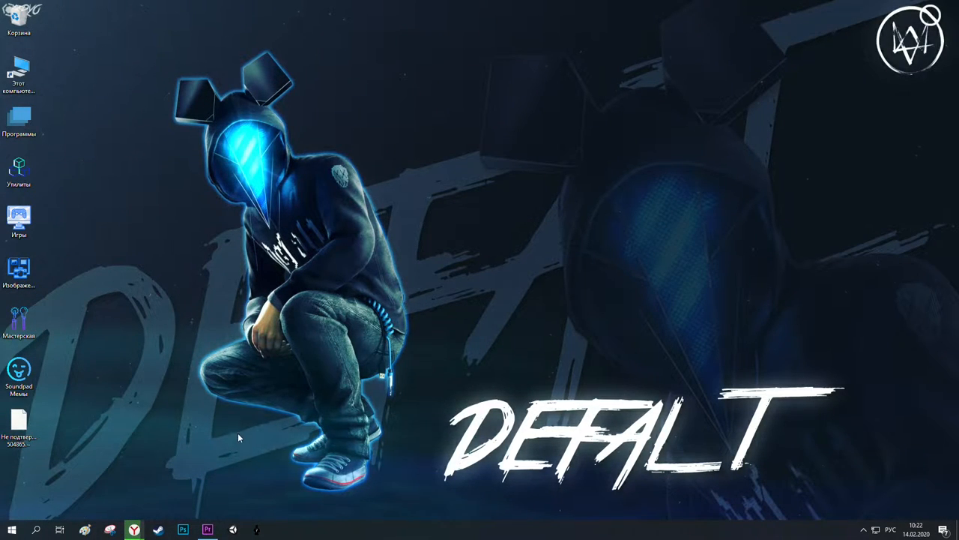
pyautogui.moveTo(18, 423); pyautogui.dragTo(168, 326)
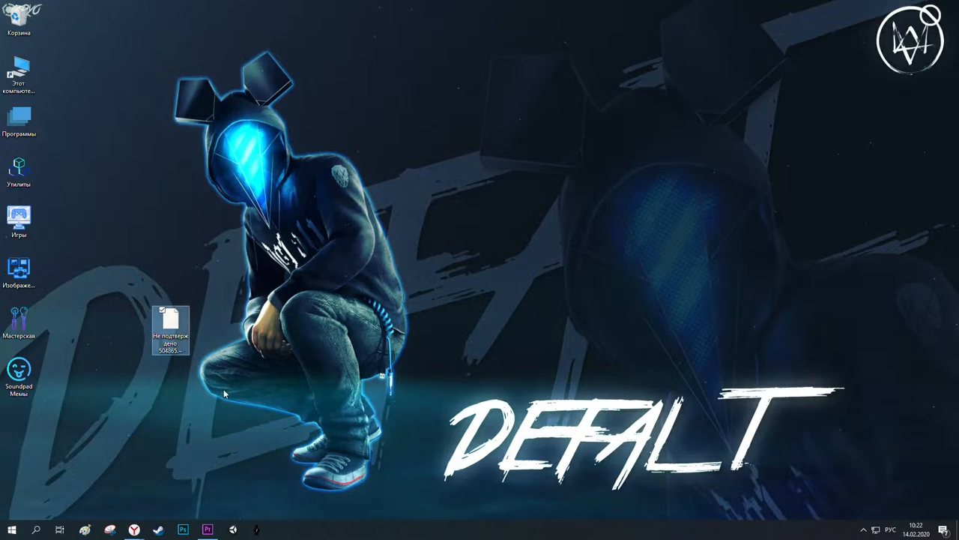
pyautogui.rightClick(329, 209)
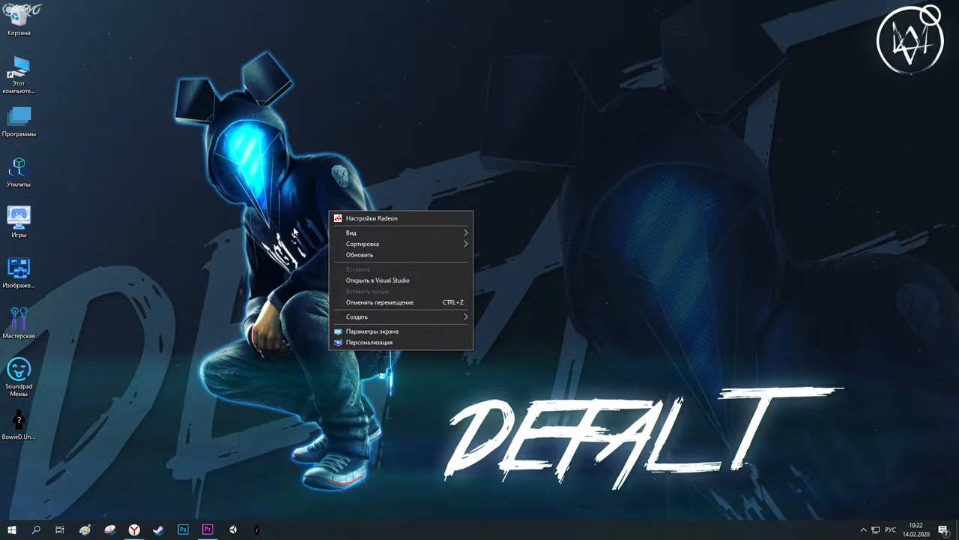
pyautogui.click(251, 280)
pyautogui.moveTo(34, 424); pyautogui.dragTo(139, 161)
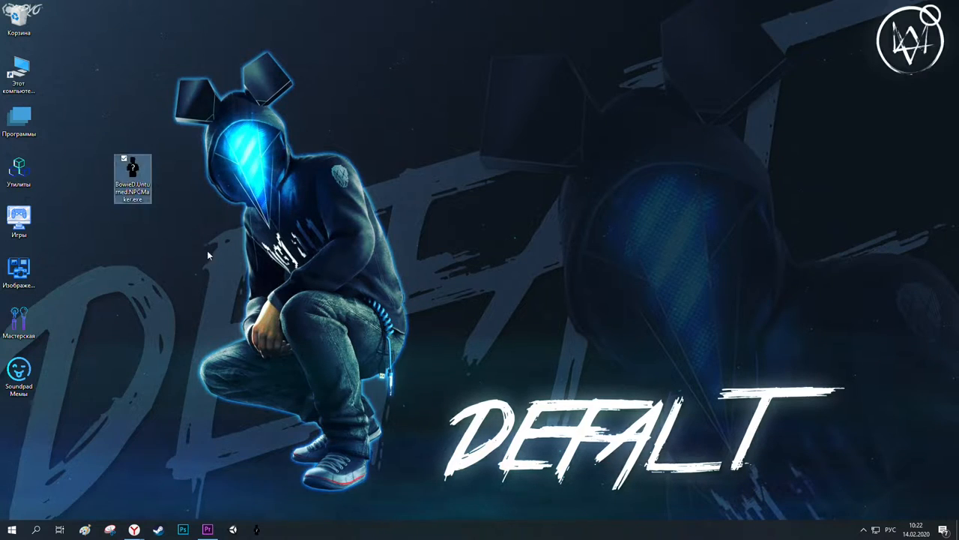
# - Create a desktop folder named Мейкер, move BowieD.Unturned.NPCMaker.exe into it and open the folder
pyautogui.rightClick(366, 113)
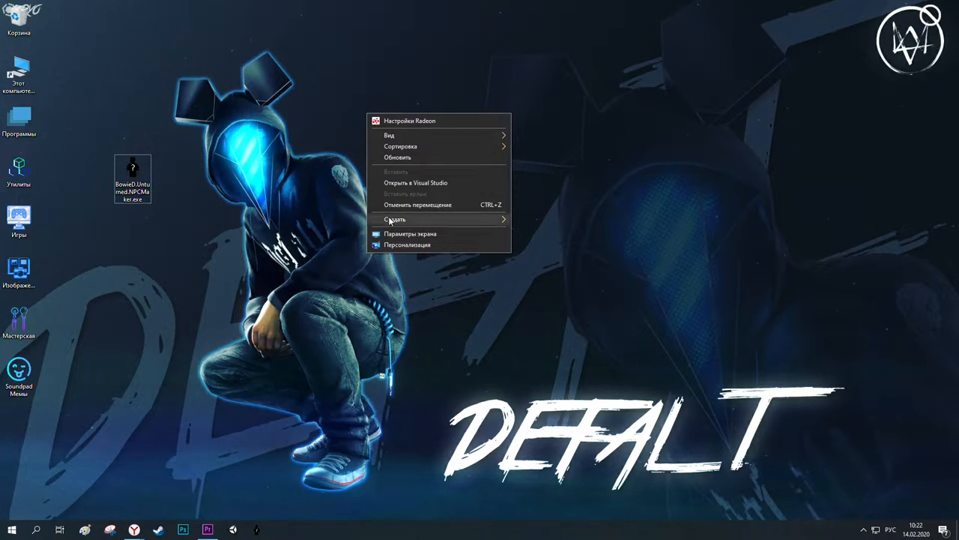
pyautogui.moveTo(466, 220)
pyautogui.click(540, 220)
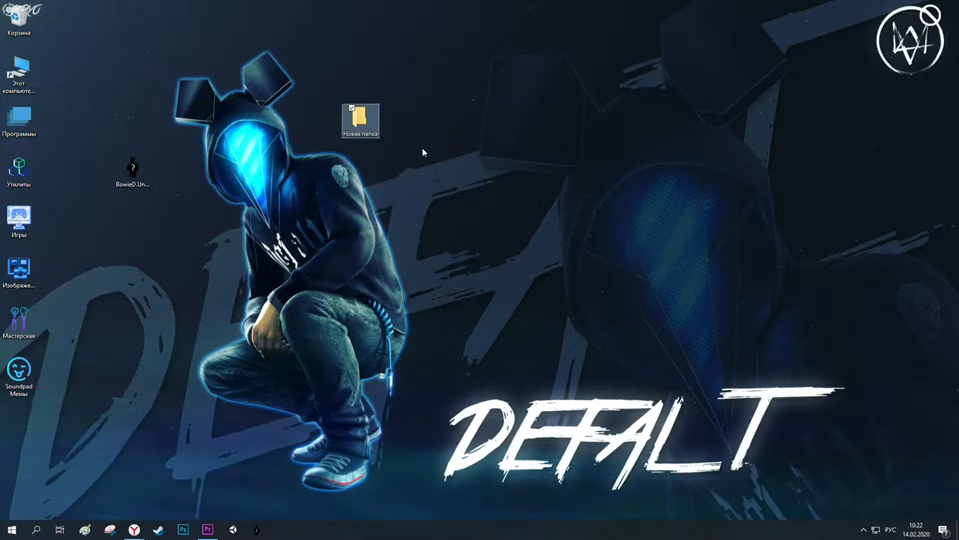
pyautogui.write('Мейкер')
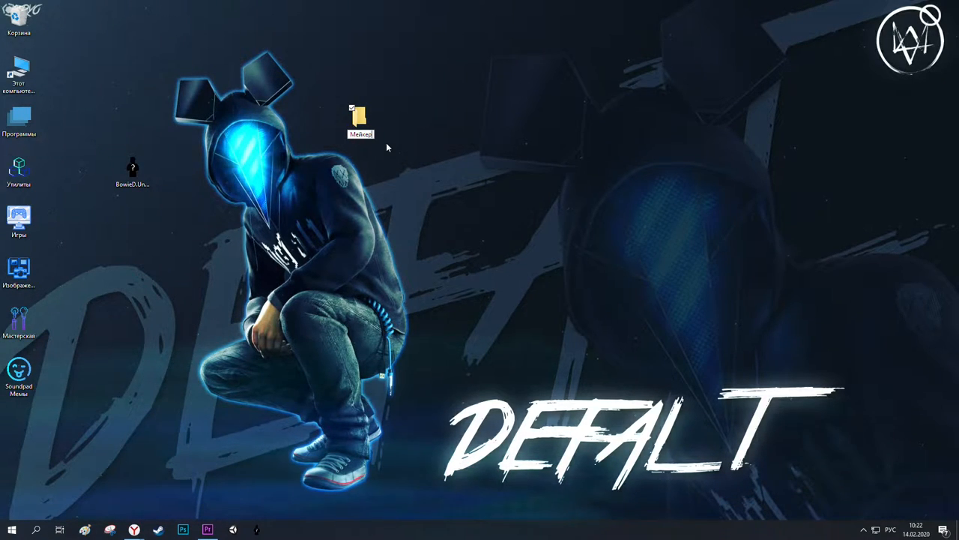
pyautogui.click(234, 199)
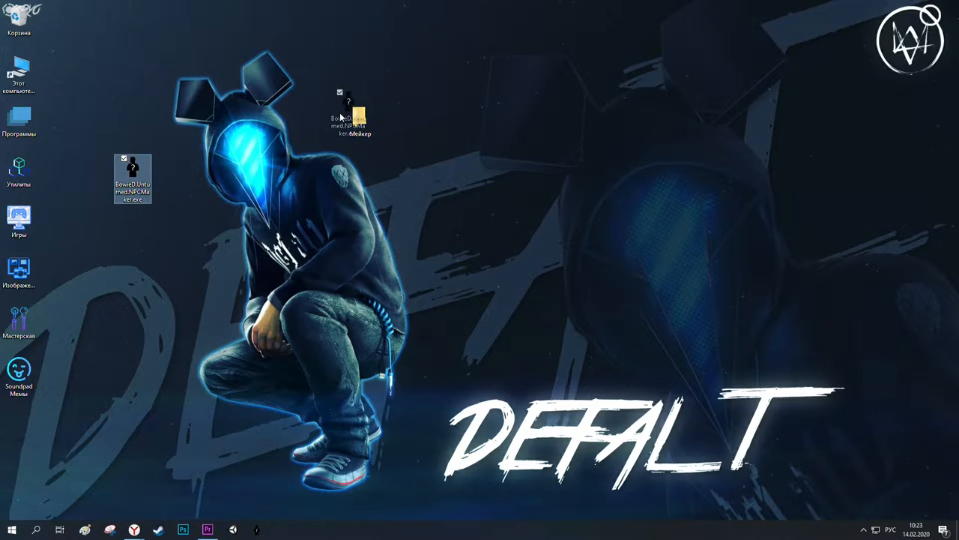
pyautogui.doubleClick(364, 132)
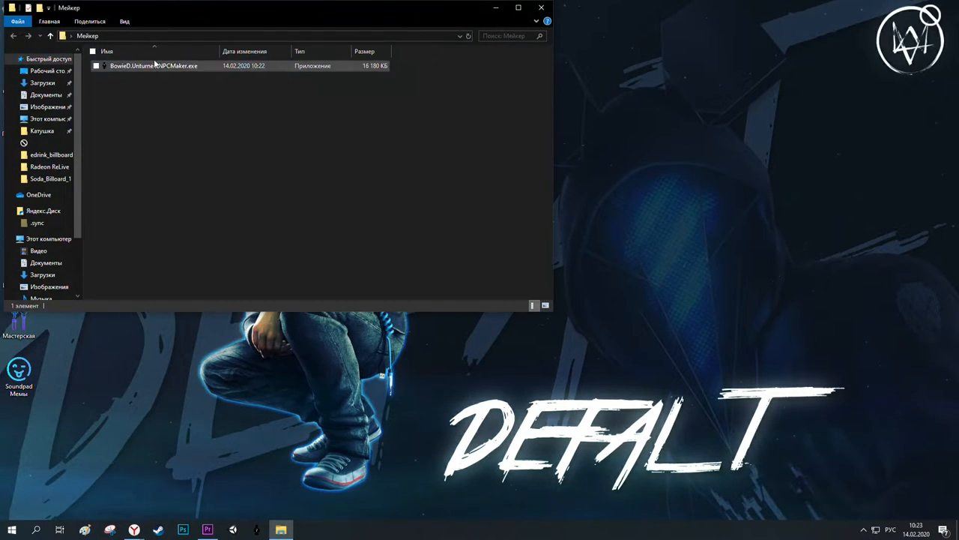
# - Close the Мейкер folder window and delete the folder from the desktop
pyautogui.click(541, 8)
pyautogui.press('Delete')
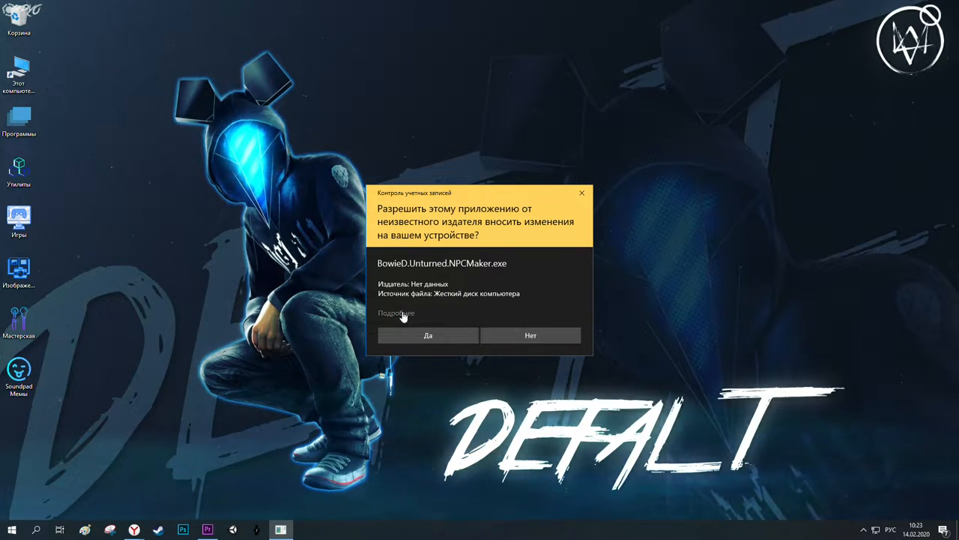
# - Allow BowieD.Unturned.NPCMaker.exe to make changes to the device and maximize the NPC Maker window
pyautogui.click(403, 314)
pyautogui.click(422, 363)
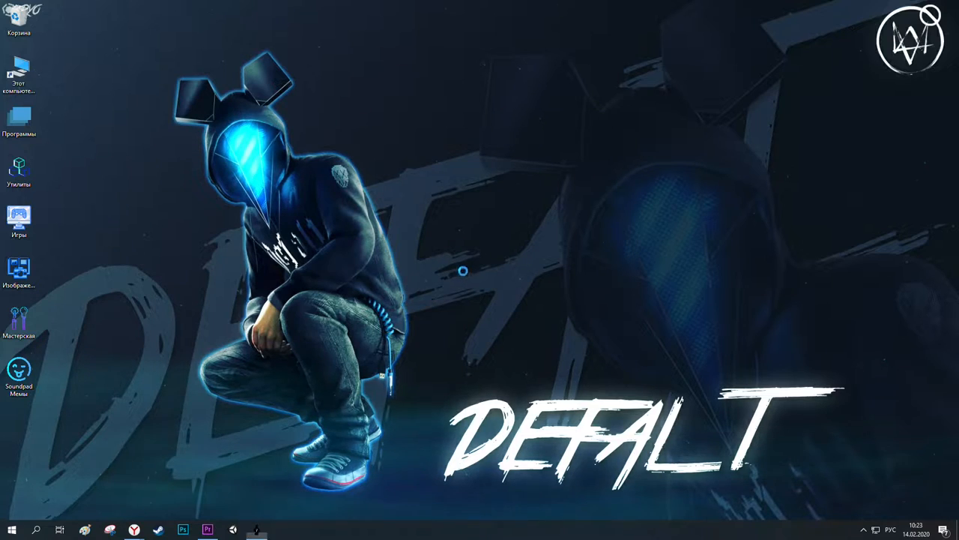
pyautogui.click(703, 112)
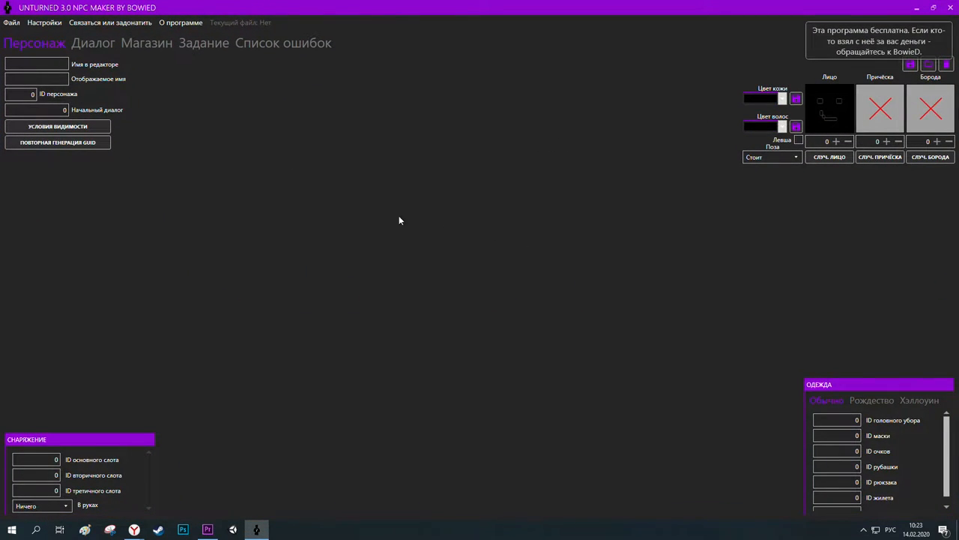
pyautogui.click(933, 7)
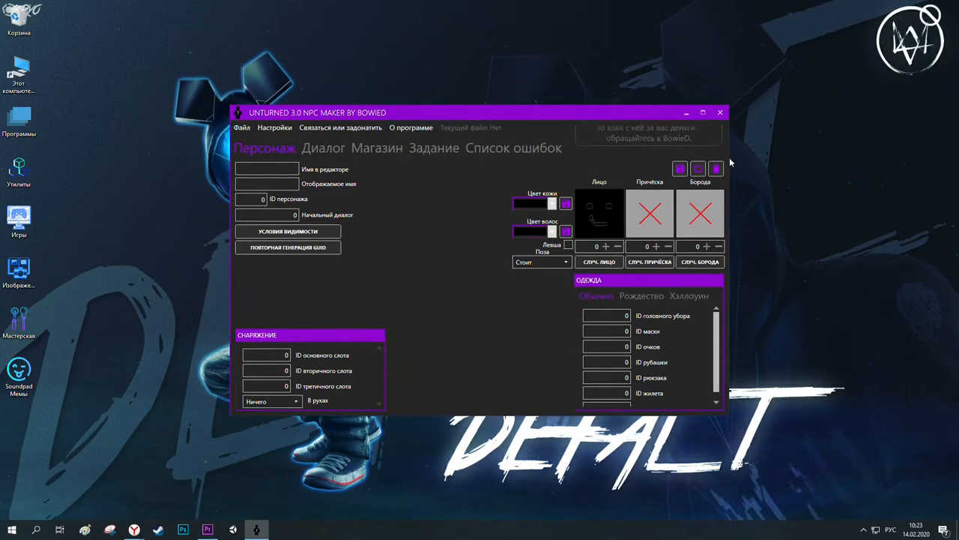
pyautogui.click(701, 112)
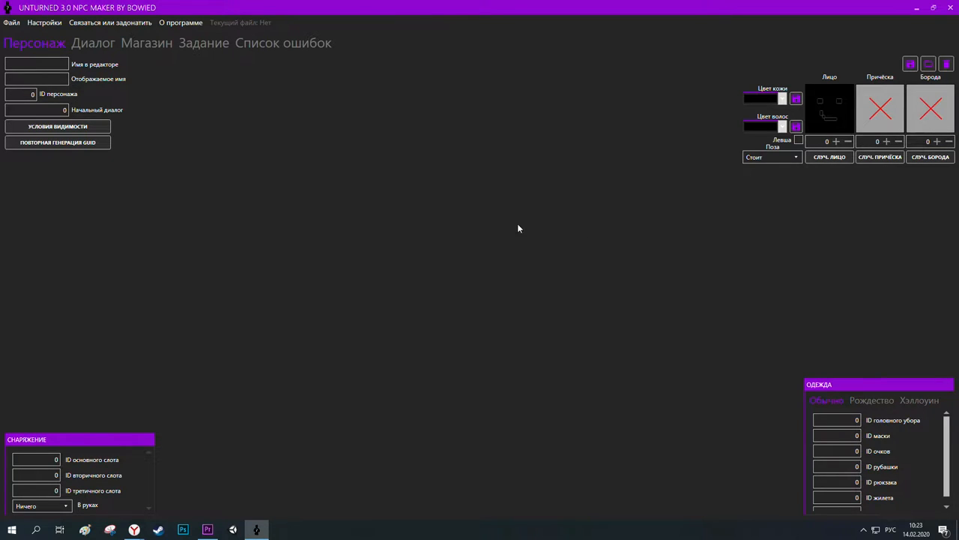
# - Examine the language options, interface themes and miscellaneous options in the program settings, and close the settings
pyautogui.click(45, 23)
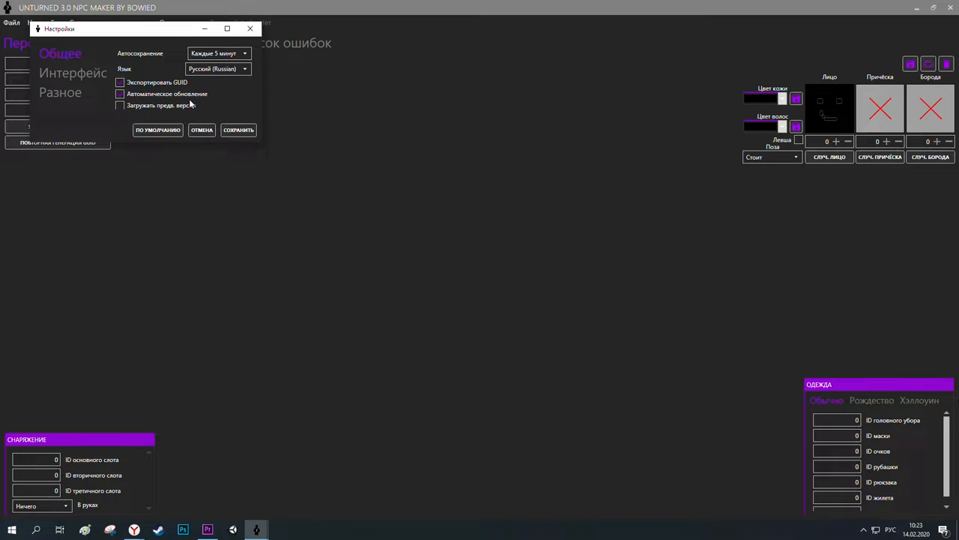
pyautogui.click(223, 72)
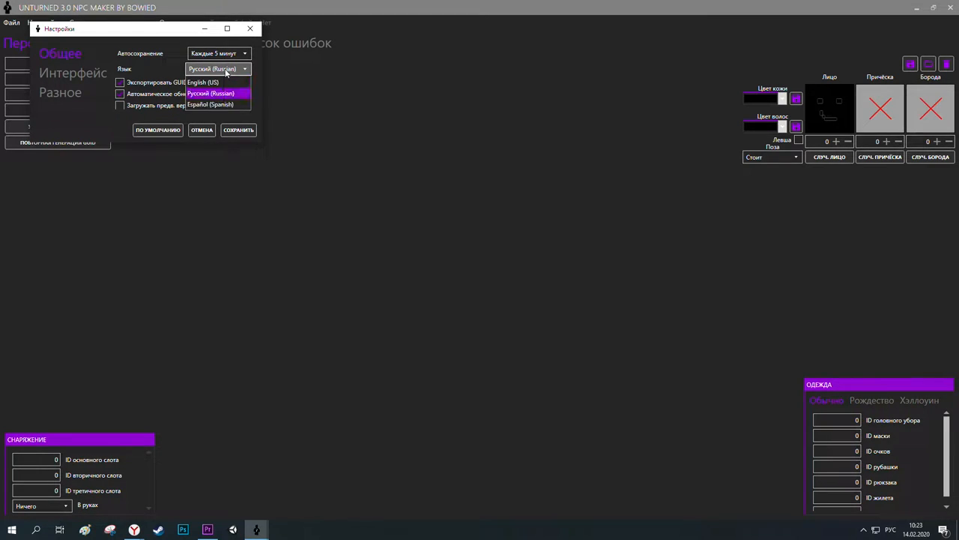
pyautogui.click(226, 71)
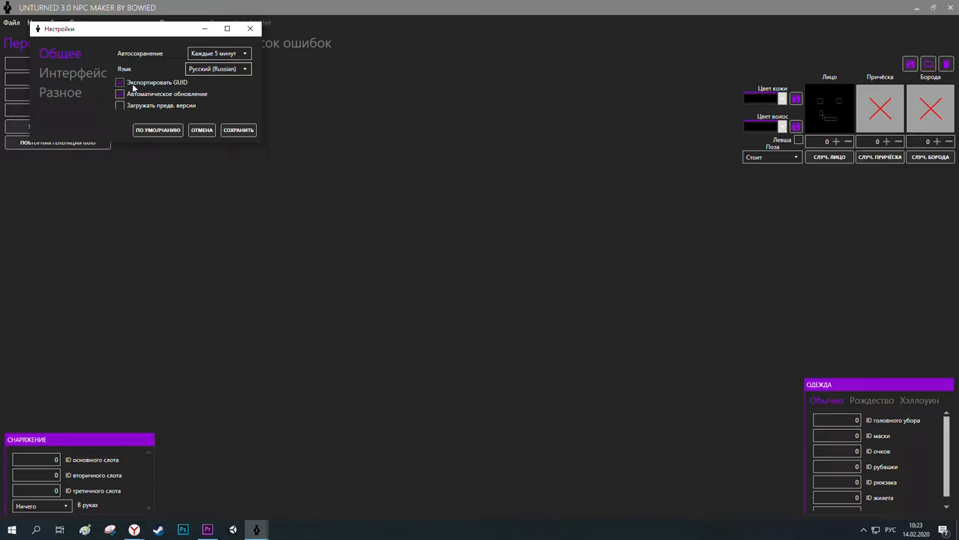
pyautogui.click(90, 74)
pyautogui.click(244, 55)
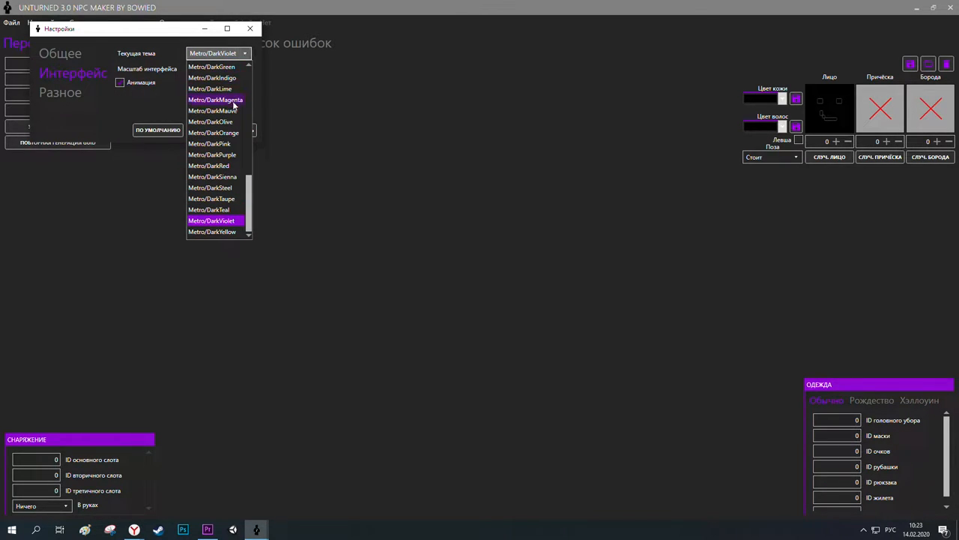
pyautogui.scroll(4, 223, 195)
pyautogui.scroll(6, 223, 195)
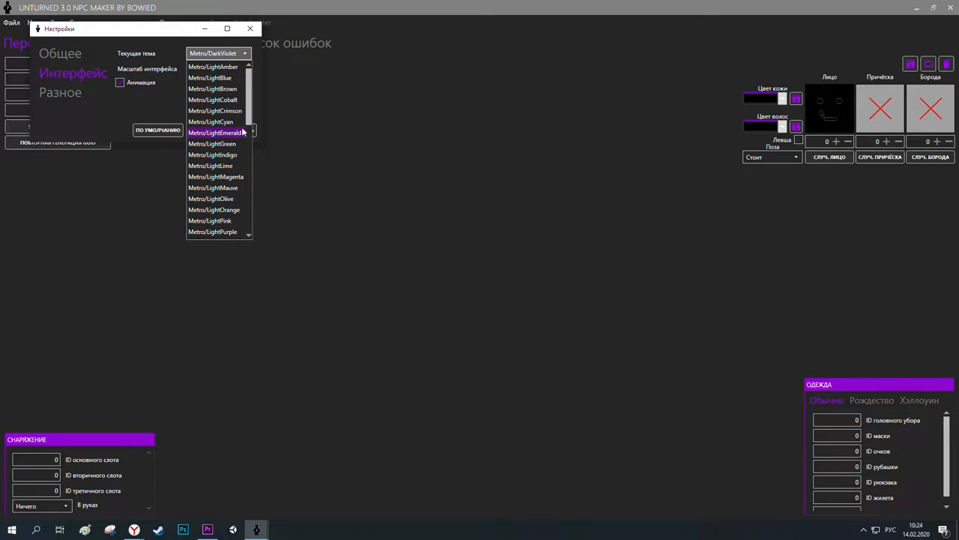
pyautogui.moveTo(250, 113); pyautogui.dragTo(275, 222)
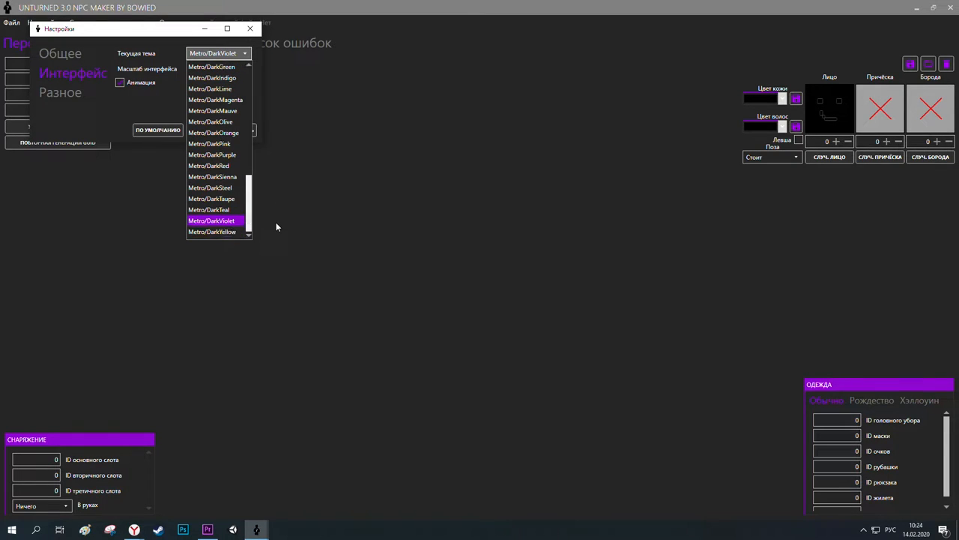
pyautogui.click(237, 221)
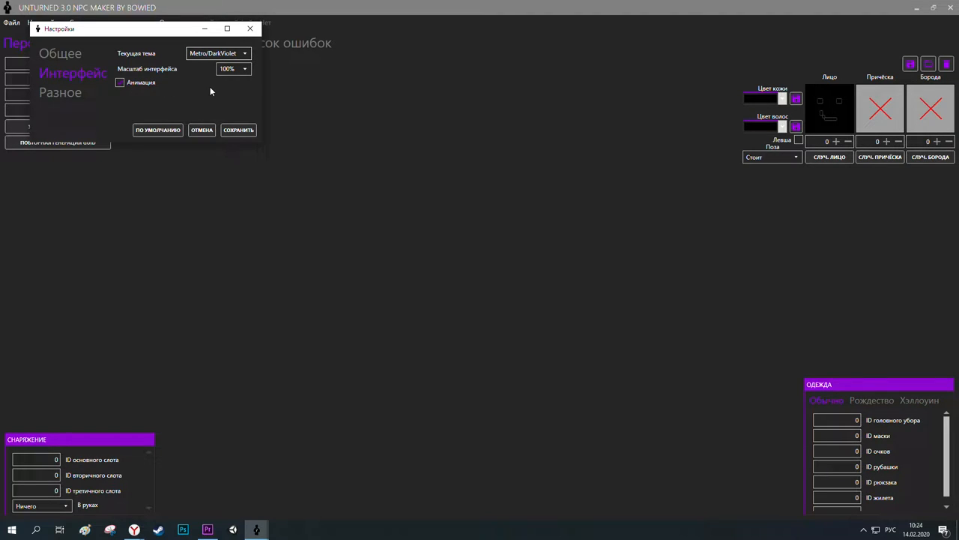
pyautogui.click(92, 94)
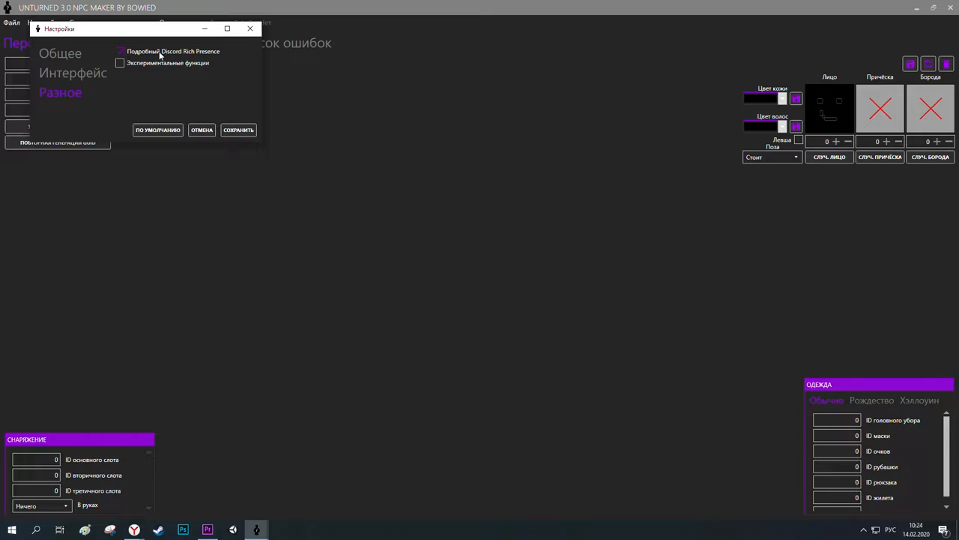
pyautogui.click(60, 54)
pyautogui.click(245, 29)
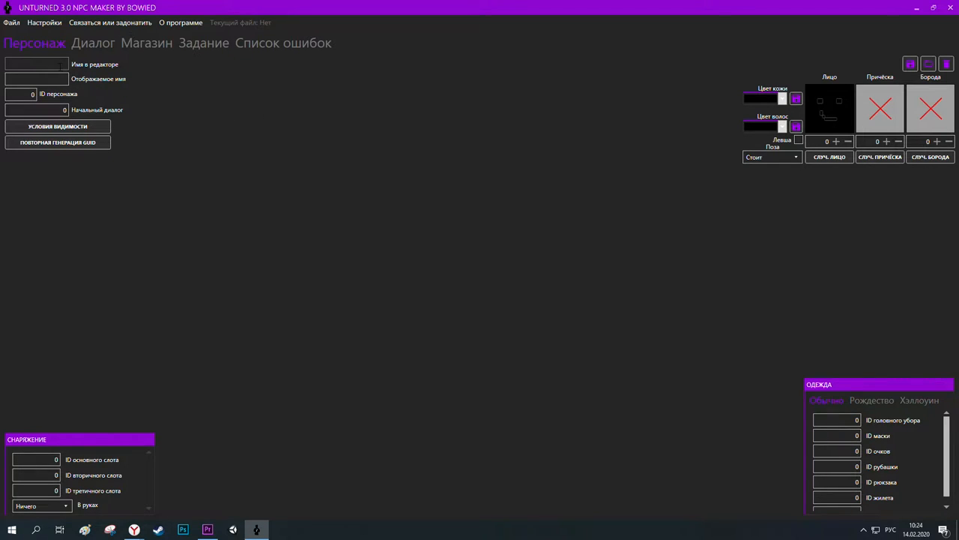
# - Set the character's editor name to Tutorial and its displayed name to Туториал
pyautogui.moveTo(60, 66)
pyautogui.click(54, 66)
pyautogui.hotkey('alt', 'shift')
pyautogui.write('Tutorial')
pyautogui.click(54, 79)
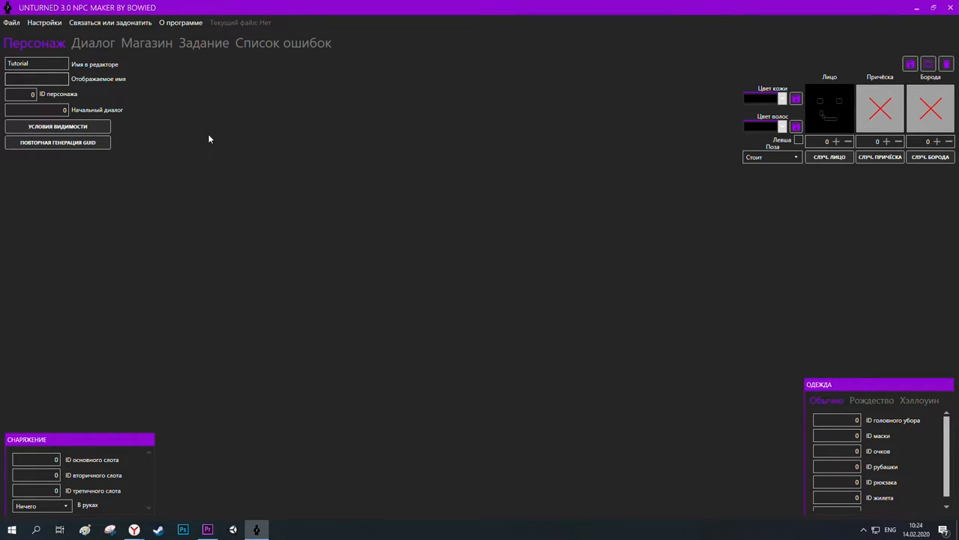
pyautogui.hotkey('alt', 'shift')
pyautogui.write('Туториал')
# - Set the character's ID to 9995 and its starting dialogue to 8885
pyautogui.press('Tab')
pyautogui.write('99')
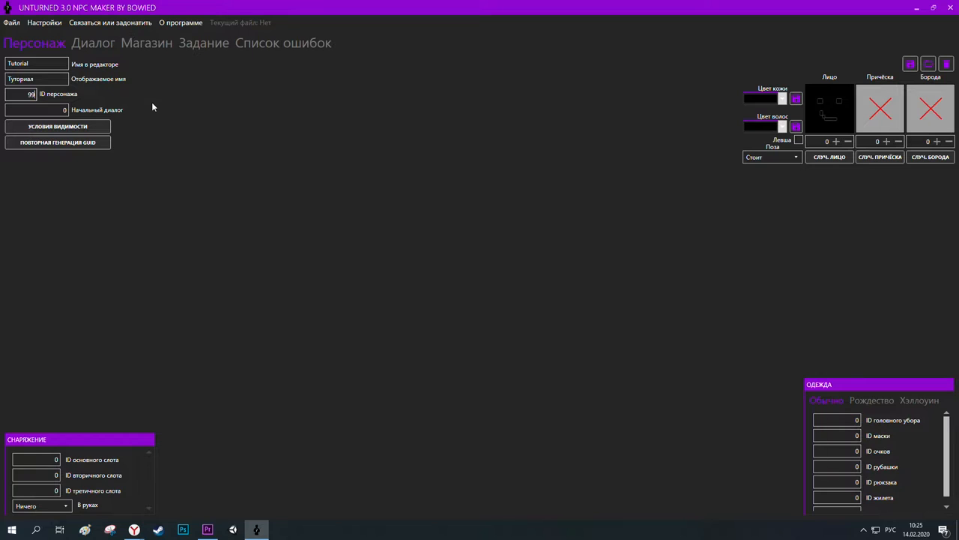
pyautogui.write('95')
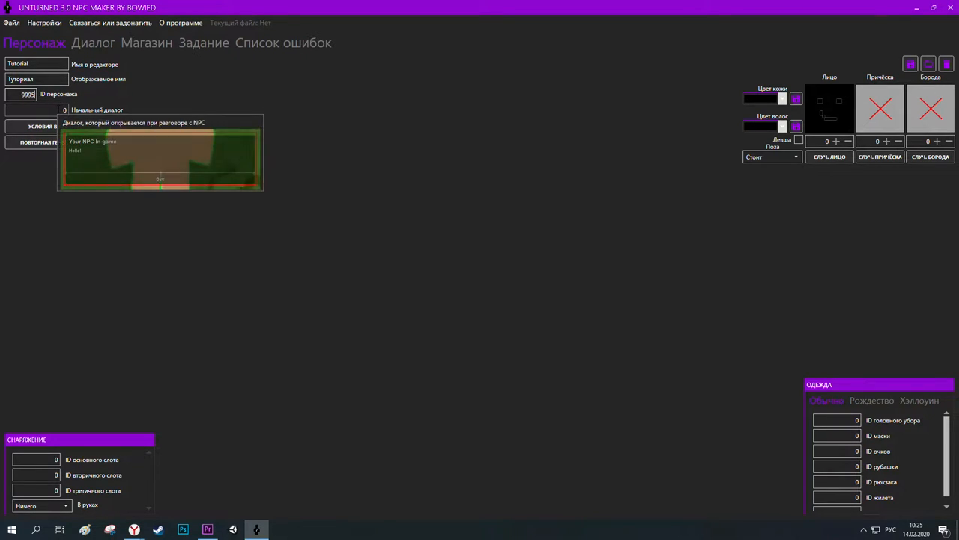
pyautogui.click(59, 111)
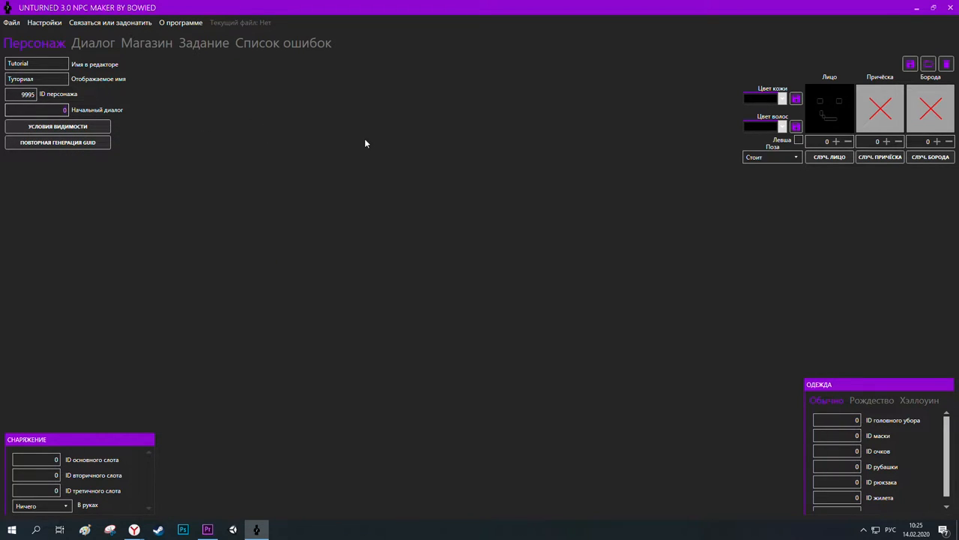
pyautogui.write('8885')
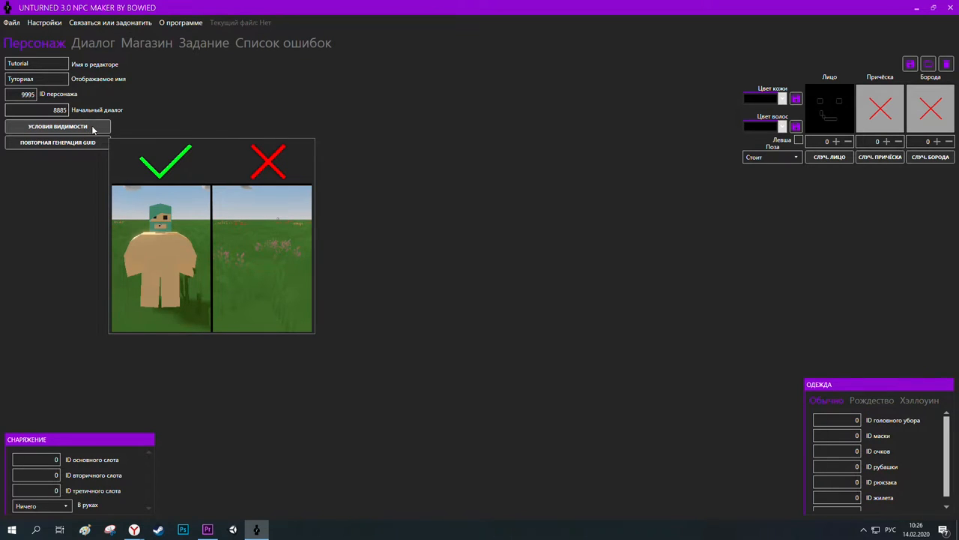
# - Add a Время суток visibility condition with logic <= and game second 3200
pyautogui.click(93, 128)
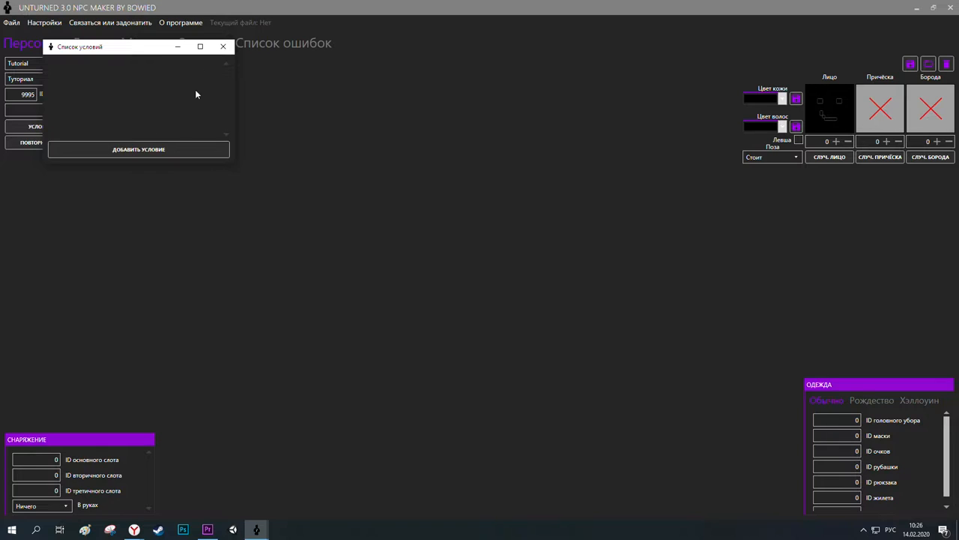
pyautogui.click(165, 149)
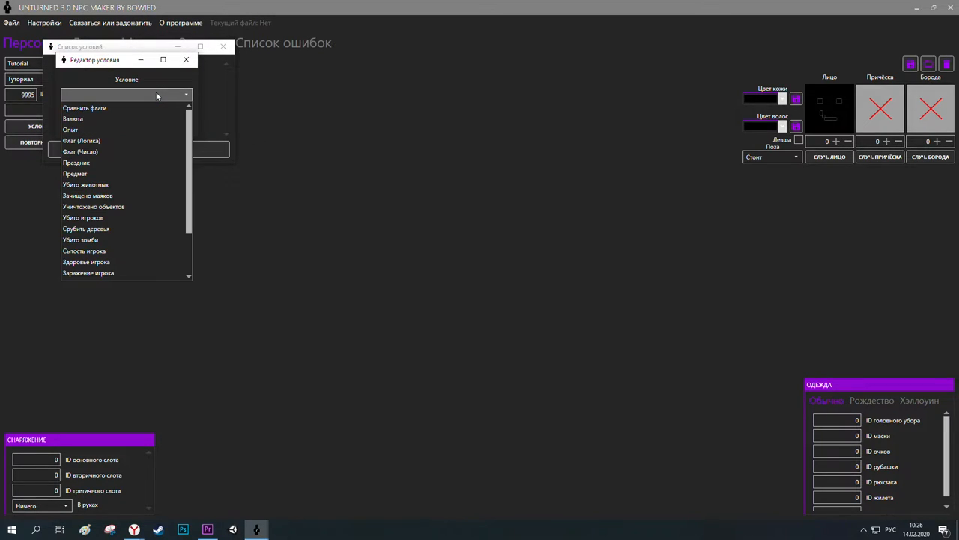
pyautogui.scroll(-2, 134, 172)
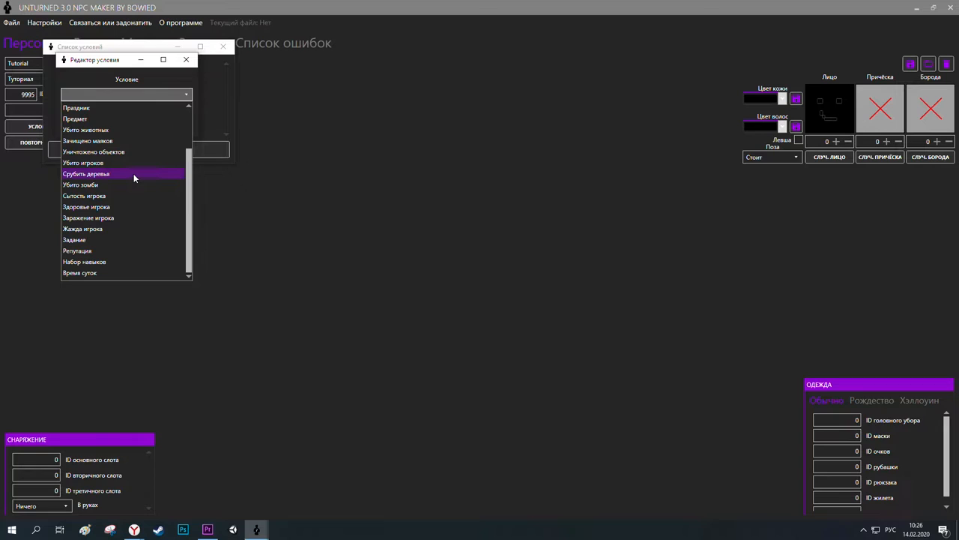
pyautogui.click(110, 272)
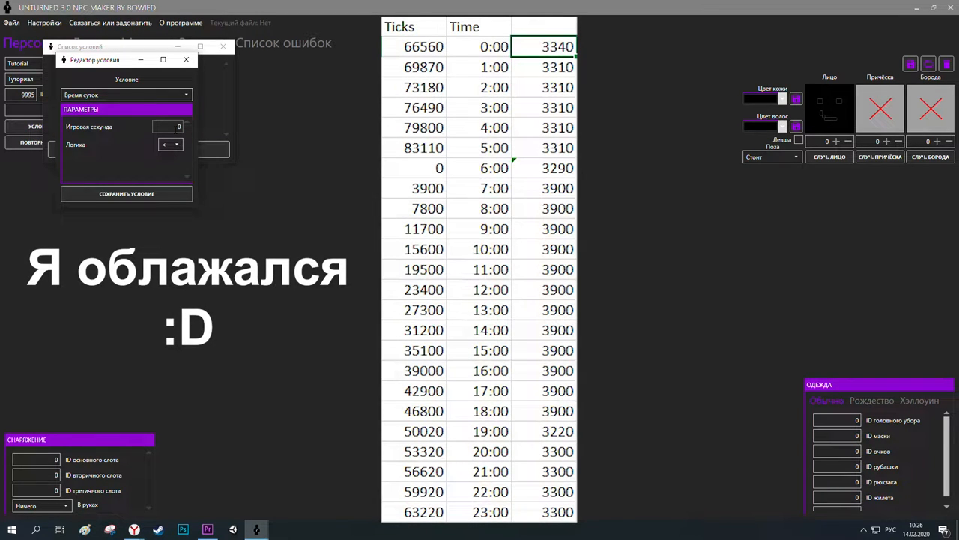
pyautogui.click(177, 145)
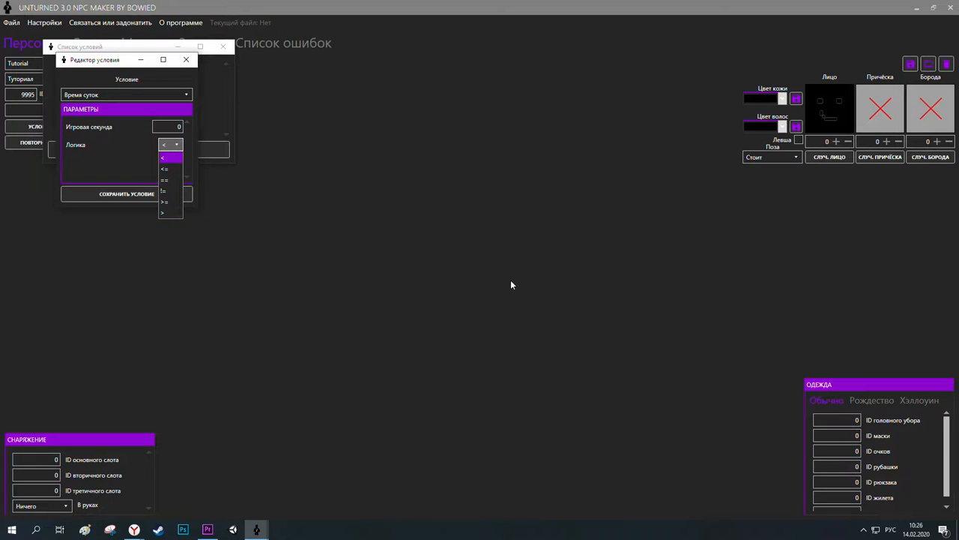
pyautogui.click(172, 171)
pyautogui.click(170, 127)
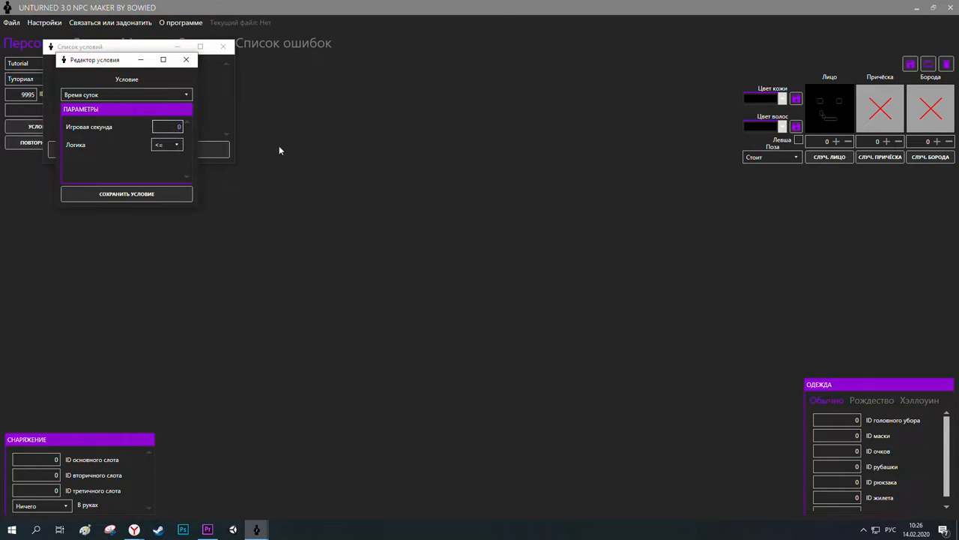
pyautogui.write('3200')
pyautogui.click(179, 194)
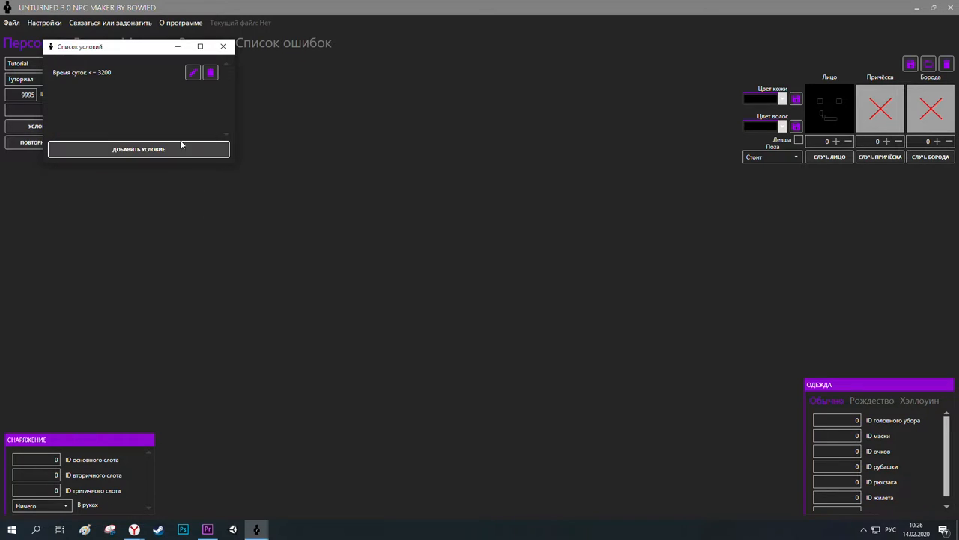
# - Add a second Время суток visibility condition with logic >= and game second 1000
pyautogui.click(174, 149)
pyautogui.click(142, 110)
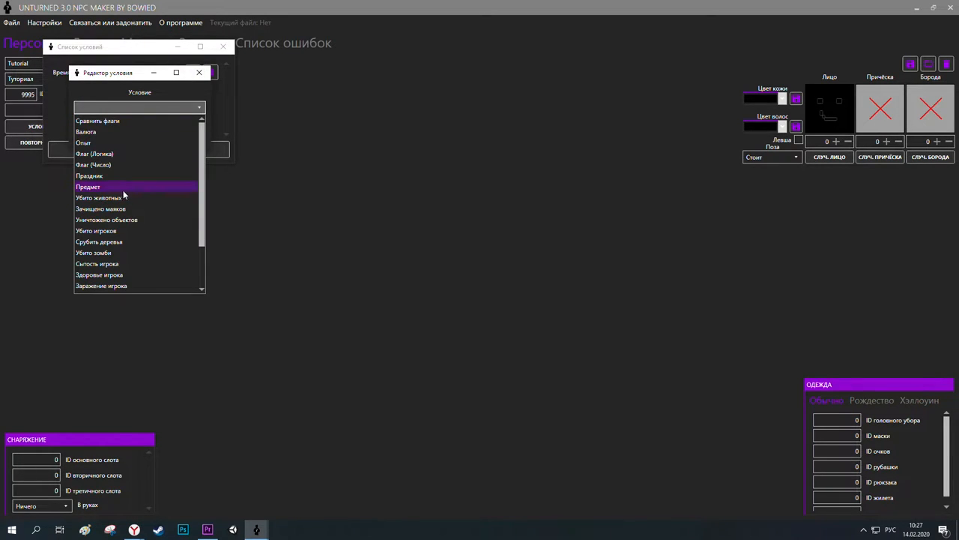
pyautogui.scroll(-2, 121, 235)
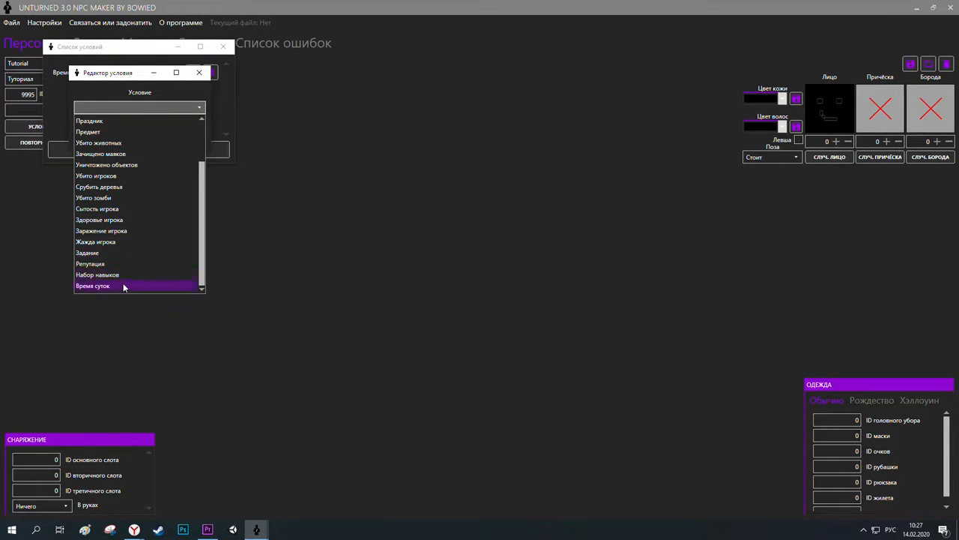
pyautogui.click(125, 283)
pyautogui.click(182, 158)
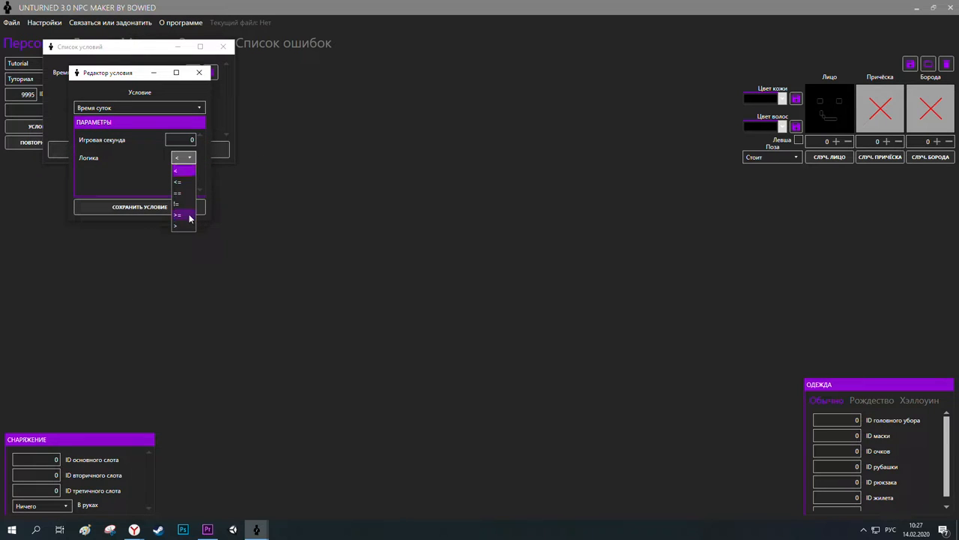
pyautogui.click(187, 216)
pyautogui.click(184, 140)
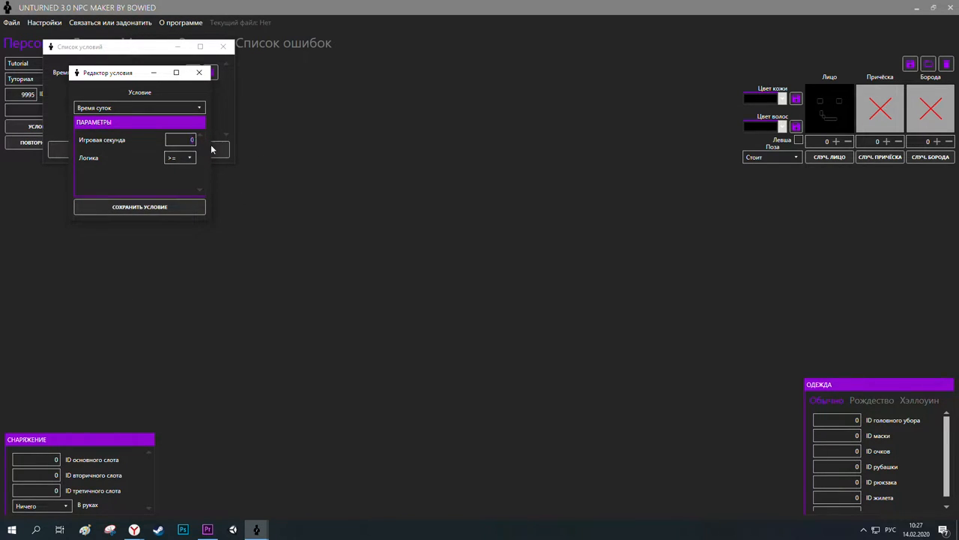
pyautogui.write('1000')
pyautogui.click(166, 213)
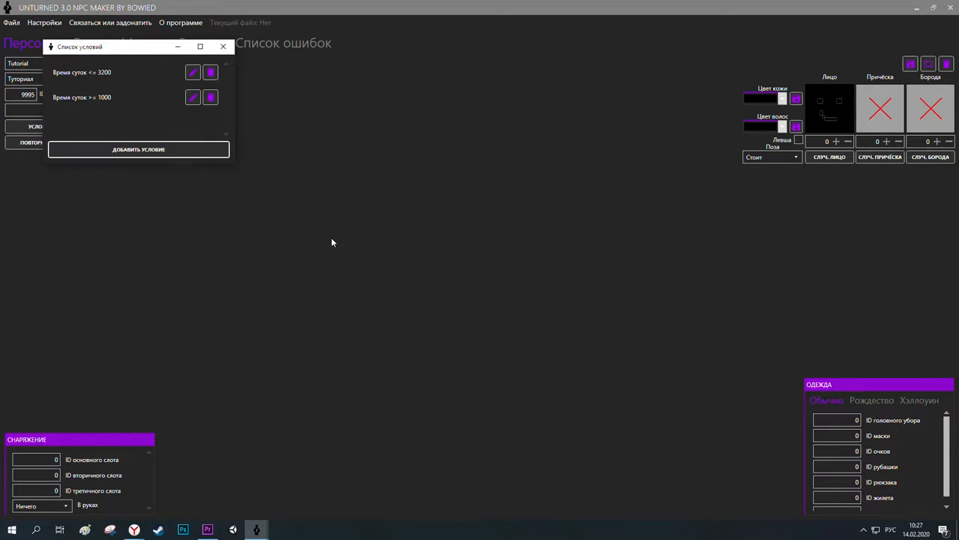
# - Add a Флаг (Логика) visibility condition with flag ID 5000, logic ==, reset on completion and unset value allowed, and close the condition list
pyautogui.click(194, 155)
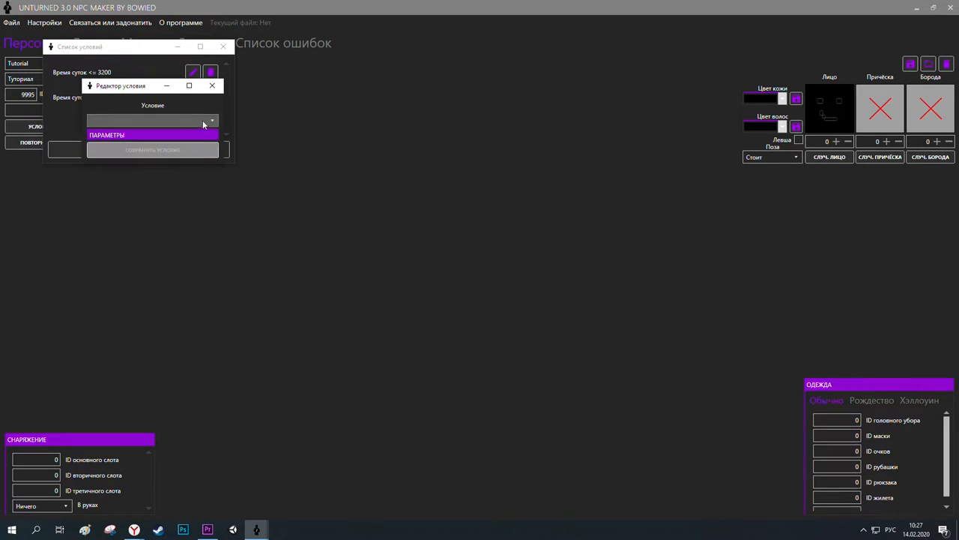
pyautogui.click(206, 122)
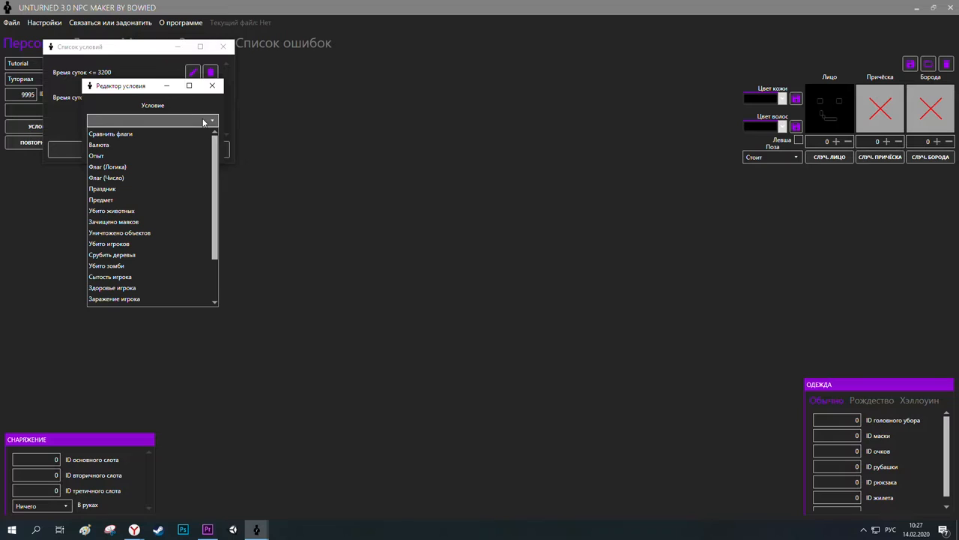
pyautogui.click(187, 167)
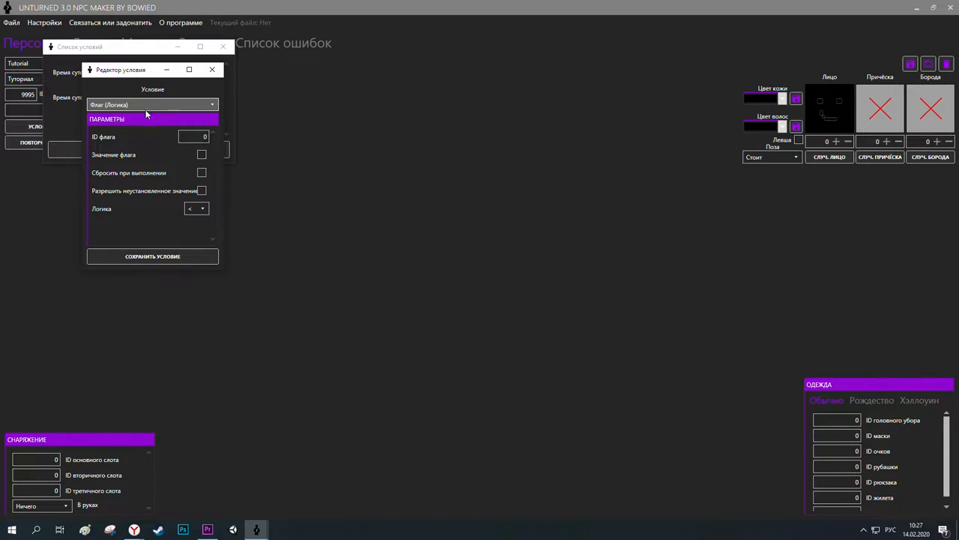
pyautogui.click(183, 136)
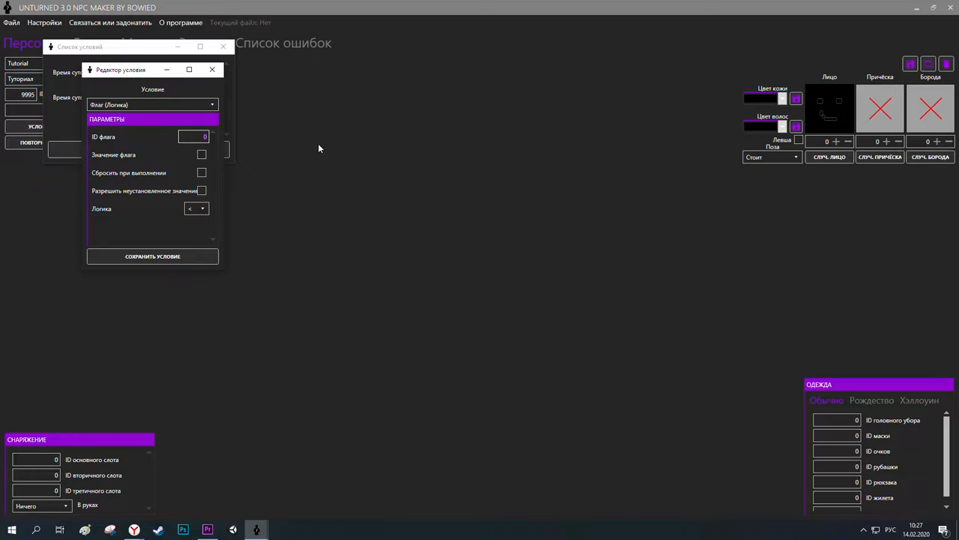
pyautogui.write('5000')
pyautogui.click(198, 208)
pyautogui.click(200, 240)
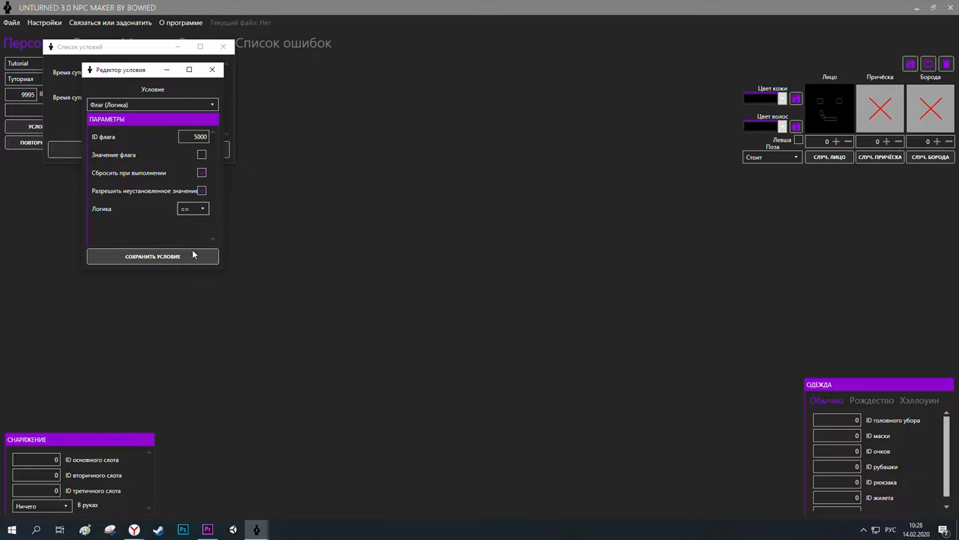
pyautogui.click(193, 255)
pyautogui.click(222, 47)
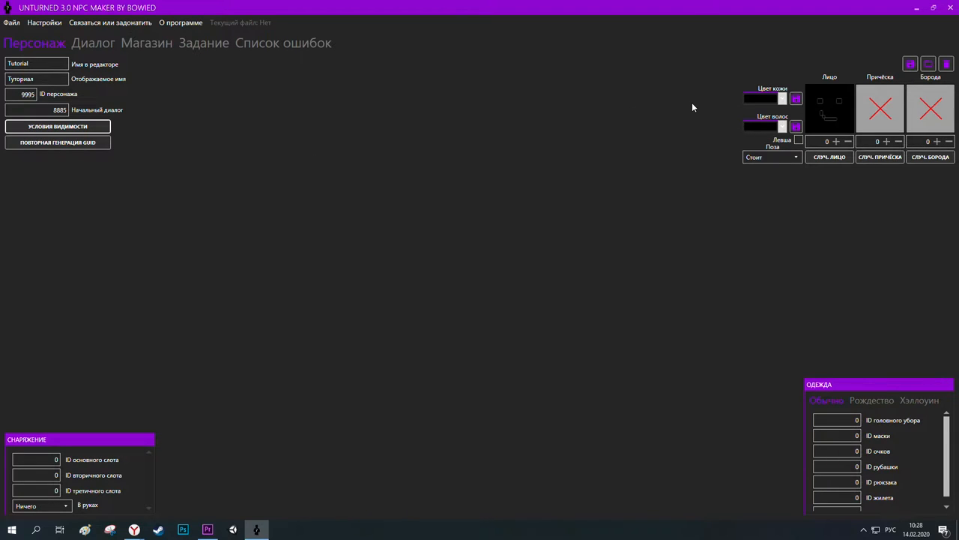
# - Give the character a tan skin colour from the standard colours and set its face to number 15
pyautogui.click(781, 103)
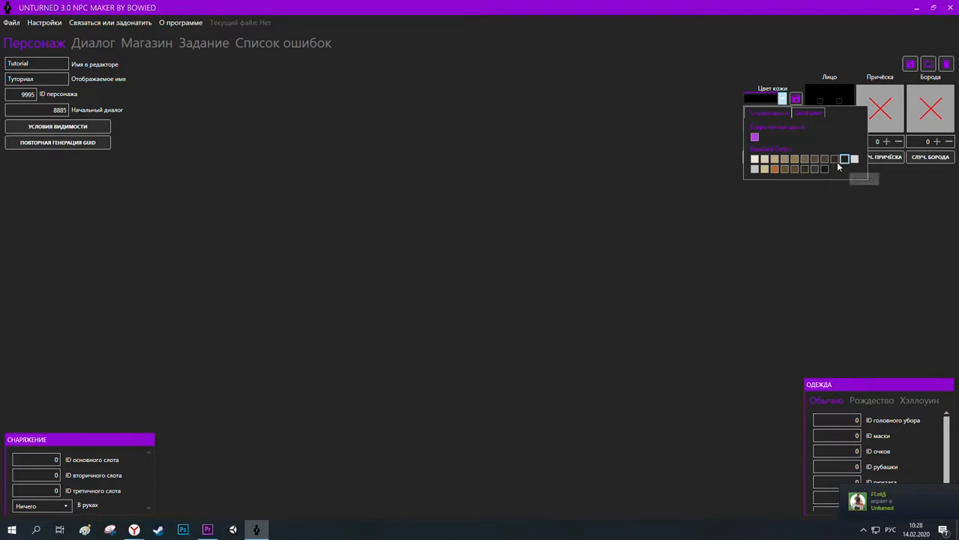
pyautogui.click(764, 159)
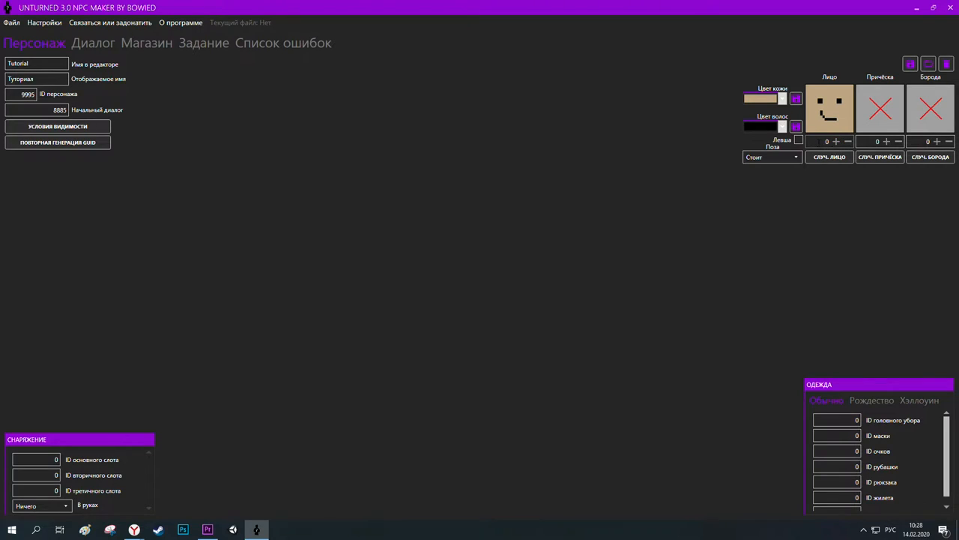
pyautogui.click(837, 141)
pyautogui.click(837, 142)
pyautogui.click(837, 142)
pyautogui.click(838, 141)
pyautogui.click(836, 142)
pyautogui.click(836, 141)
pyautogui.click(836, 141)
pyautogui.click(837, 142)
pyautogui.click(836, 141)
pyautogui.click(837, 142)
pyautogui.click(837, 141)
pyautogui.click(836, 142)
pyautogui.click(837, 142)
pyautogui.click(837, 142)
pyautogui.click(838, 142)
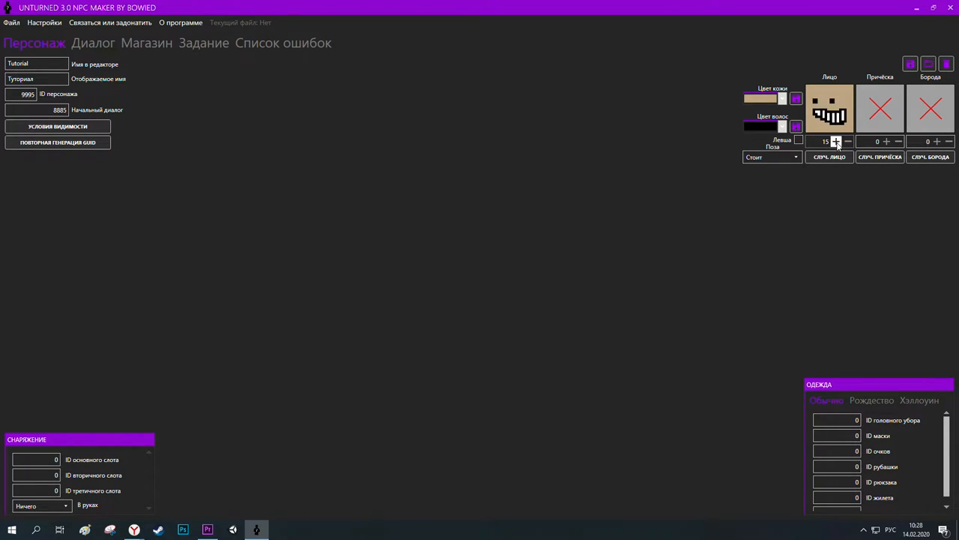
# - Set the character's face to number 16 and the hairstyle to number 9
pyautogui.click(837, 142)
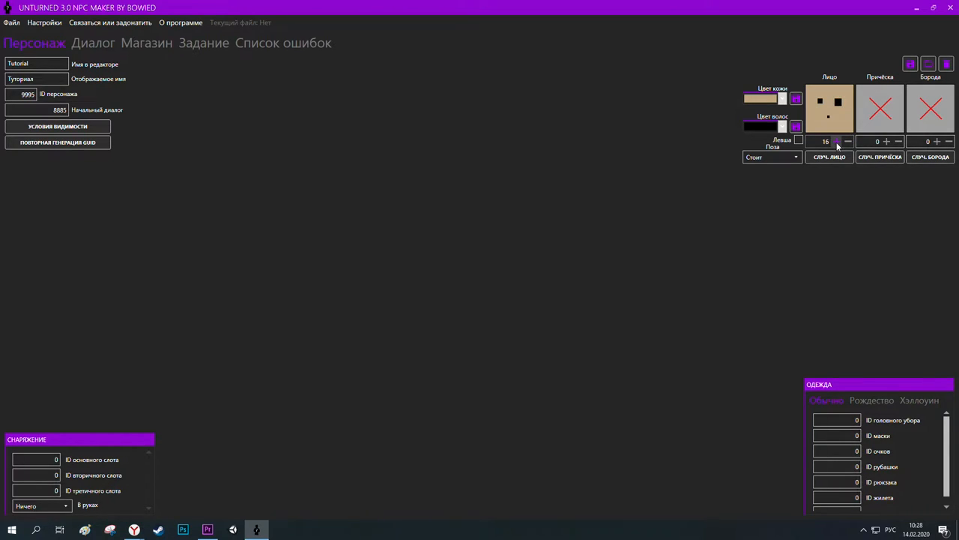
pyautogui.click(887, 142)
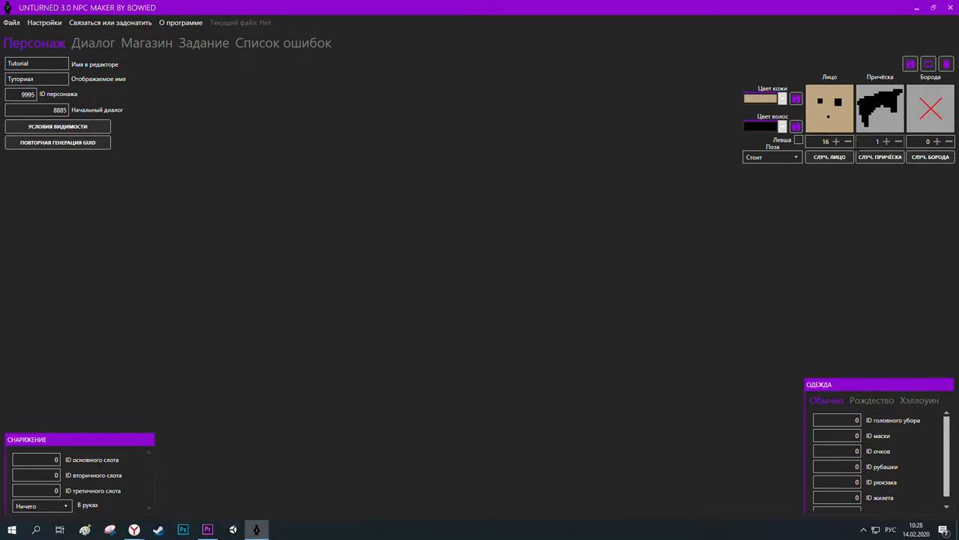
pyautogui.click(887, 145)
pyautogui.click(887, 144)
pyautogui.click(887, 145)
pyautogui.click(887, 144)
pyautogui.click(887, 144)
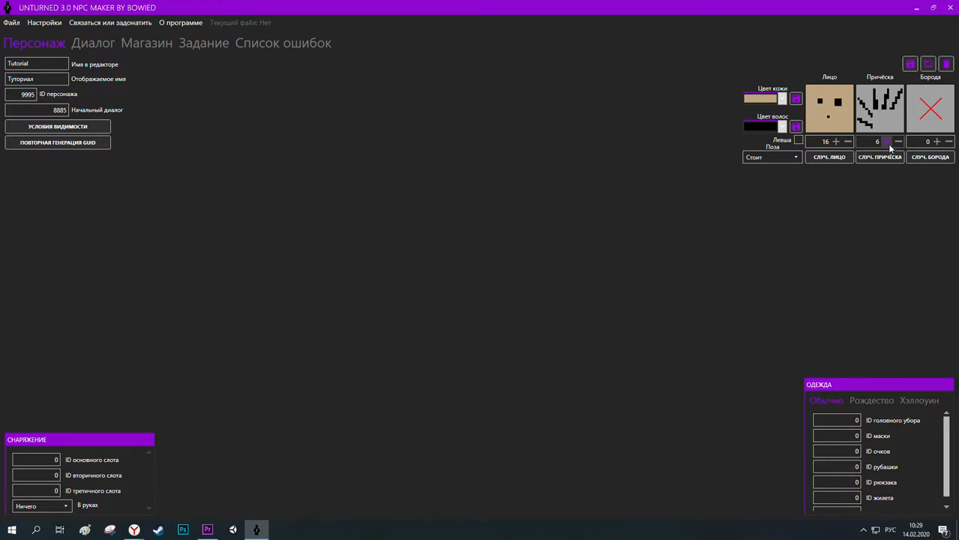
pyautogui.click(888, 143)
pyautogui.click(888, 144)
pyautogui.click(888, 144)
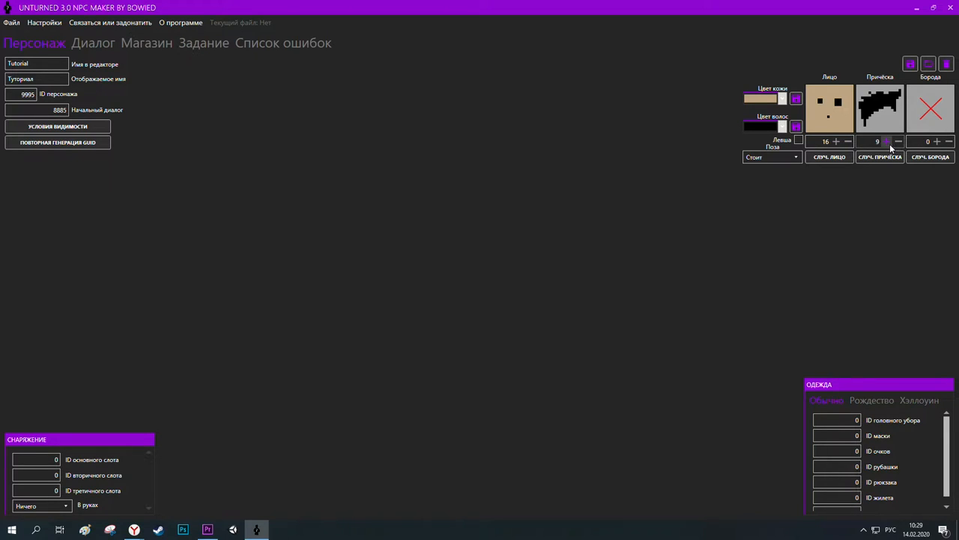
# - Set the character's beard to number 15
pyautogui.click(937, 143)
pyautogui.click(937, 143)
pyautogui.click(937, 142)
pyautogui.click(936, 142)
pyautogui.click(937, 142)
pyautogui.click(937, 143)
pyautogui.click(937, 143)
pyautogui.click(937, 143)
pyautogui.click(937, 143)
pyautogui.click(937, 142)
pyautogui.click(937, 142)
pyautogui.click(937, 143)
pyautogui.click(937, 143)
pyautogui.click(937, 142)
pyautogui.click(937, 143)
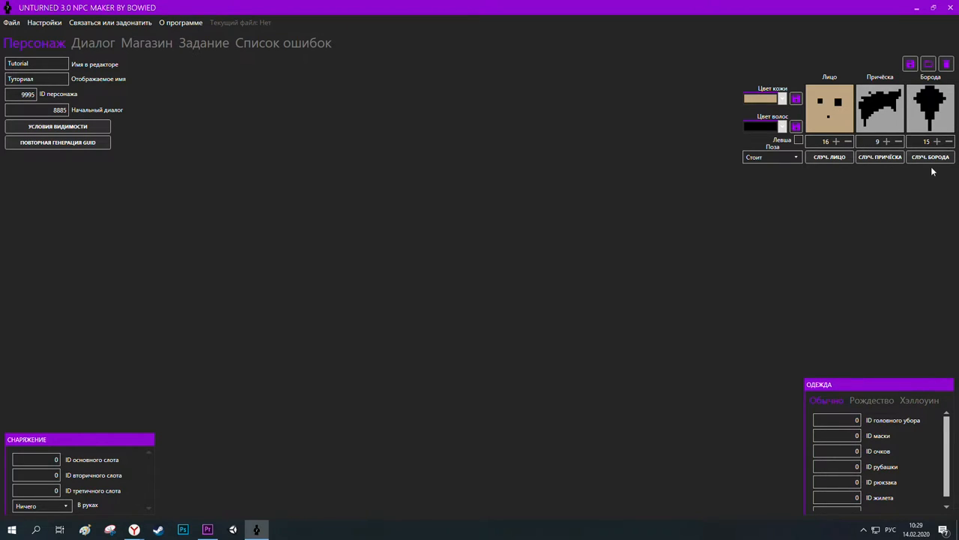
# - Give the hair an orange-brown colour from the standard palette and set the pose to Спит
pyautogui.click(783, 127)
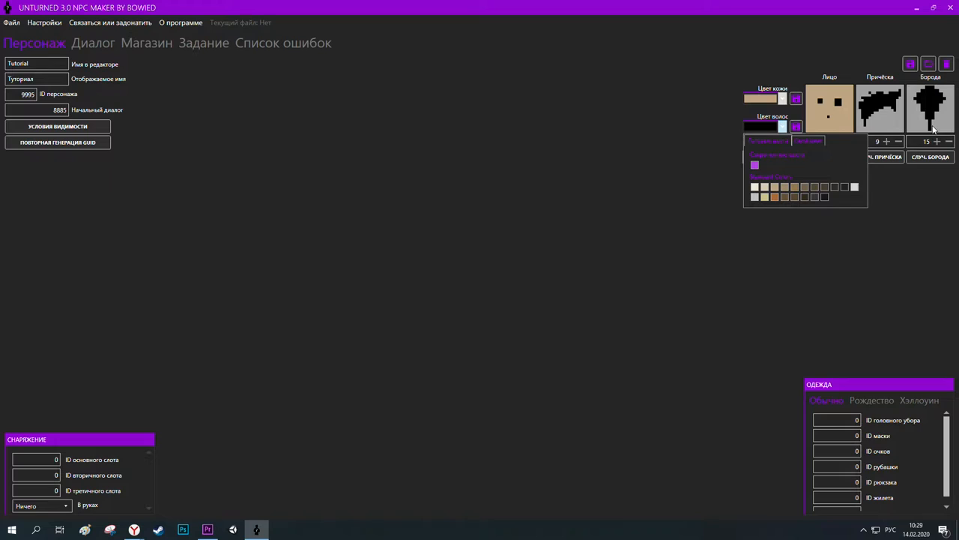
pyautogui.click(775, 197)
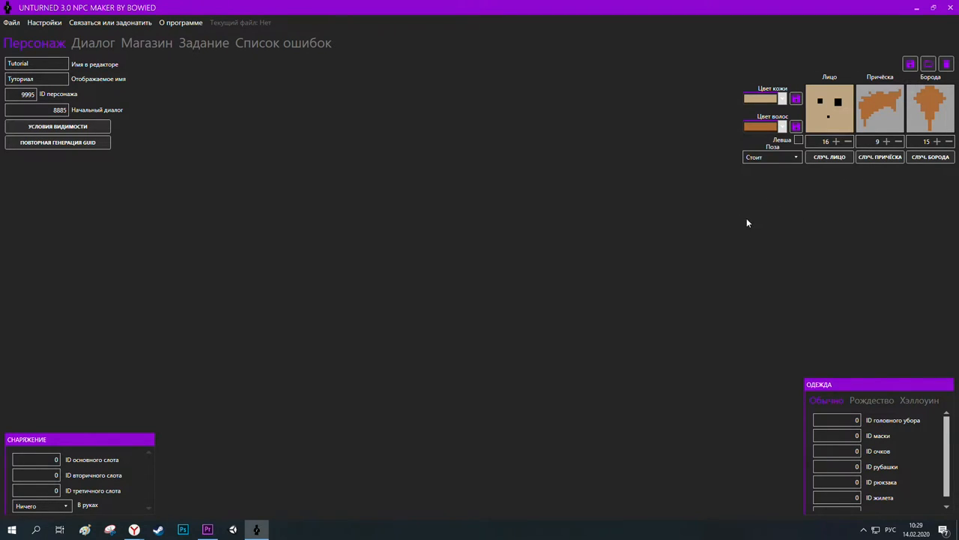
pyautogui.click(784, 158)
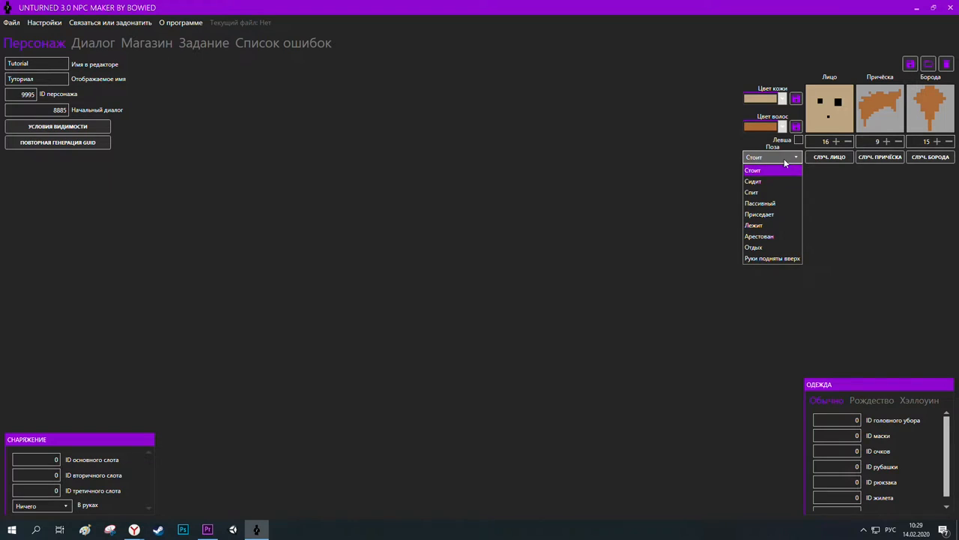
pyautogui.click(758, 193)
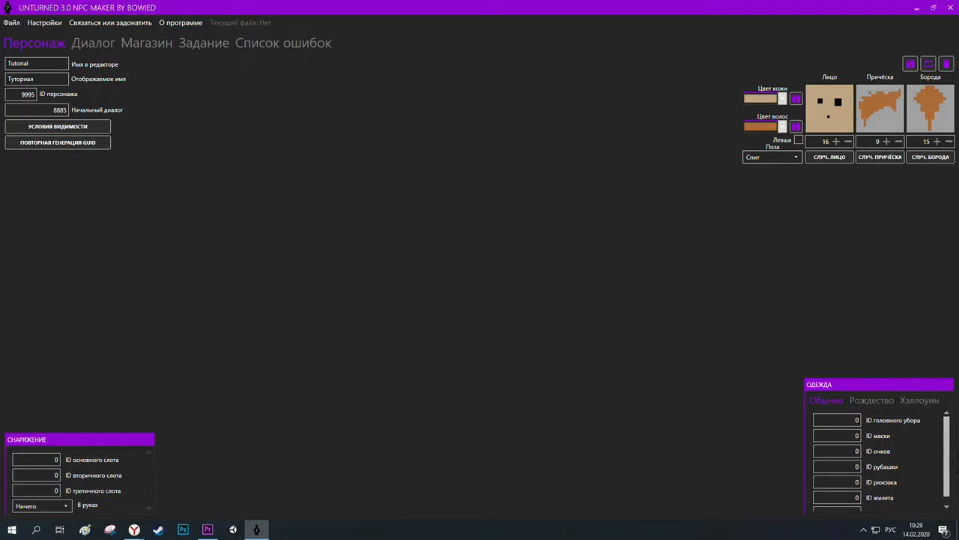
pyautogui.click(773, 159)
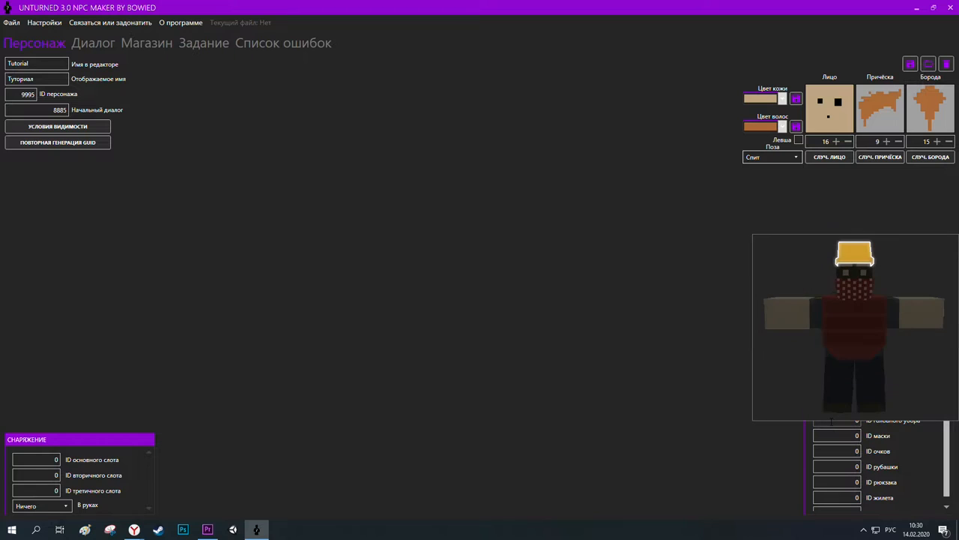
# - In the Обычно outfit, set the shirt ID to 502 and the trousers ID to 501
pyautogui.moveTo(835, 433)
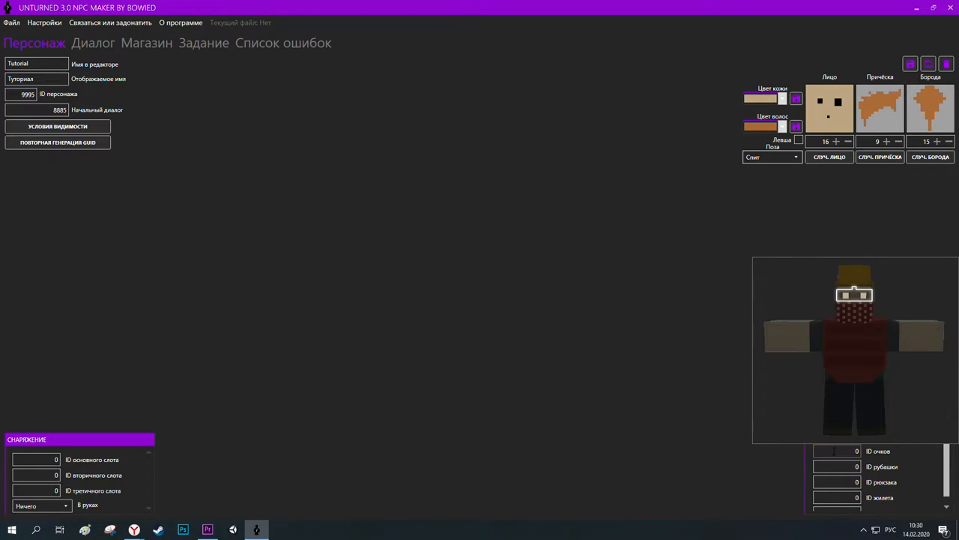
pyautogui.moveTo(837, 486)
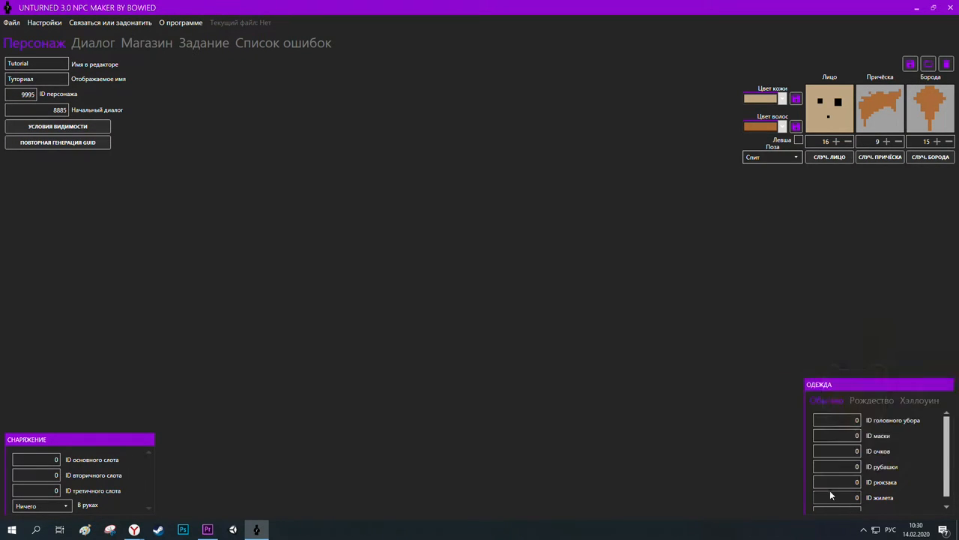
pyautogui.scroll(-1, 832, 508)
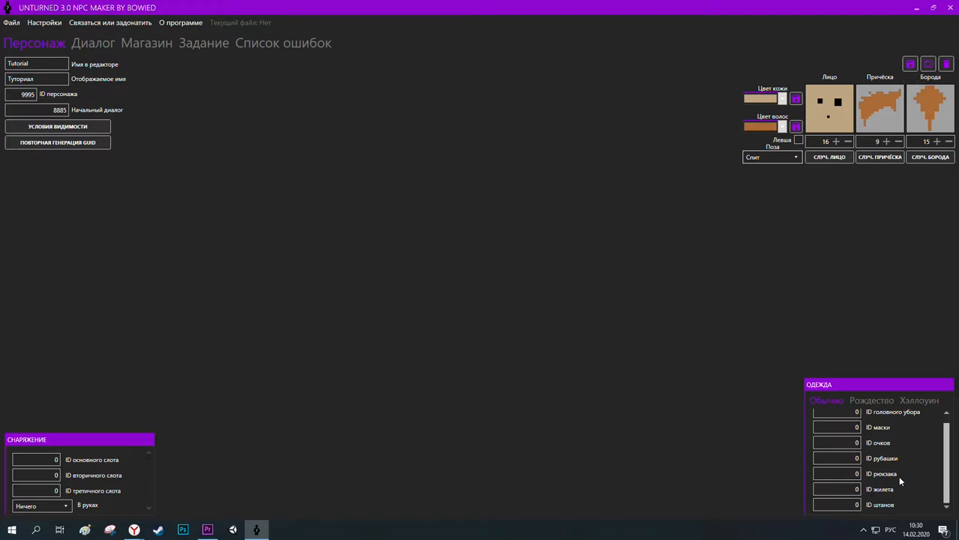
pyautogui.scroll(1, 899, 476)
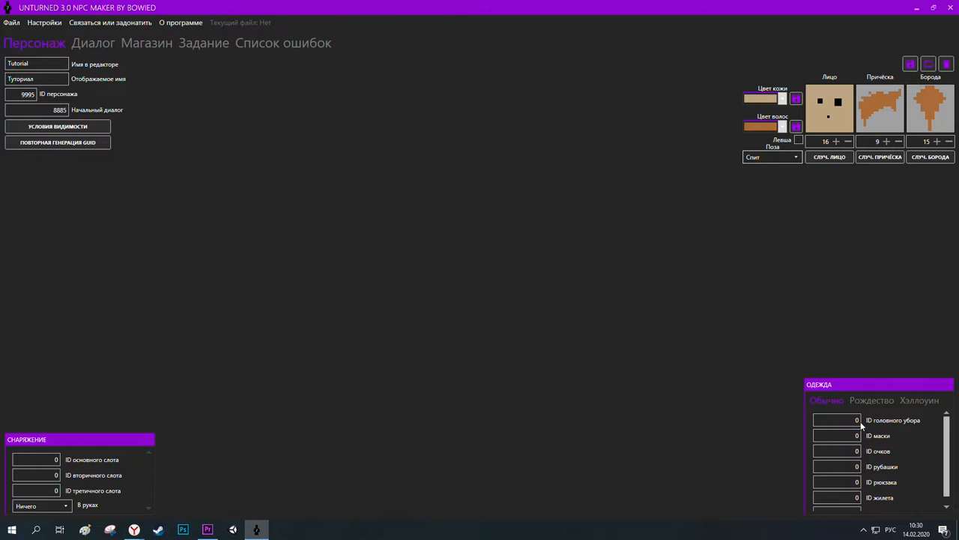
pyautogui.scroll(-1, 874, 439)
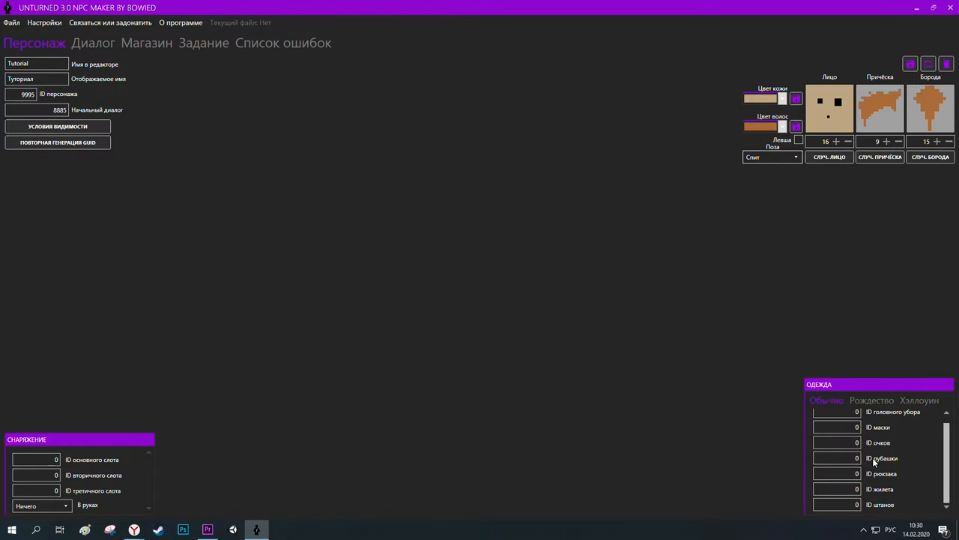
pyautogui.scroll(1, 873, 458)
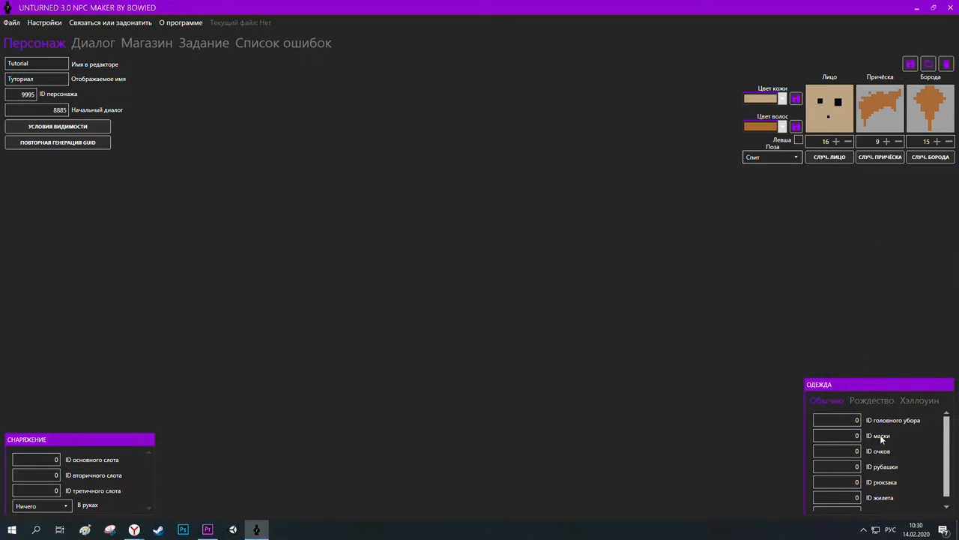
pyautogui.scroll(-1, 888, 461)
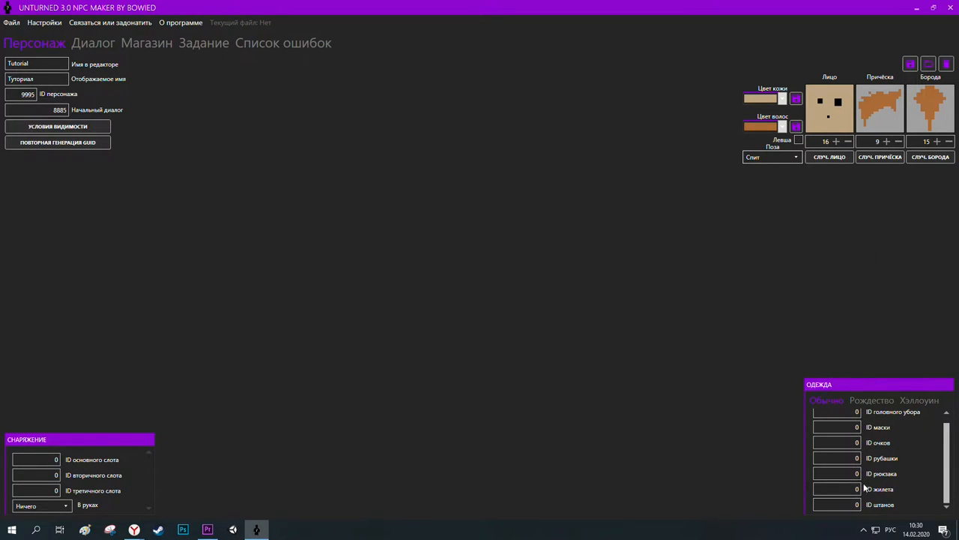
pyautogui.moveTo(849, 458); pyautogui.dragTo(914, 461)
pyautogui.write('502')
pyautogui.click(854, 504)
pyautogui.write('501')
# - Look over the clothing slots of the Рождество and Хэллоуин outfits and return to the Обычно outfit
pyautogui.click(873, 400)
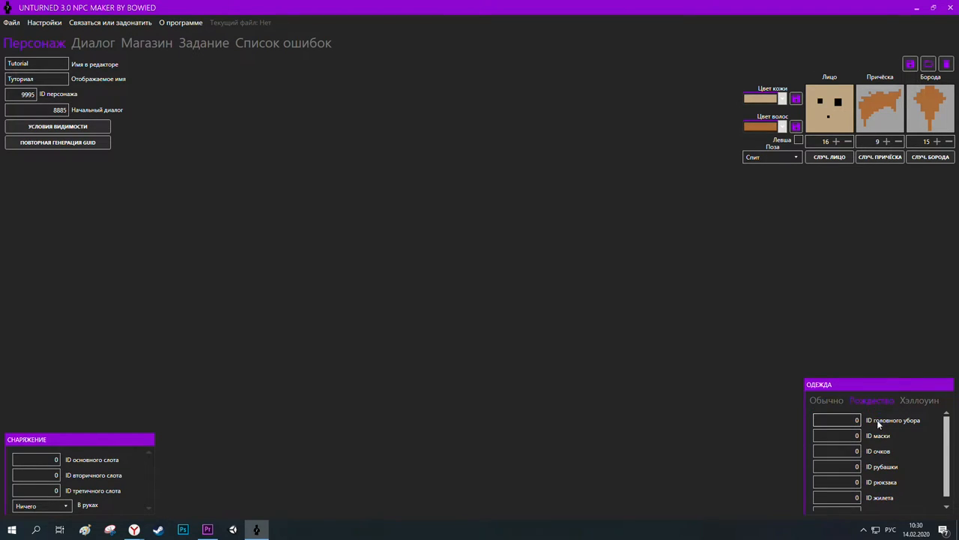
pyautogui.click(907, 401)
pyautogui.click(846, 401)
pyautogui.click(891, 403)
pyautogui.click(920, 404)
pyautogui.click(833, 400)
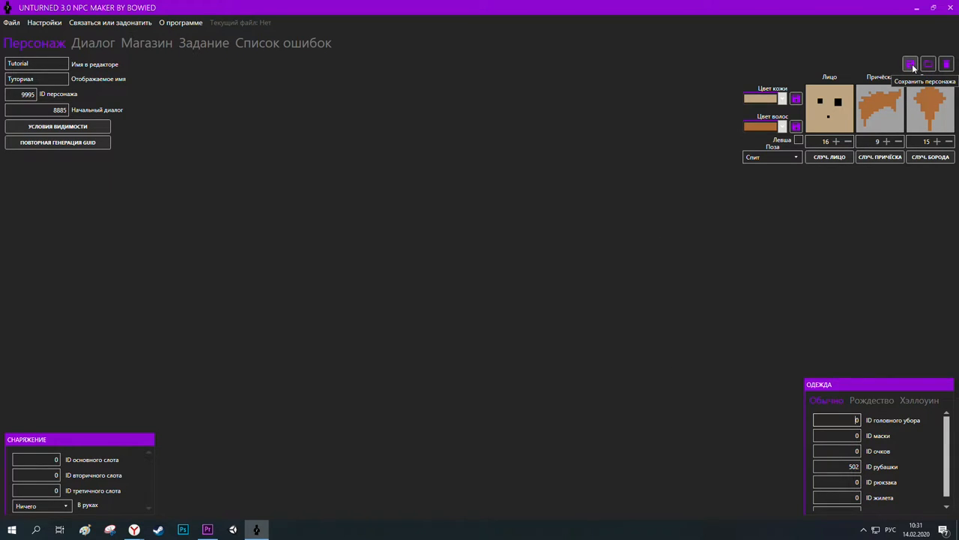
# - Save the character and add a new blank character through the character list
pyautogui.click(909, 65)
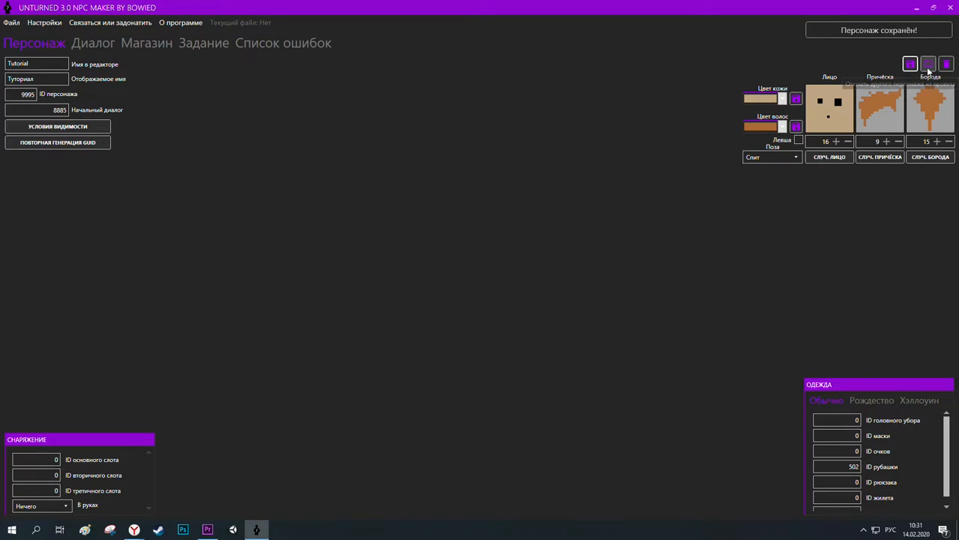
pyautogui.click(929, 65)
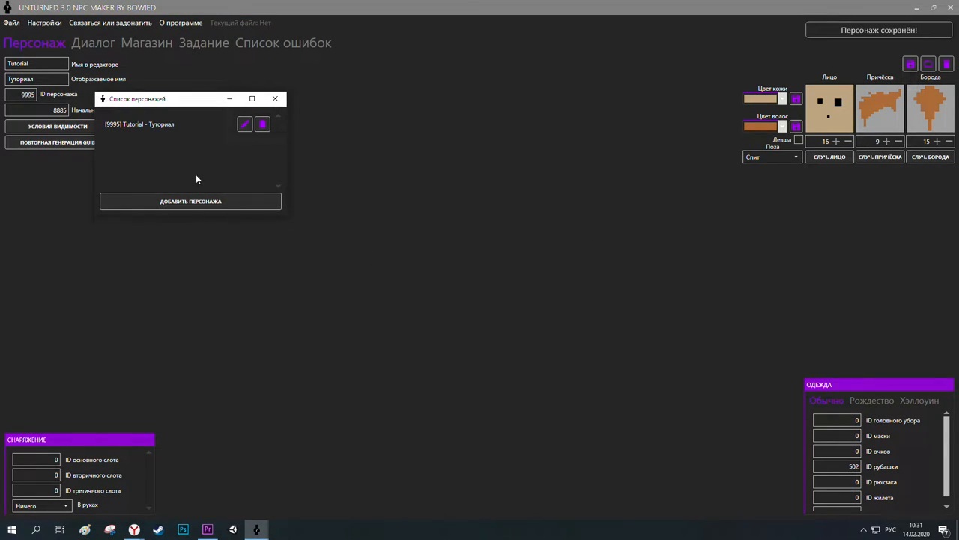
pyautogui.click(170, 203)
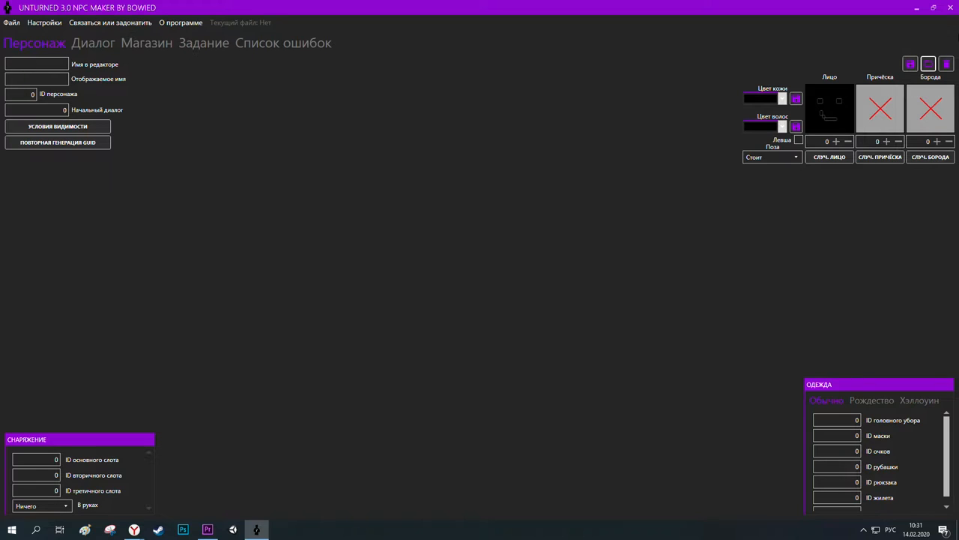
# - Reopen the saved Tutorial character for editing from the character list
pyautogui.click(930, 63)
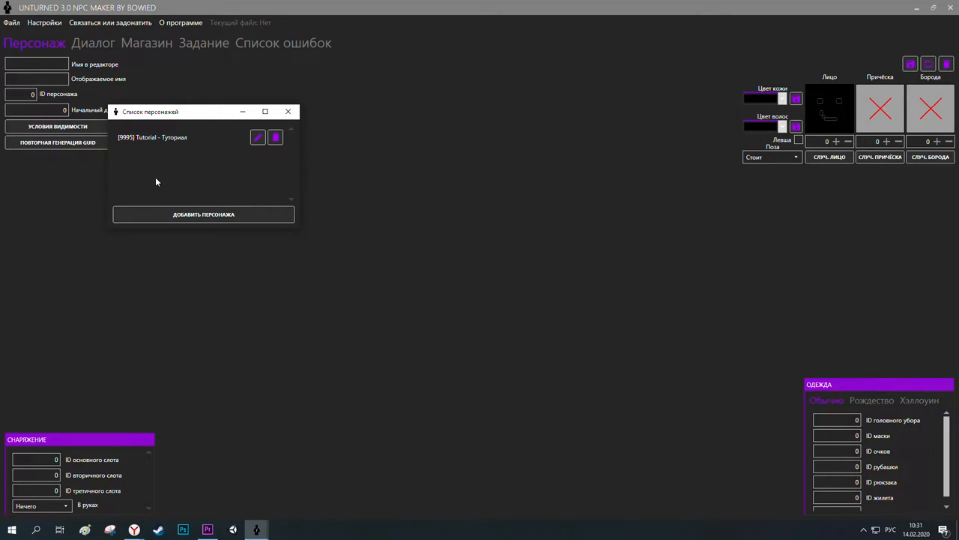
pyautogui.click(257, 139)
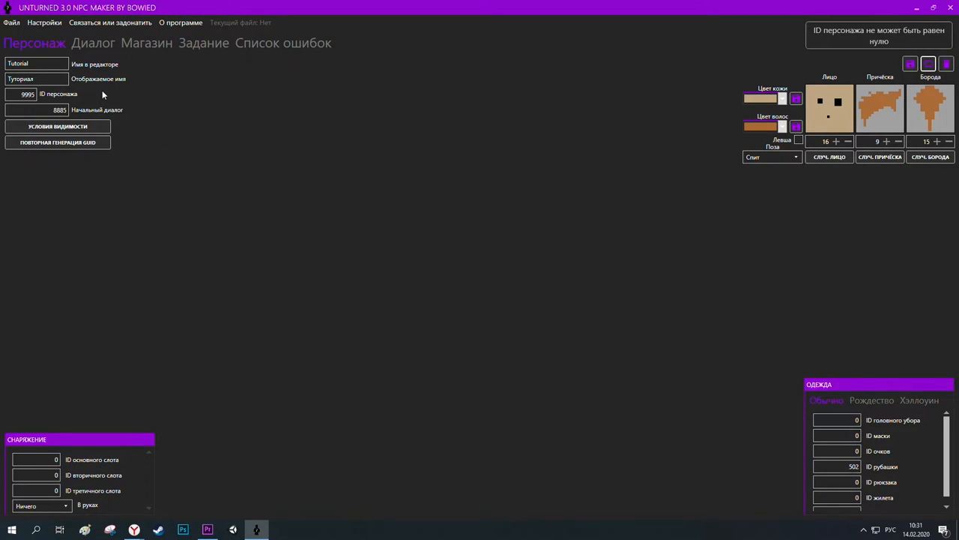
# - Set the dialogue ID to 8885, checking it against the character's starting dialogue ID
pyautogui.click(97, 46)
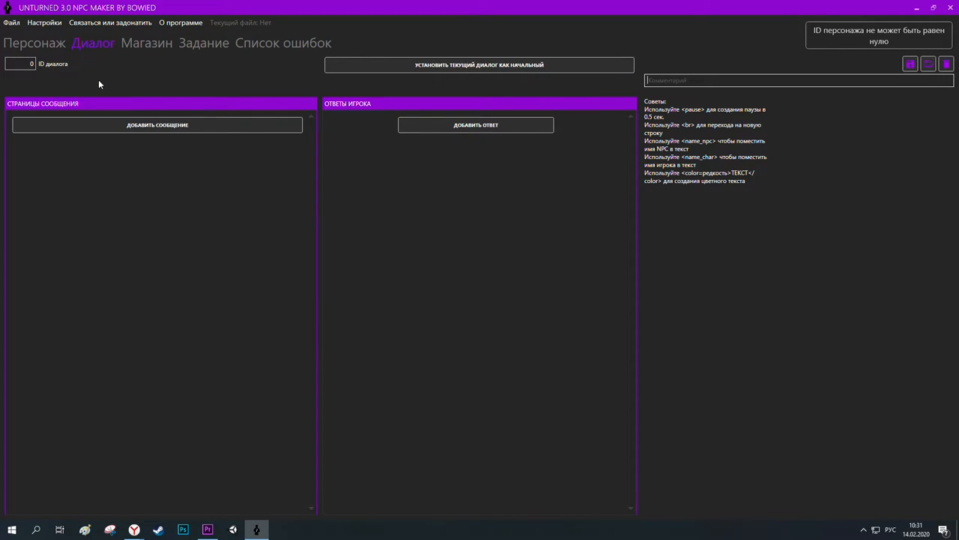
pyautogui.click(30, 64)
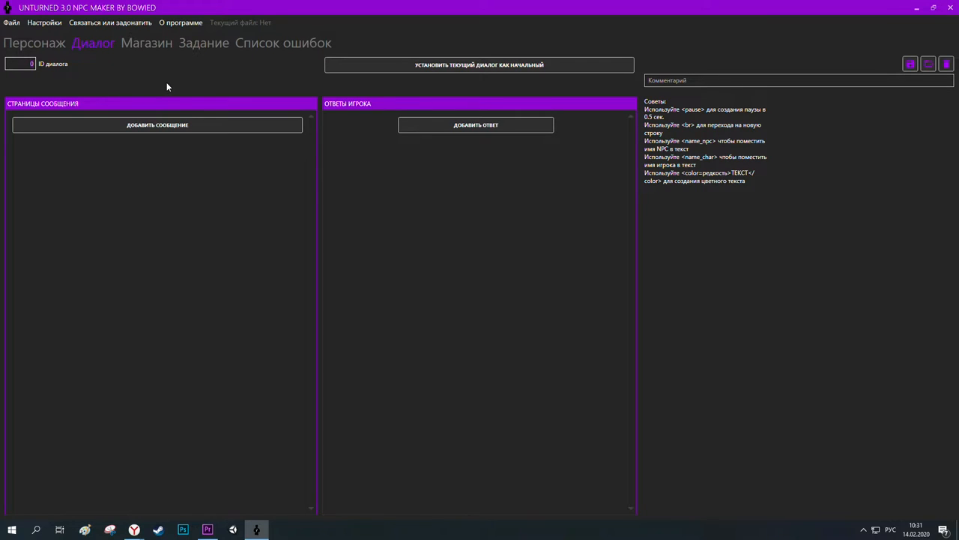
pyautogui.write('8885')
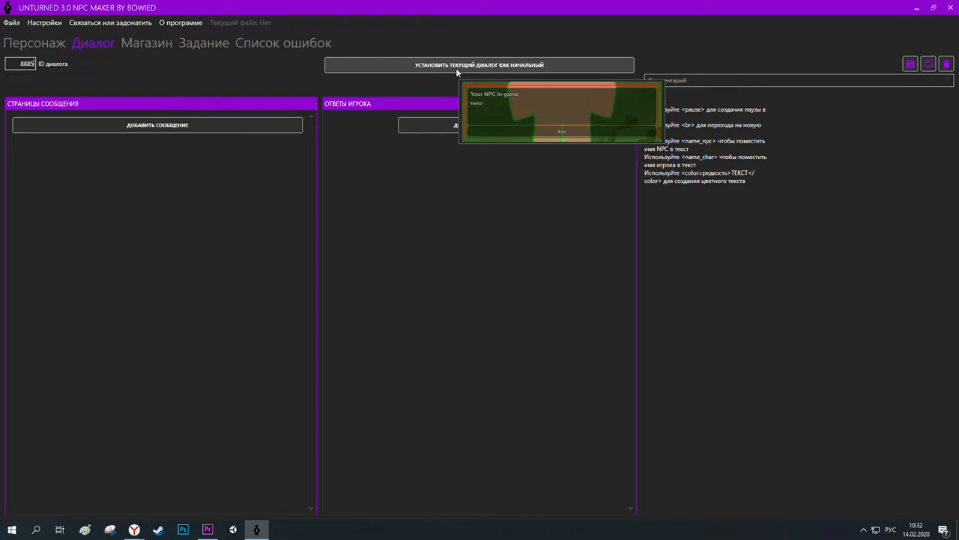
pyautogui.click(34, 43)
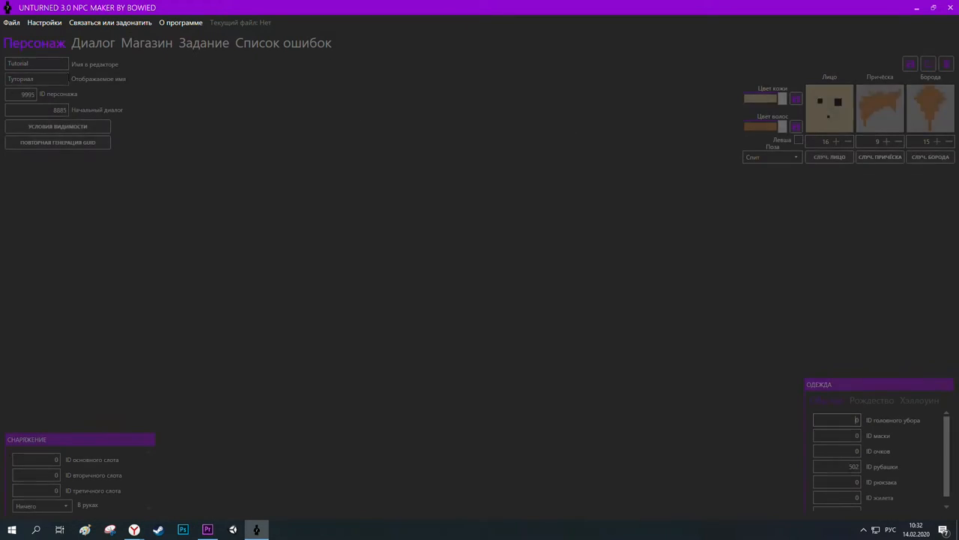
pyautogui.click(91, 47)
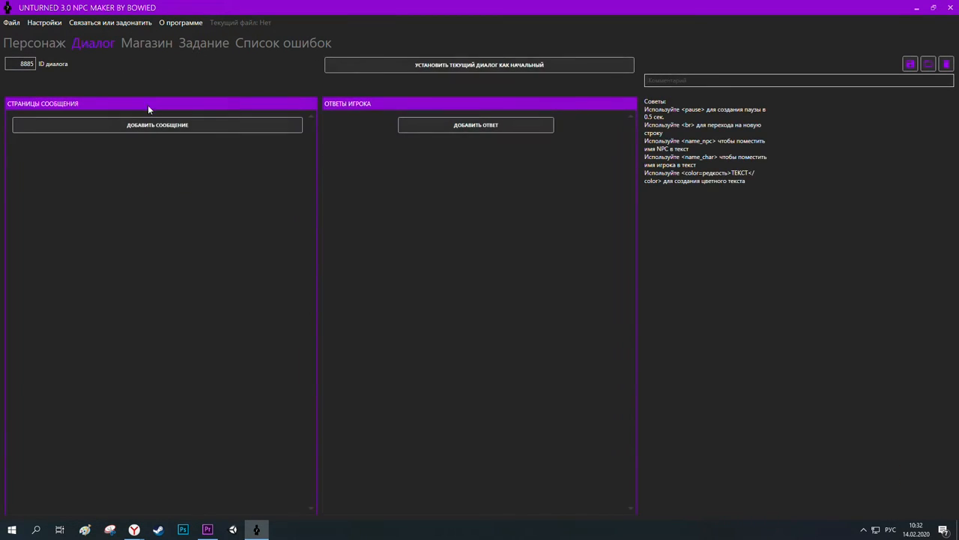
# - Add a message to the dialogue and look through its available reward types without adding a reward
pyautogui.click(151, 125)
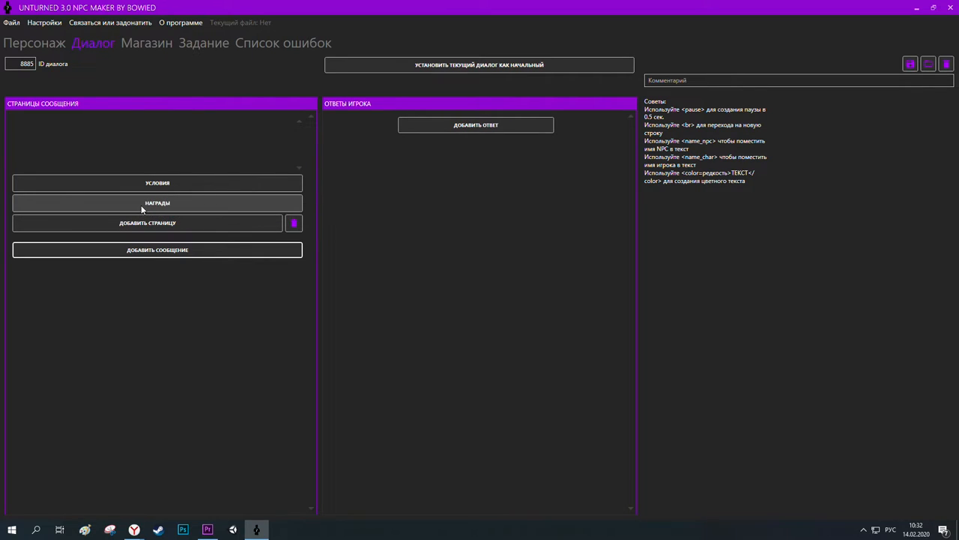
pyautogui.click(142, 205)
pyautogui.click(172, 226)
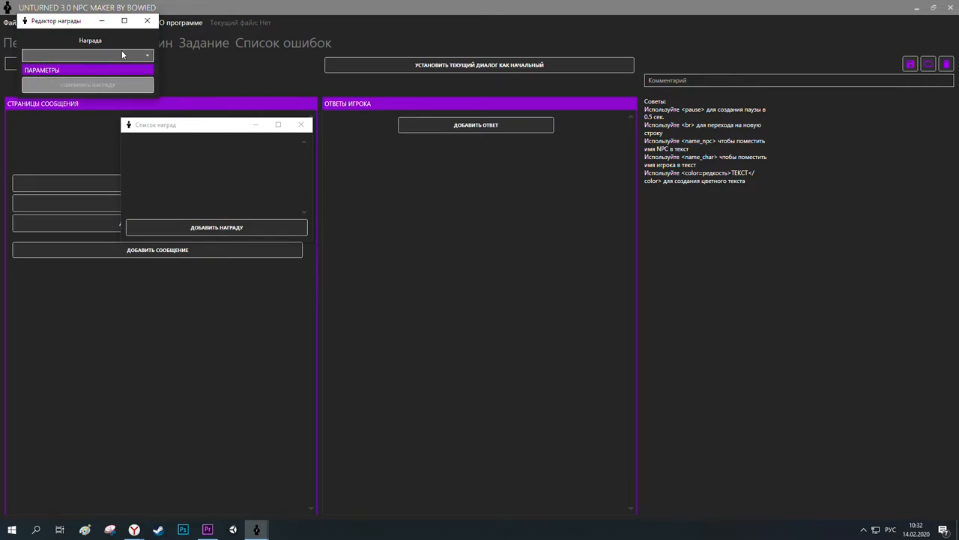
pyautogui.click(119, 56)
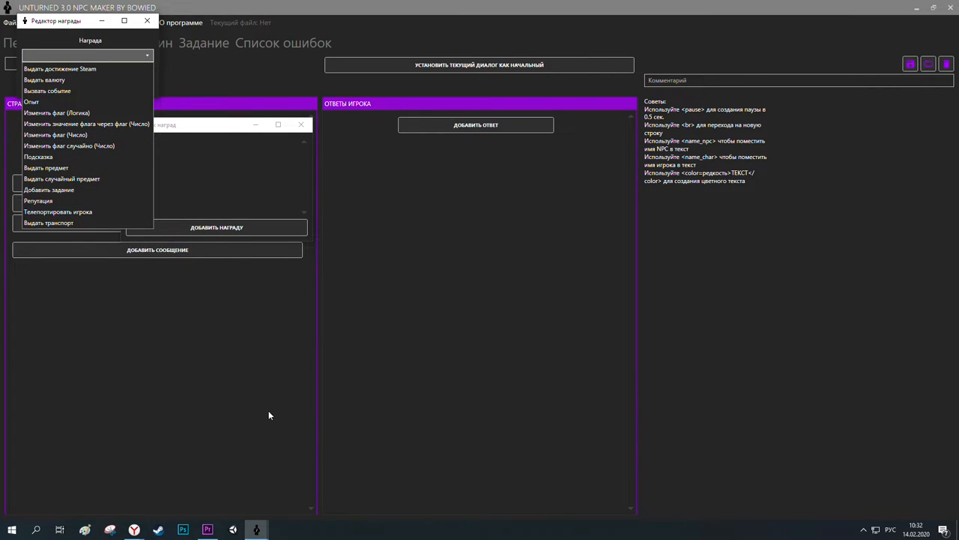
pyautogui.click(213, 347)
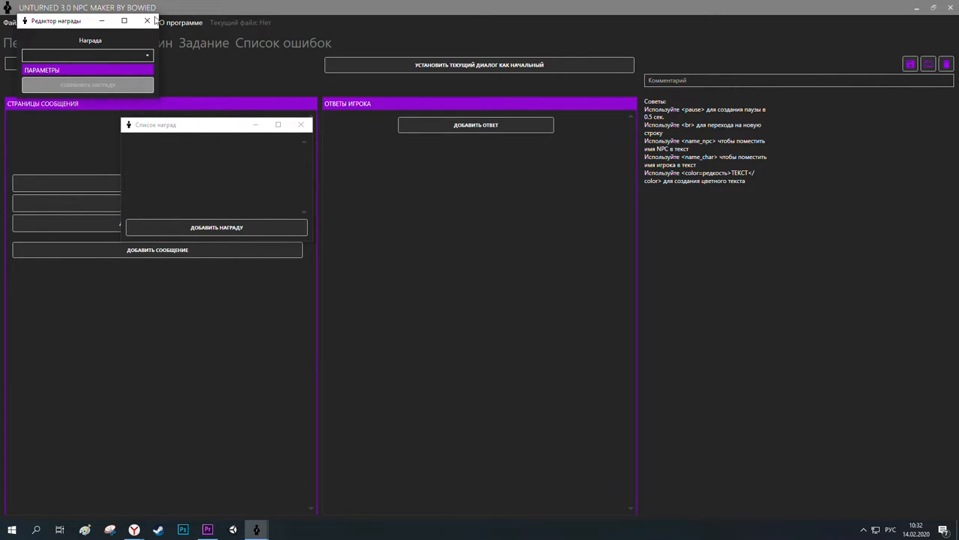
pyautogui.click(147, 20)
pyautogui.click(303, 124)
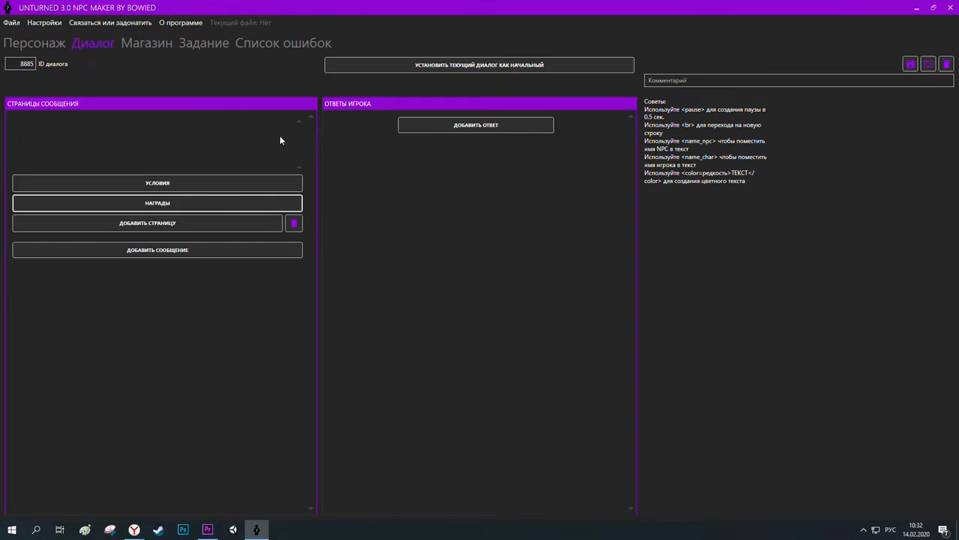
# - Add a page reading "Привет!" to the message and a player reply "Привет, как у тебя дела?"
pyautogui.click(150, 223)
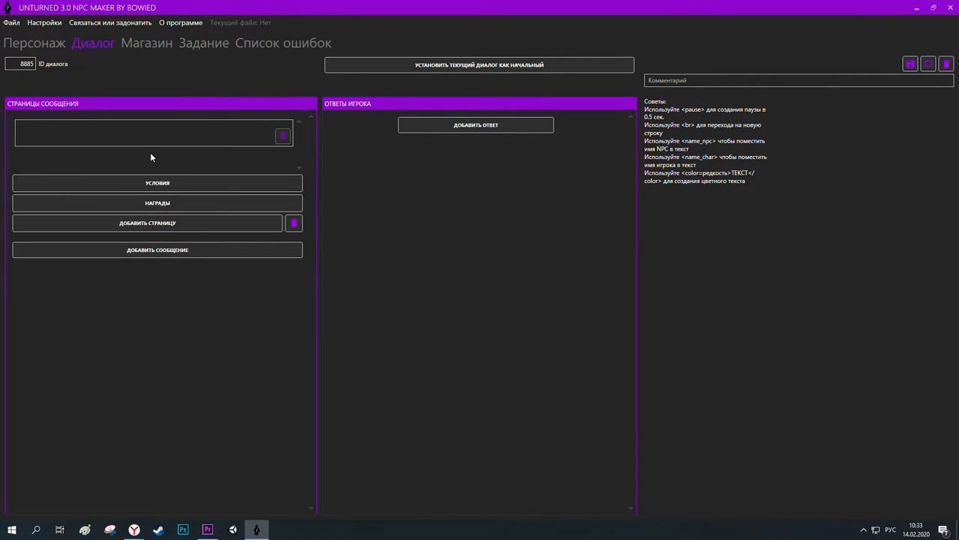
pyautogui.write('Привет!')
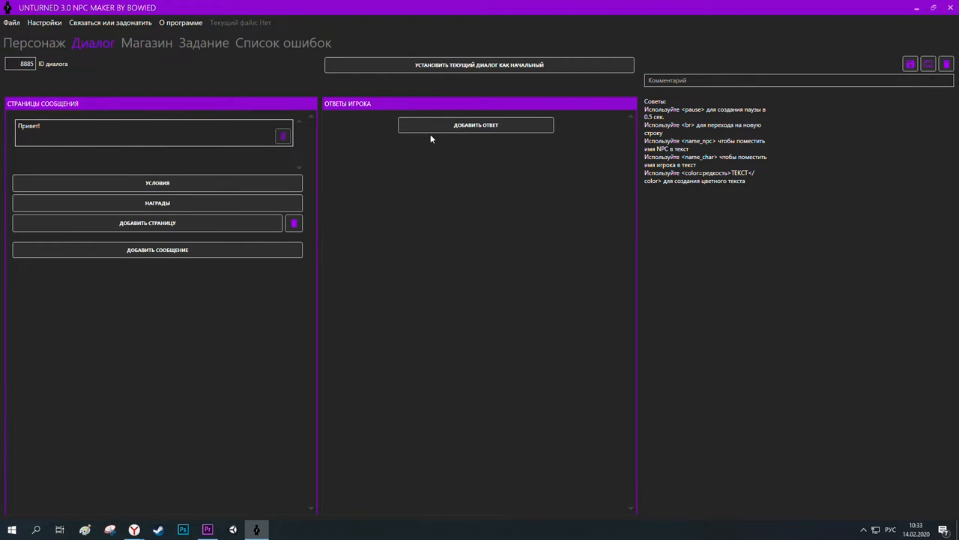
pyautogui.click(425, 125)
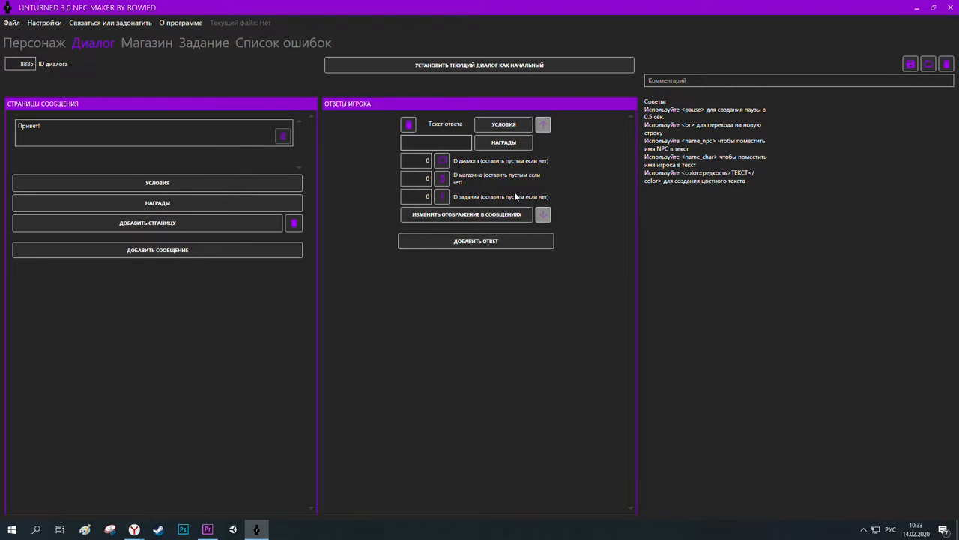
pyautogui.write('Привет, как у тебя дела?')
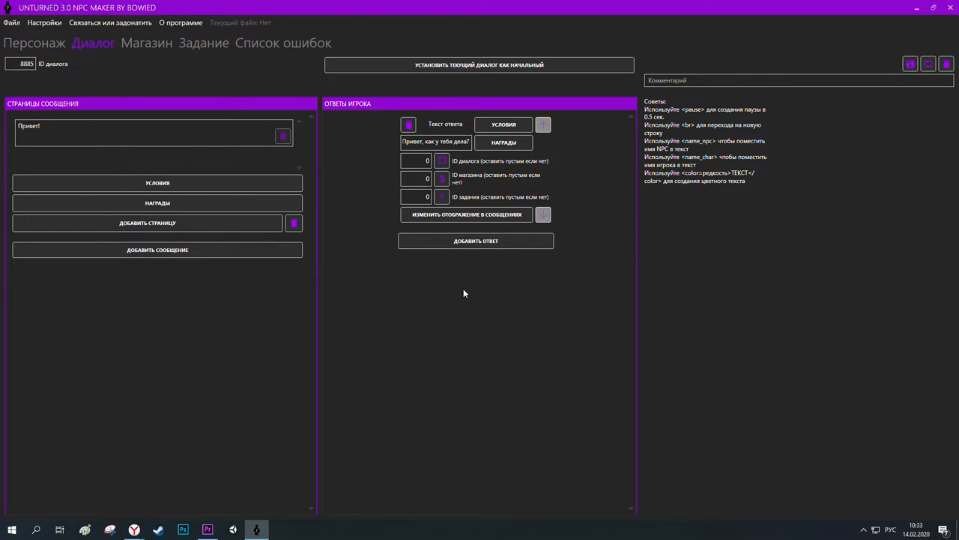
# - Add two more player replies, "Есть что на продажу?" and "Нужна помощь?"
pyautogui.click(476, 241)
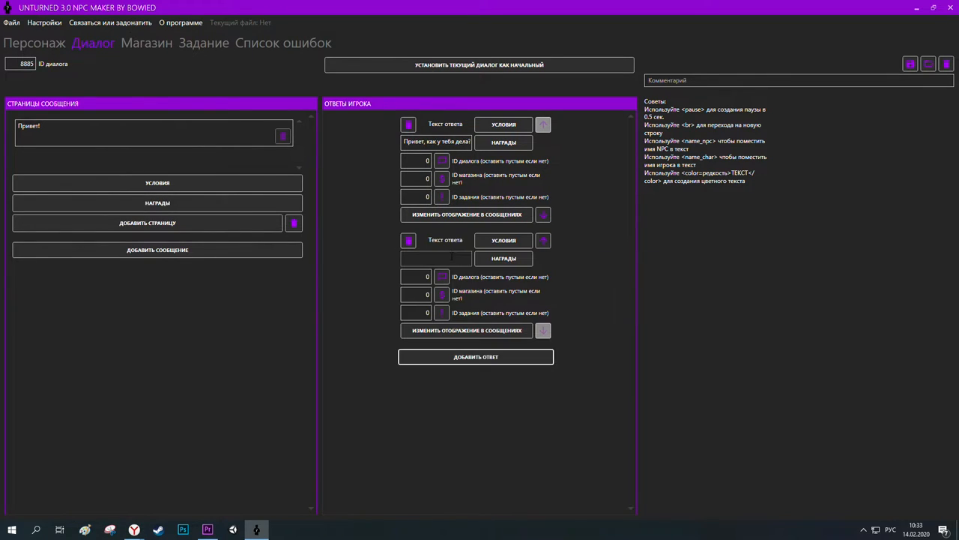
pyautogui.write('Есть что на продажу?')
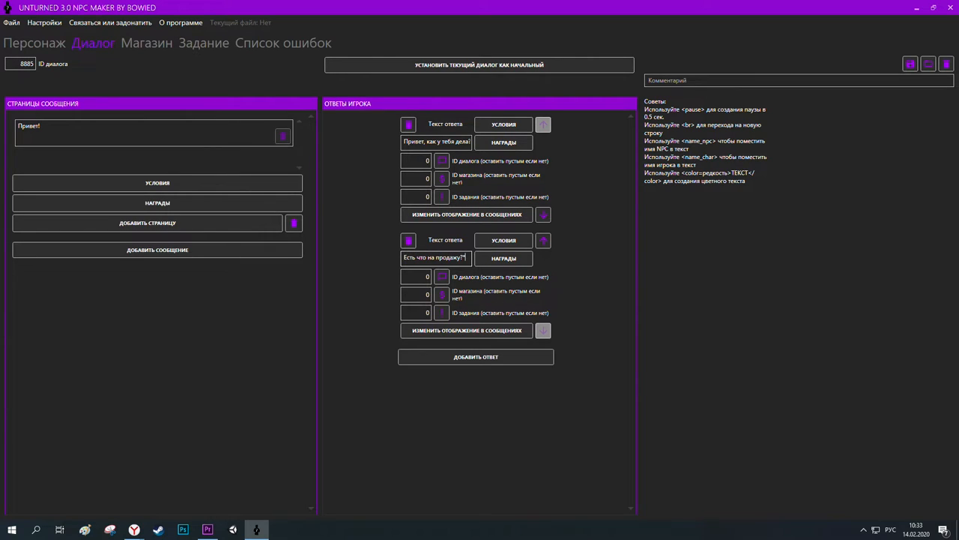
pyautogui.click(464, 358)
pyautogui.write('Нужна помощь?')
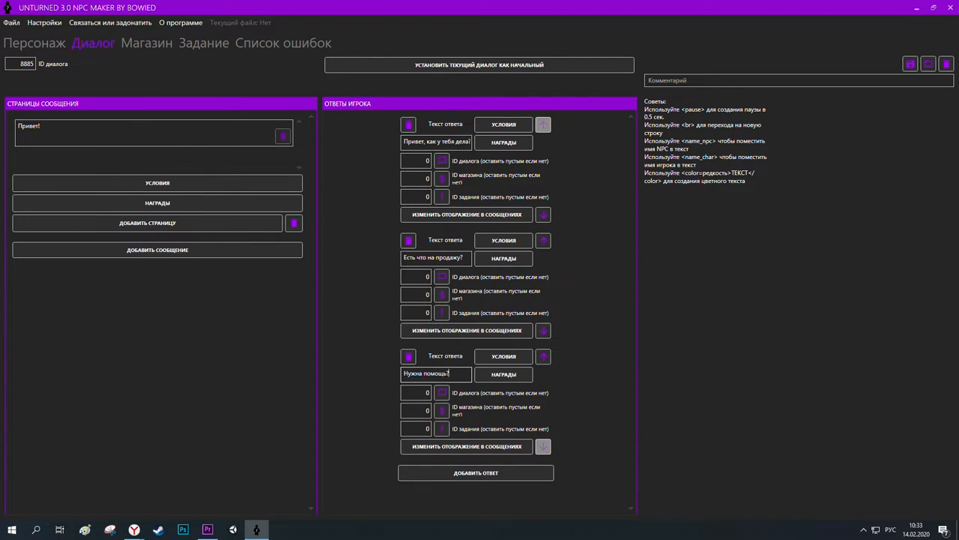
# - Add a fourth player reply reading "Пока."
pyautogui.click(476, 472)
pyautogui.scroll(-3, 476, 472)
pyautogui.click(469, 401)
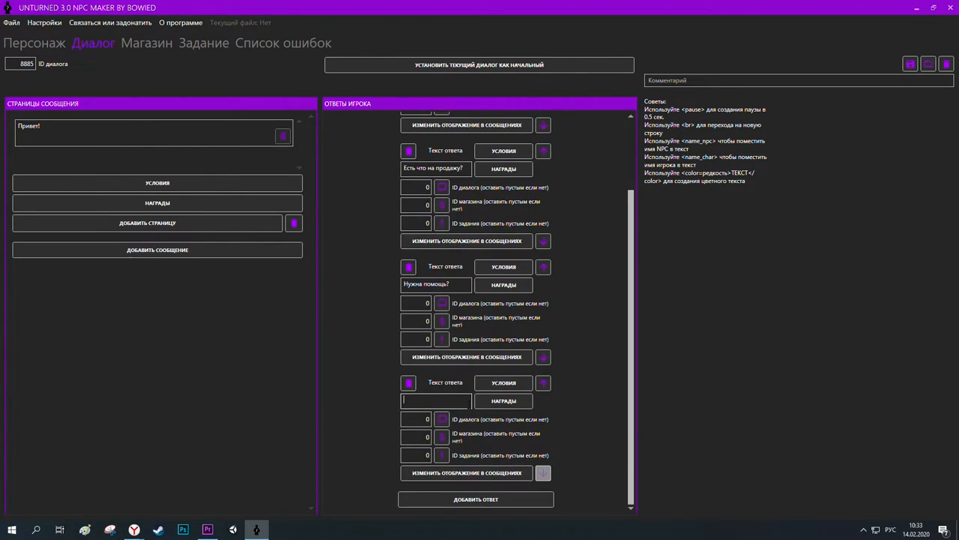
pyautogui.write('По')
pyautogui.write('.')
pyautogui.scroll(3, 544, 397)
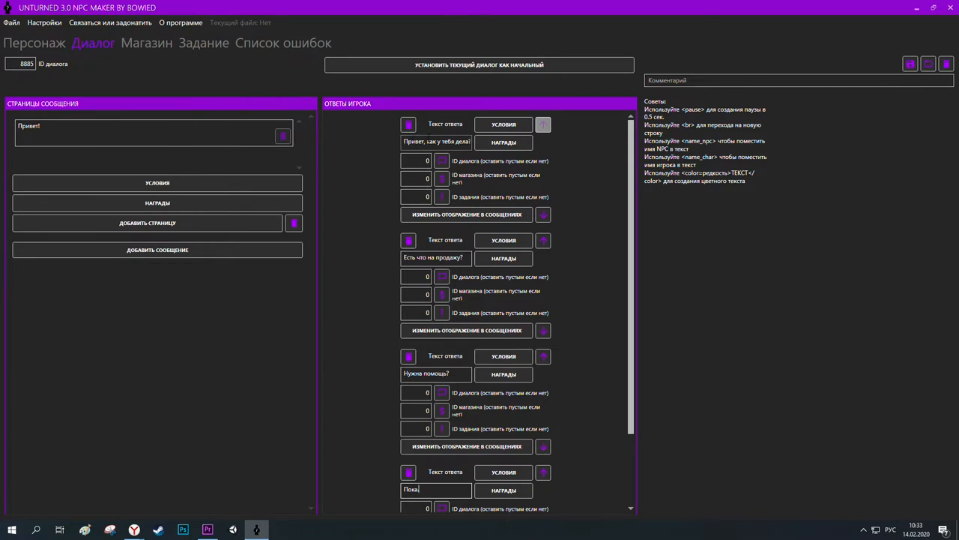
pyautogui.scroll(-3, 426, 401)
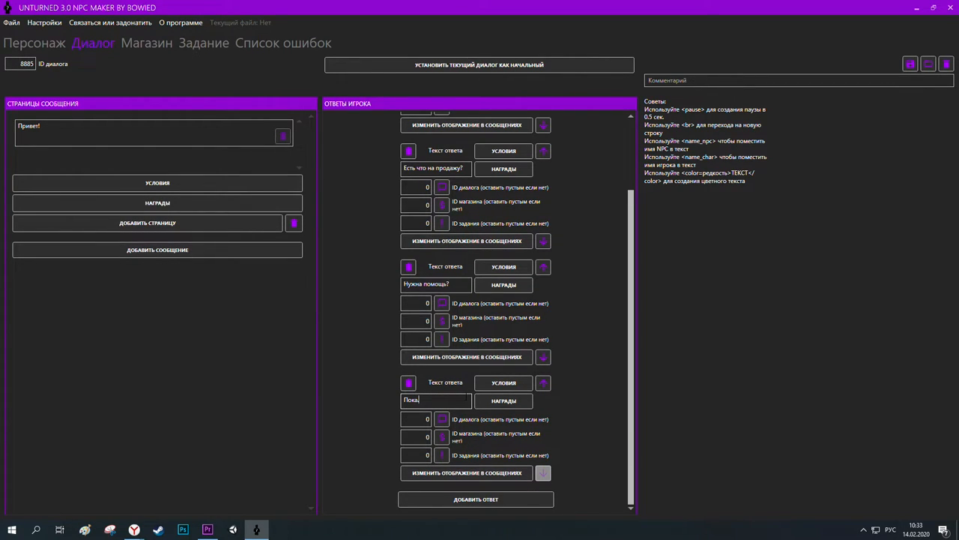
pyautogui.scroll(2, 465, 400)
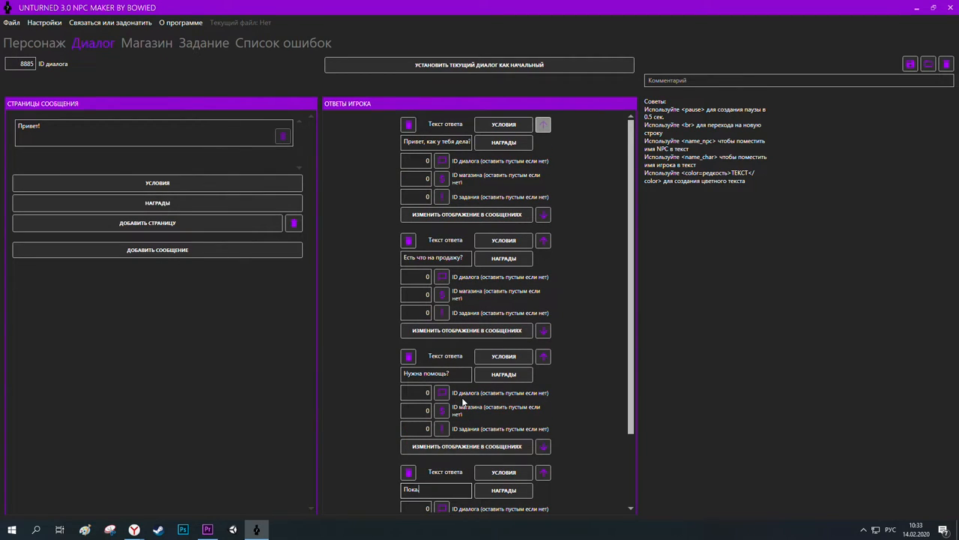
pyautogui.write('.')
# - Add the line-break tag <br> after "Привет!" in the message page
pyautogui.click(98, 137)
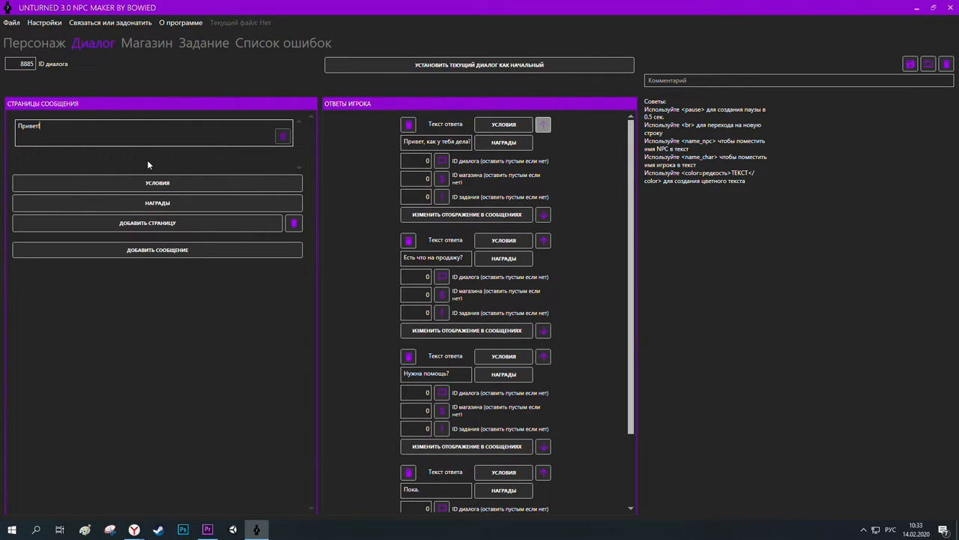
pyautogui.press('BackSpace')
pyautogui.hotkey('alt', 'shift')
pyautogui.write('!<br>')
pyautogui.write('<color=common>')
pyautogui.press('BackSpace')
pyautogui.press('BackSpace')
pyautogui.press('BackSpace')
pyautogui.press('BackSpace')
pyautogui.press('BackSpace')
pyautogui.press('BackSpace')
pyautogui.press('BackSpace')
pyautogui.press('BackSpace')
pyautogui.press('BackSpace')
pyautogui.press('BackSpace')
pyautogui.press('BackSpace')
pyautogui.press('BackSpace')
pyautogui.press('BackSpace')
pyautogui.press('BackSpace')
# - Insert the Unturned legendary rarity colour tag at the start of the page text and enter "Привет!" inside it
pyautogui.rightClick(67, 124)
pyautogui.click(21, 127)
pyautogui.rightClick(18, 128)
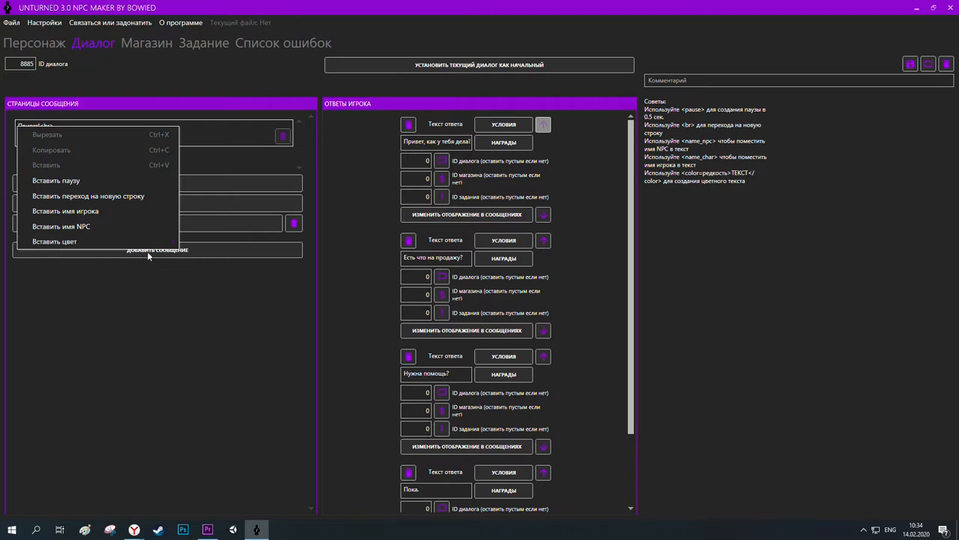
pyautogui.moveTo(150, 242)
pyautogui.moveTo(209, 248)
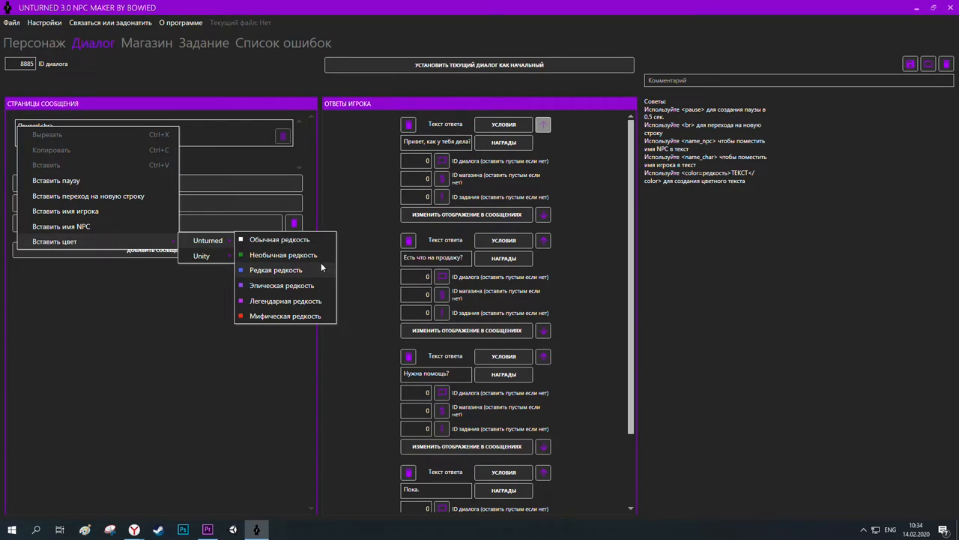
pyautogui.click(314, 307)
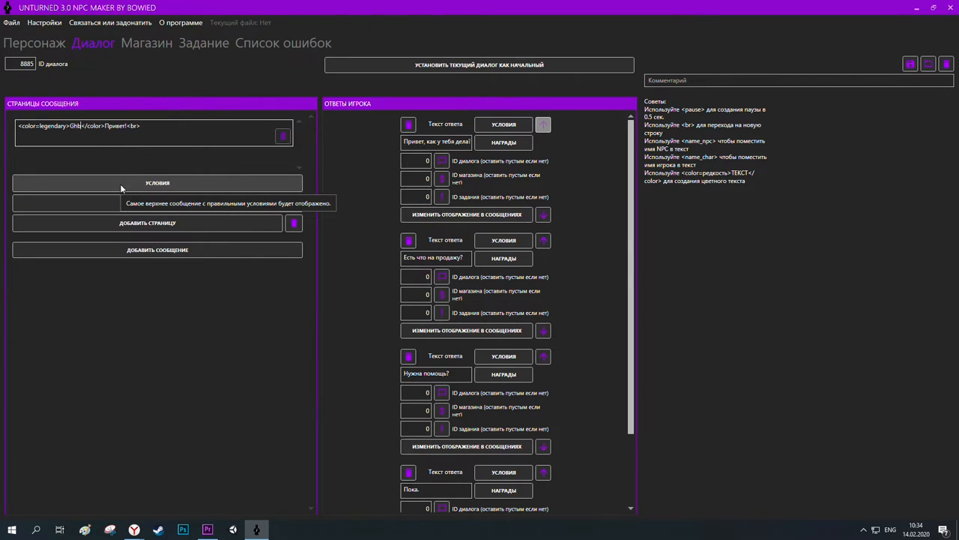
pyautogui.hotkey('alt', 'shift')
pyautogui.write('Привет!')
# - Delete the duplicate uncoloured "Привет!" between the closing colour tag and <br>, keeping the closing tag intact
pyautogui.press('Right')
pyautogui.press('Right')
pyautogui.press('Right')
pyautogui.press('Right')
pyautogui.press('Right')
pyautogui.press('Right')
pyautogui.press('Right')
pyautogui.press('Right')
pyautogui.press('Right')
pyautogui.press('Right')
pyautogui.press('Right')
pyautogui.press('Right')
pyautogui.press('Right')
pyautogui.press('Right')
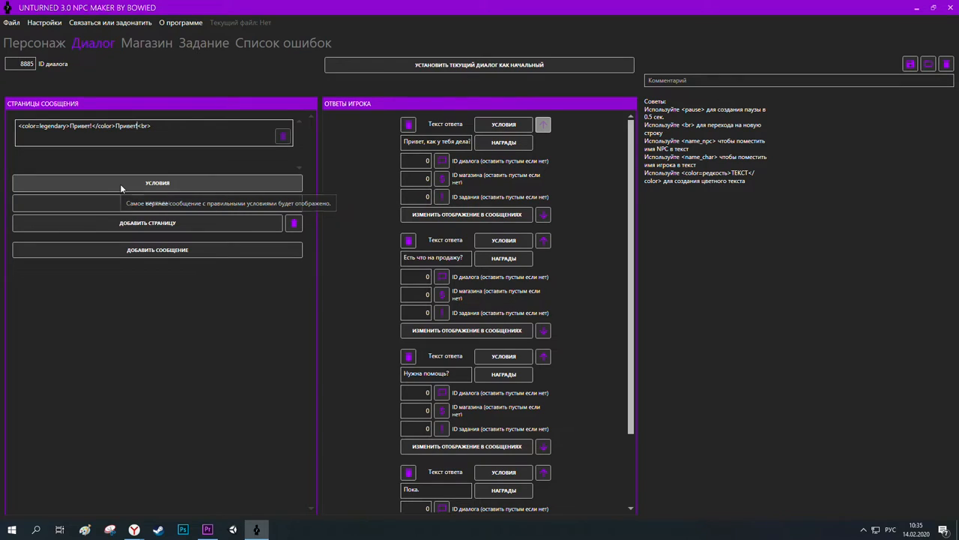
pyautogui.press('BackSpace')
pyautogui.press('BackSpace')
pyautogui.press('BackSpace')
pyautogui.press('BackSpace')
pyautogui.press('BackSpace')
pyautogui.press('BackSpace')
pyautogui.press('BackSpace')
pyautogui.press('BackSpace')
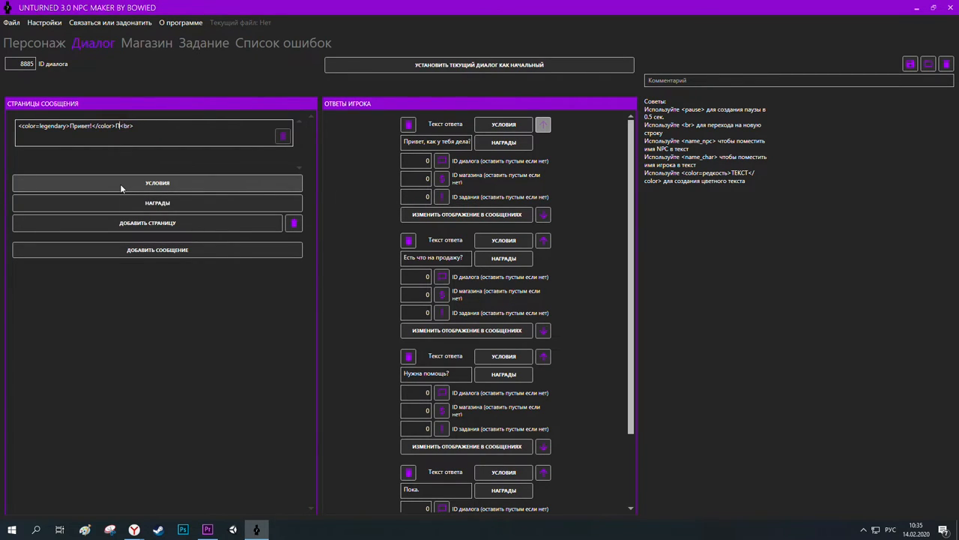
pyautogui.hotkey('alt', 'shift')
pyautogui.write('>')
# - Add the text "Что хотел?" after the <br> tag in the message page
pyautogui.press('Right')
pyautogui.press('Right')
pyautogui.press('Right')
pyautogui.press('Right')
pyautogui.hotkey('alt', 'shift')
pyautogui.write('Что хотел?')
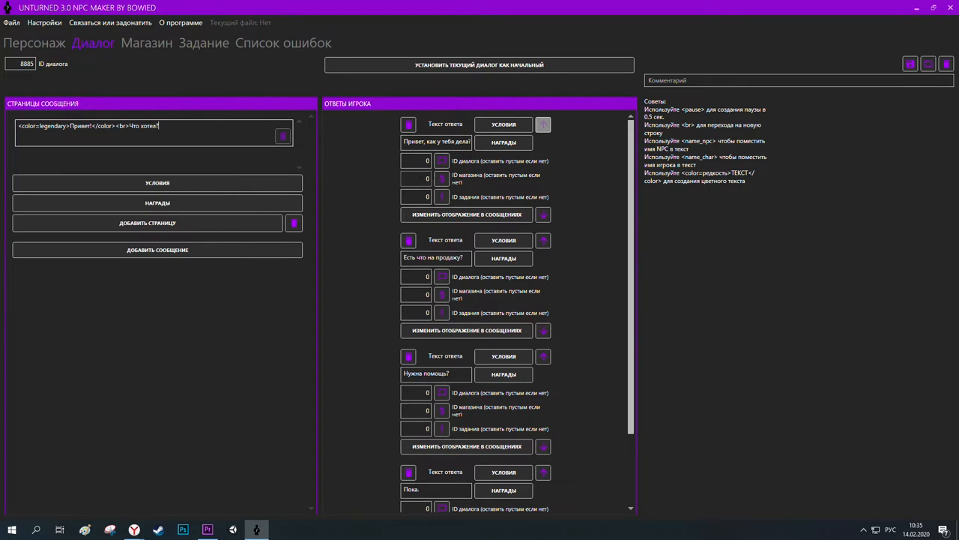
# - Set the dialogue IDs of the replies "Привет, как у тебя дела?", "Есть что на продажу?" and "Нужна помощь?" to 8886, 8887 and 8888
pyautogui.click(442, 179)
pyautogui.moveTo(422, 161); pyautogui.dragTo(472, 172)
pyautogui.write('8886')
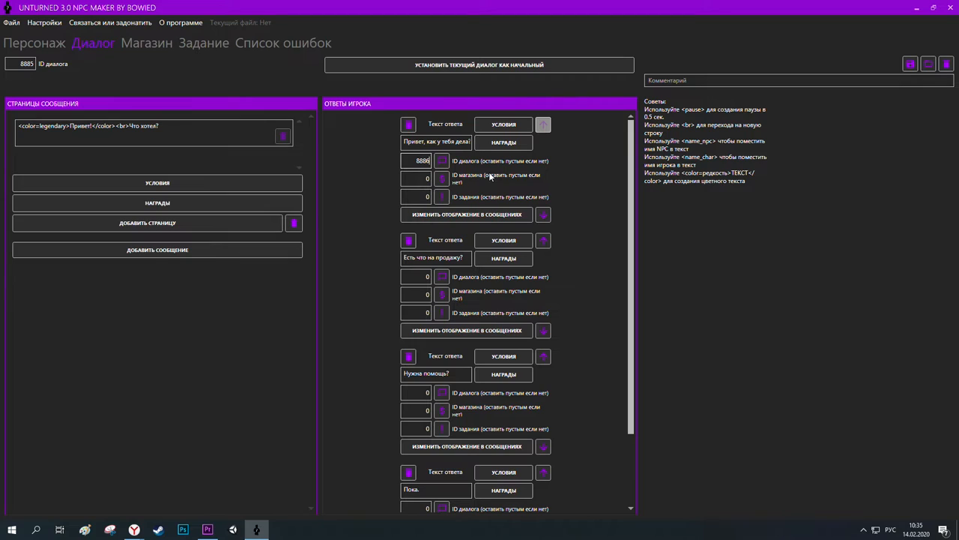
pyautogui.click(422, 277)
pyautogui.scroll(-2, 504, 384)
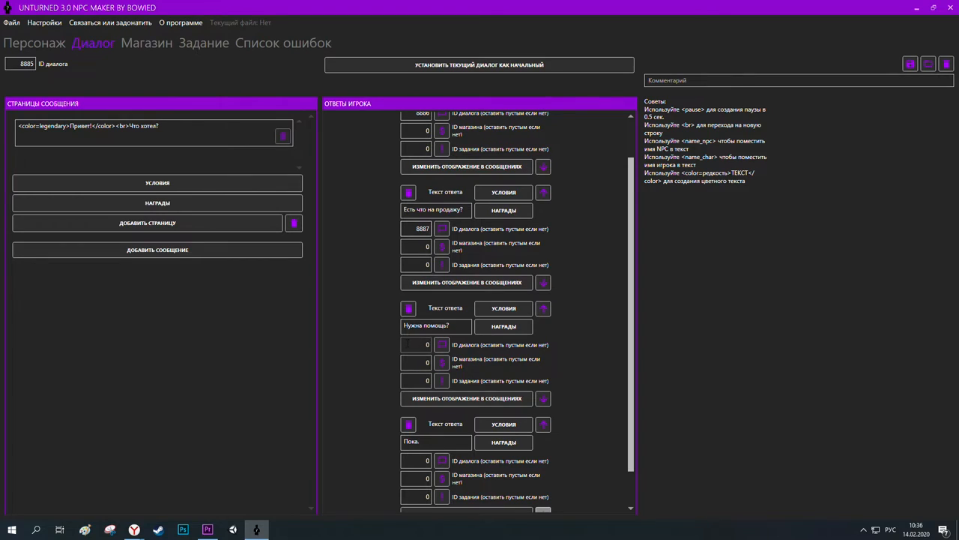
pyautogui.click(416, 345)
pyautogui.write('8888')
pyautogui.scroll(-1, 509, 364)
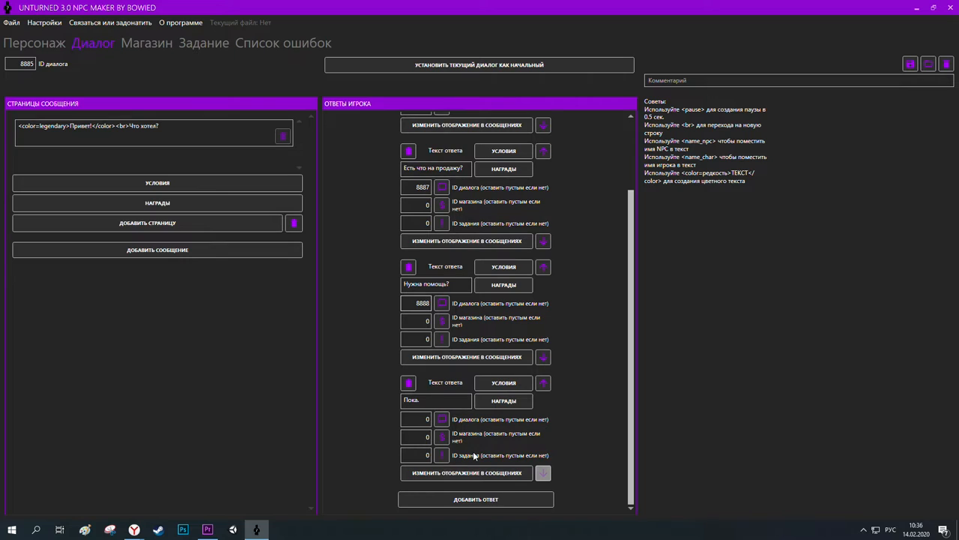
# - Set the shop ID of the reply "Есть что на продажу?" to 6665
pyautogui.scroll(2, 501, 457)
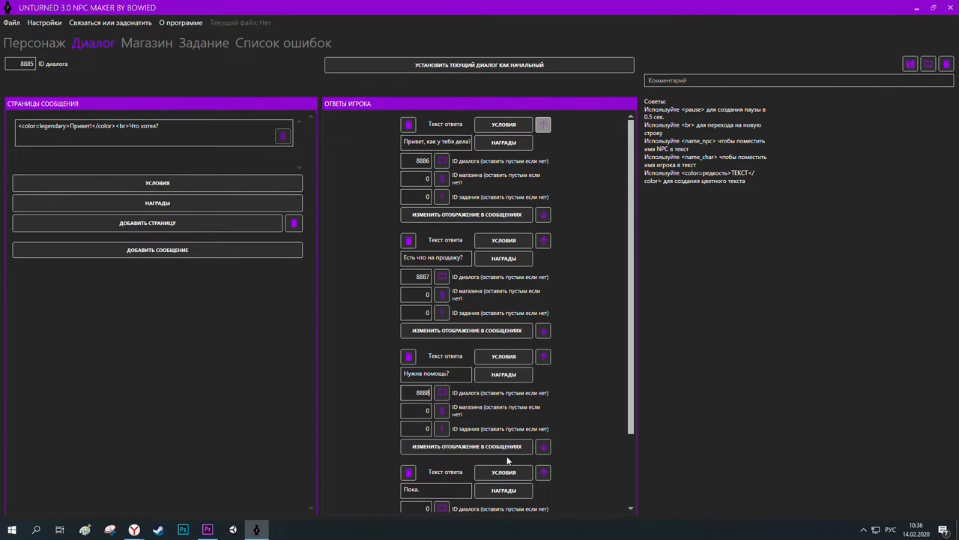
pyautogui.click(417, 293)
pyautogui.write('6665')
# - Set the quest ID of the reply "Нужна помощь?" to 5555, leaving the quest ID of "Пока." empty
pyautogui.scroll(-3, 478, 350)
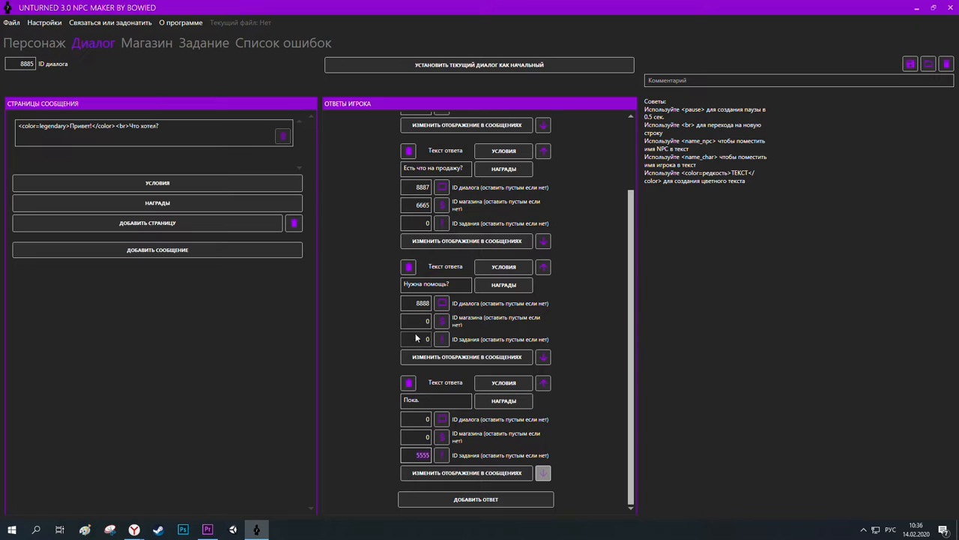
pyautogui.write('5555')
pyautogui.moveTo(413, 456); pyautogui.dragTo(436, 455)
pyautogui.press('BackSpace')
pyautogui.scroll(3, 582, 384)
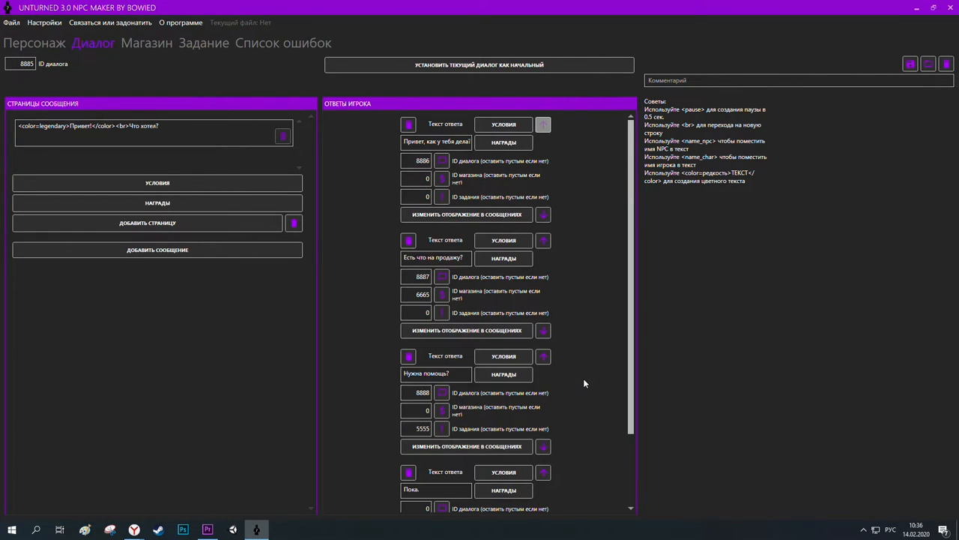
pyautogui.scroll(-2, 561, 374)
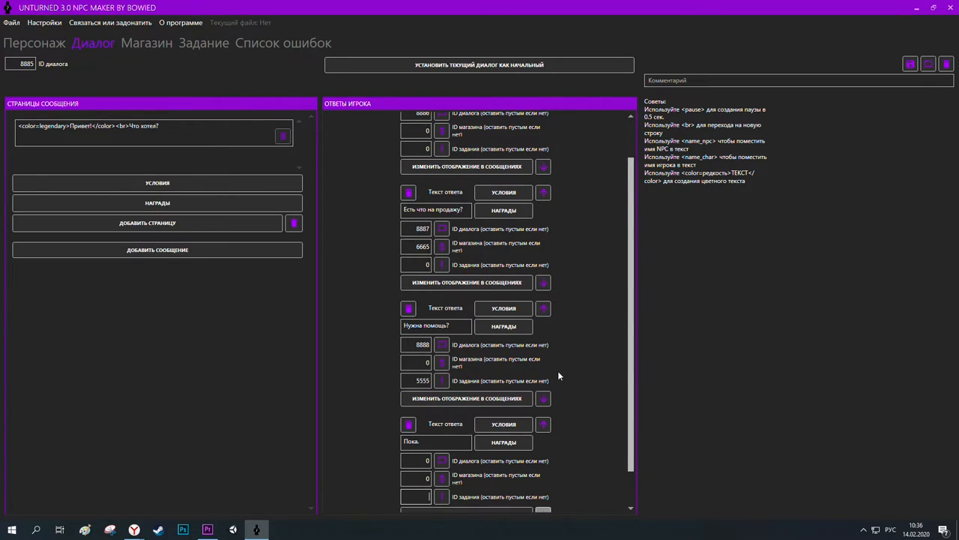
pyautogui.scroll(2, 558, 375)
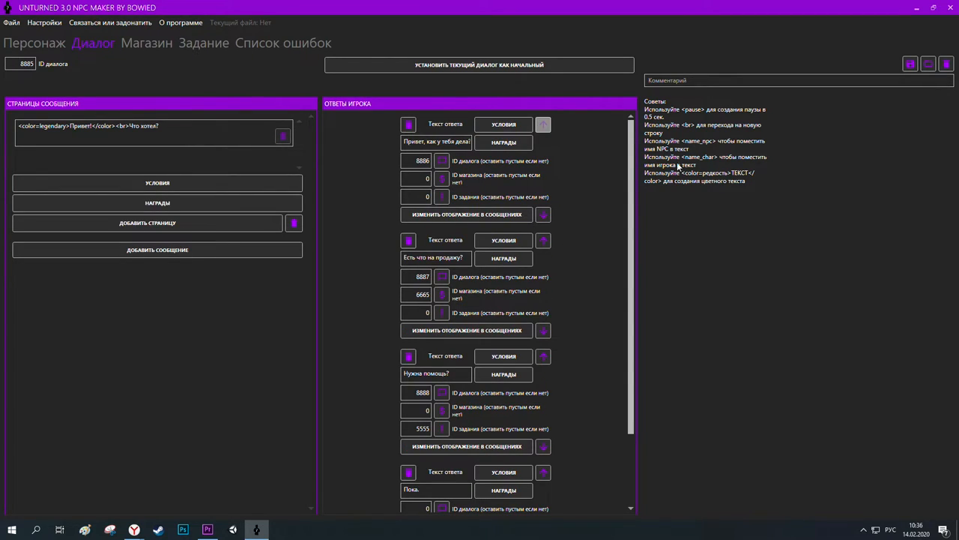
# - Save the dialogue and add a new one with ID 8887 through the dialogue list
pyautogui.click(910, 65)
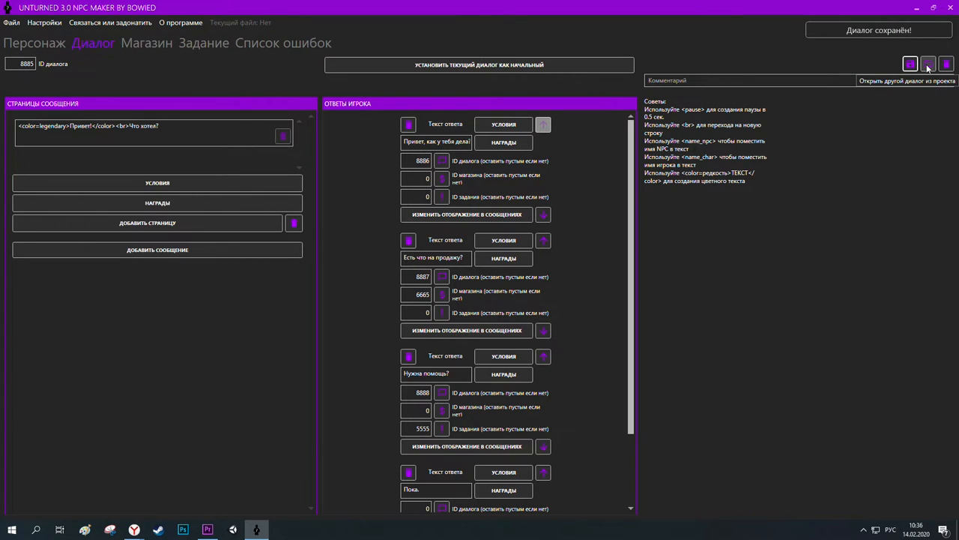
pyautogui.click(929, 66)
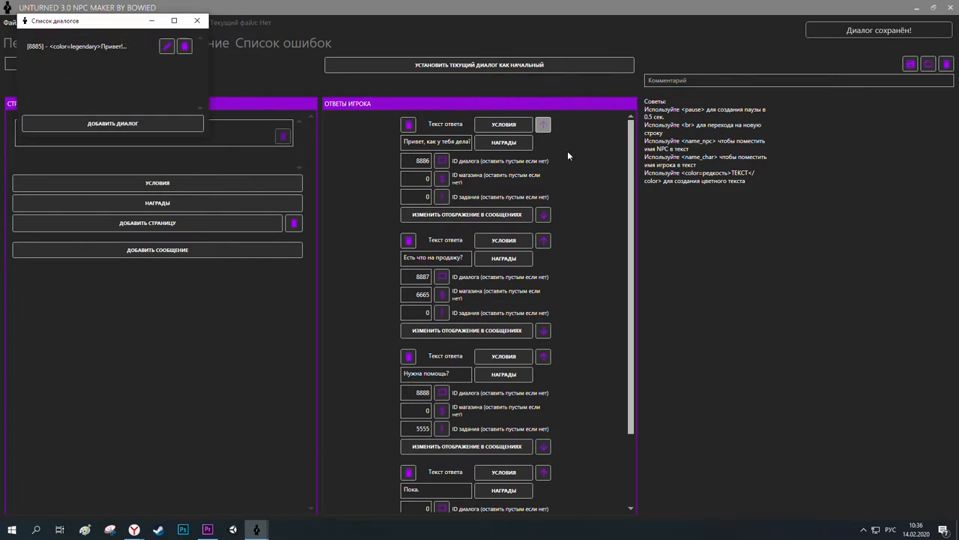
pyautogui.click(114, 124)
pyautogui.write('8887')
# - Add a message to dialogue 8887 with a page reading "Всё хорошо!"
pyautogui.click(150, 125)
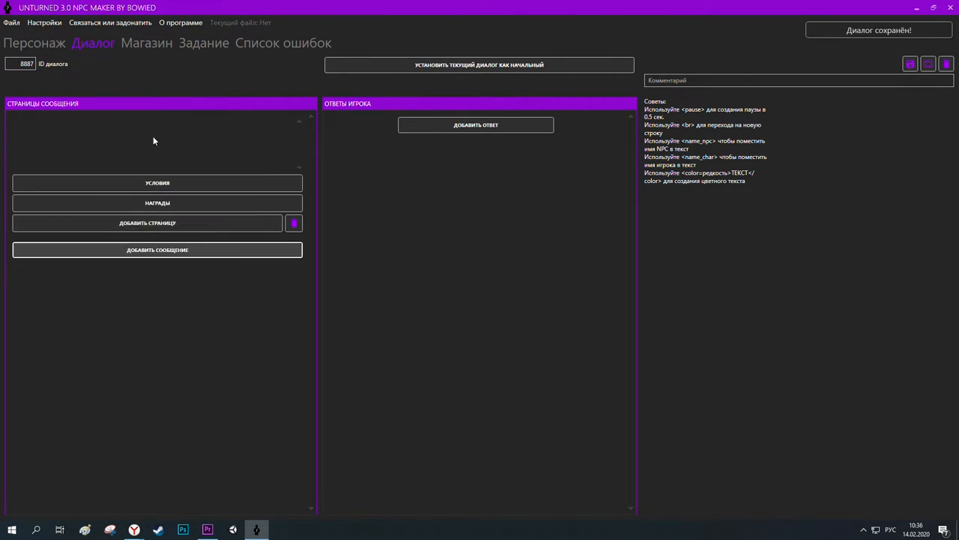
pyautogui.click(164, 229)
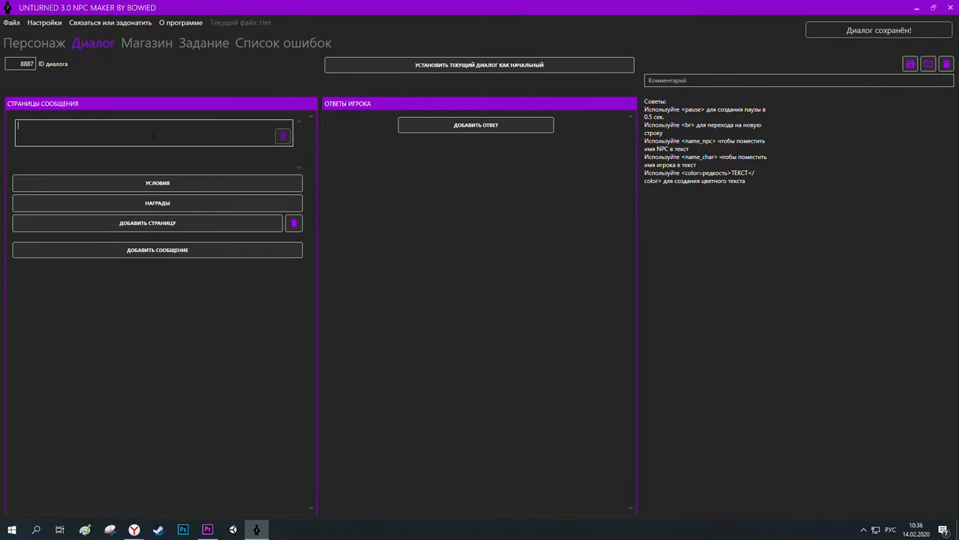
pyautogui.write('Всё хорошо!')
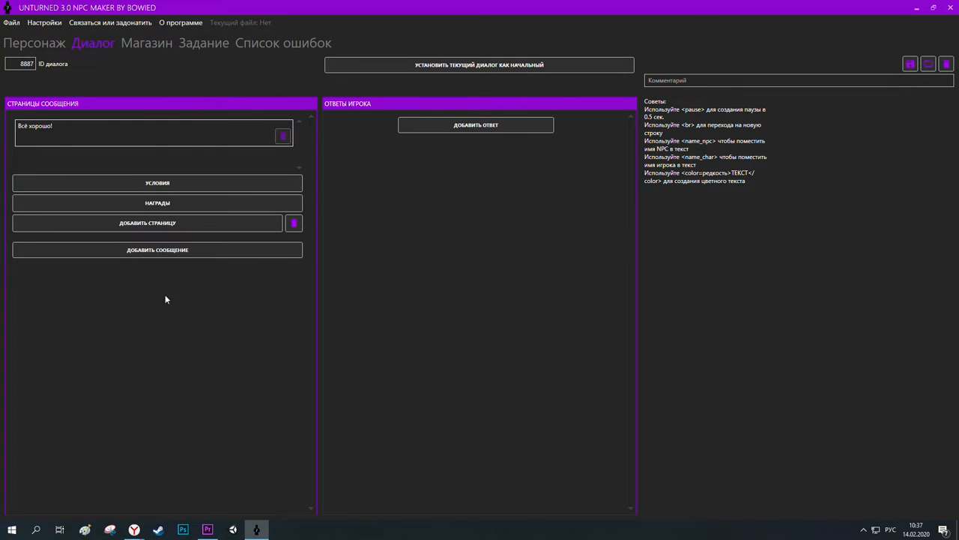
# - Add the player reply "Отлично." to dialogue 8887 and save the dialogue
pyautogui.click(471, 127)
pyautogui.write('Отлично.')
pyautogui.click(521, 249)
pyautogui.click(912, 69)
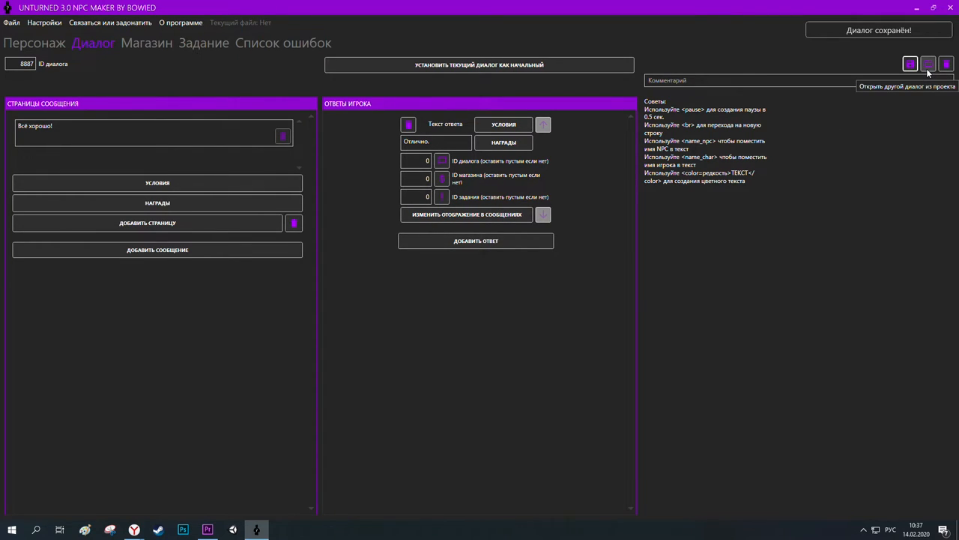
# - Add another new dialogue through the dialogue list and set its ID to 8888
pyautogui.click(928, 66)
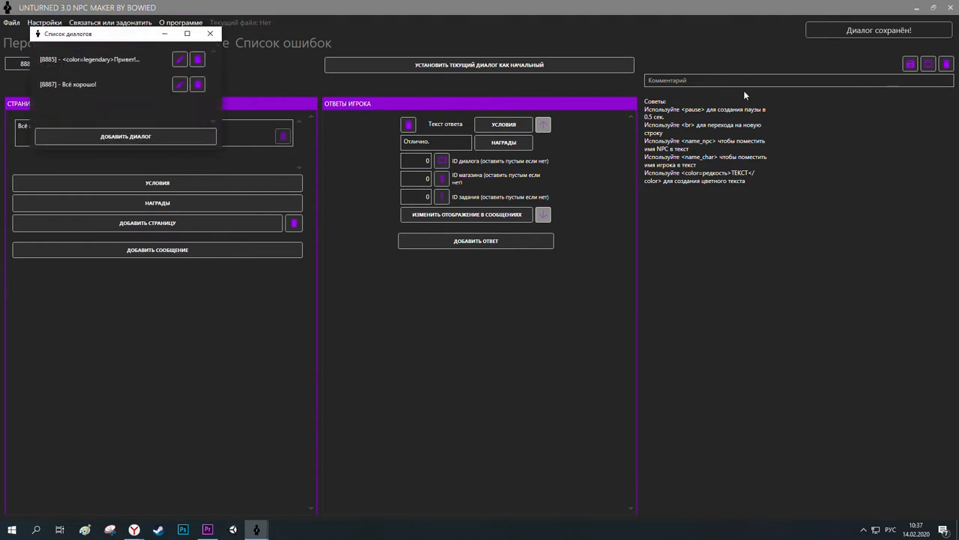
pyautogui.click(154, 137)
pyautogui.moveTo(27, 65); pyautogui.dragTo(98, 67)
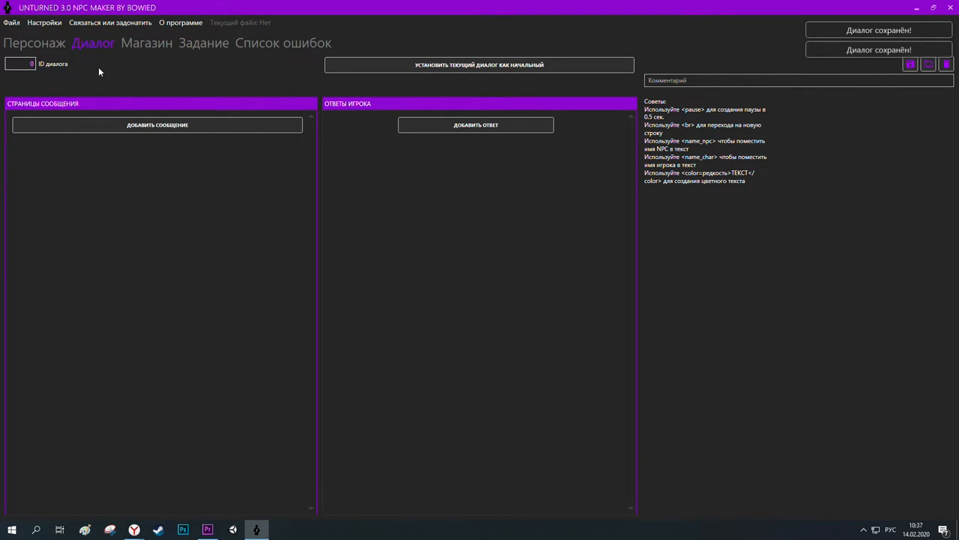
pyautogui.write('8888')
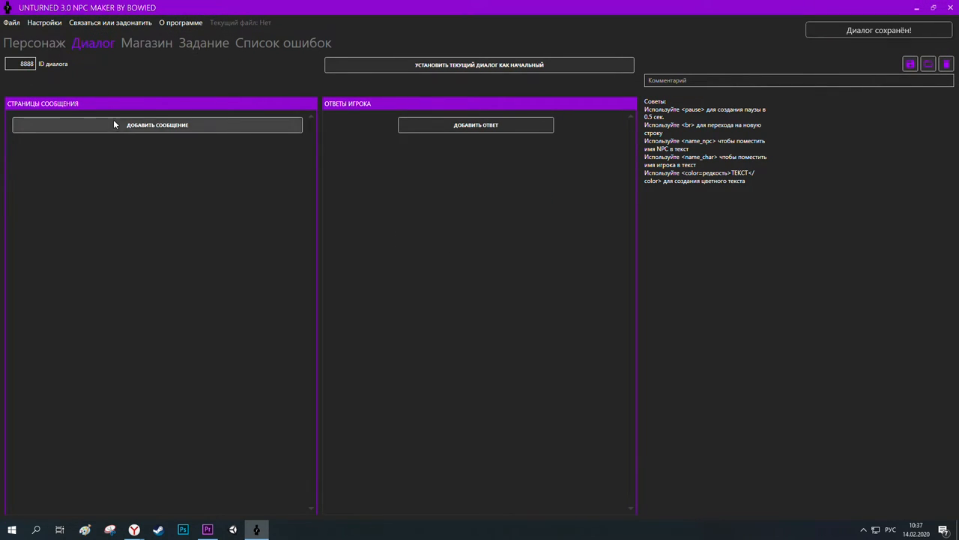
# - Add a message to dialogue 8888 with a page reading "Спасибо за покупку!"
pyautogui.click(113, 125)
pyautogui.click(140, 132)
pyautogui.write('Спасибо за покуп')
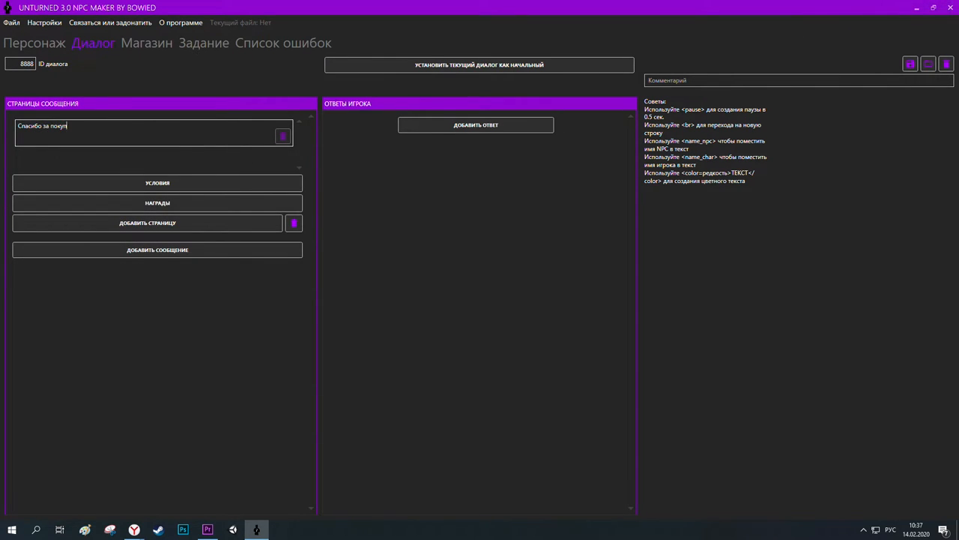
pyautogui.write('ку!')
# - Add the player reply "Не за что." to the dialogue and save it
pyautogui.click(476, 124)
pyautogui.click(436, 141)
pyautogui.write('Не за что.')
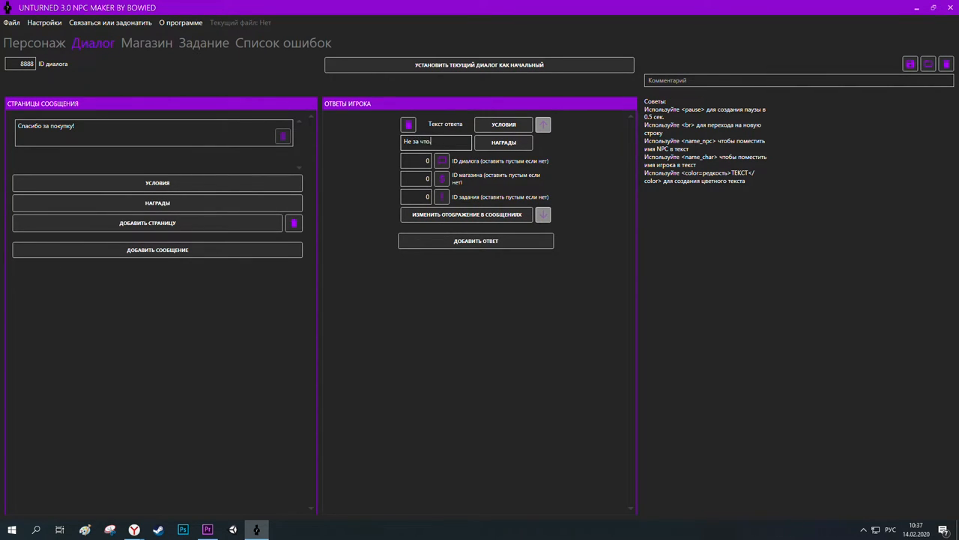
pyautogui.click(914, 69)
# - Change the ID of the "Всё хорошо!" dialogue to 8886 and of the "Спасибо за покупку!" dialogue to 8887, saving each
pyautogui.click(928, 66)
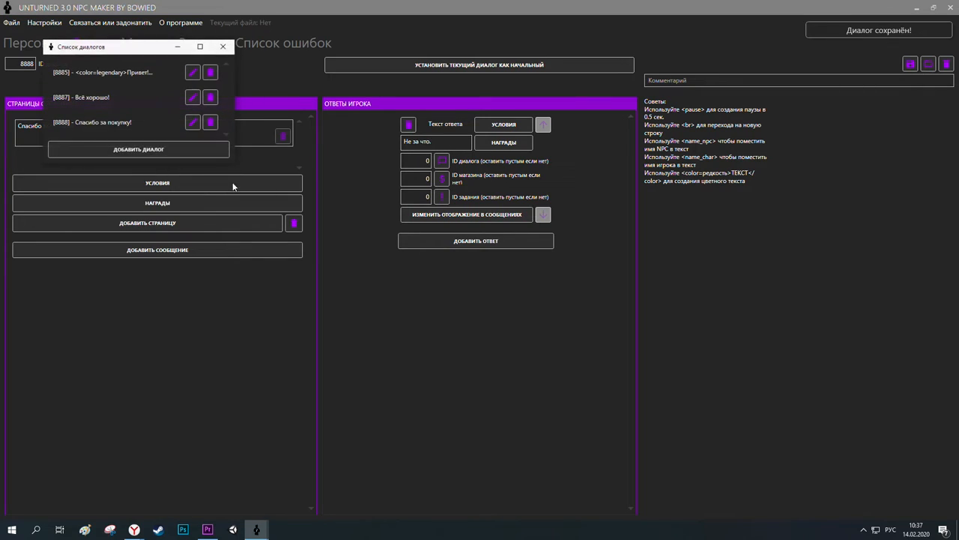
pyautogui.click(192, 98)
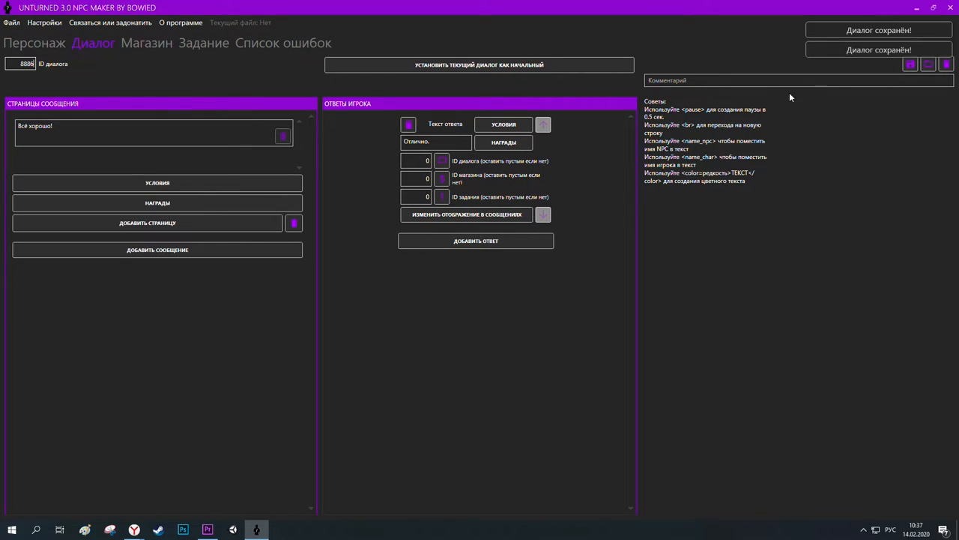
pyautogui.click(929, 64)
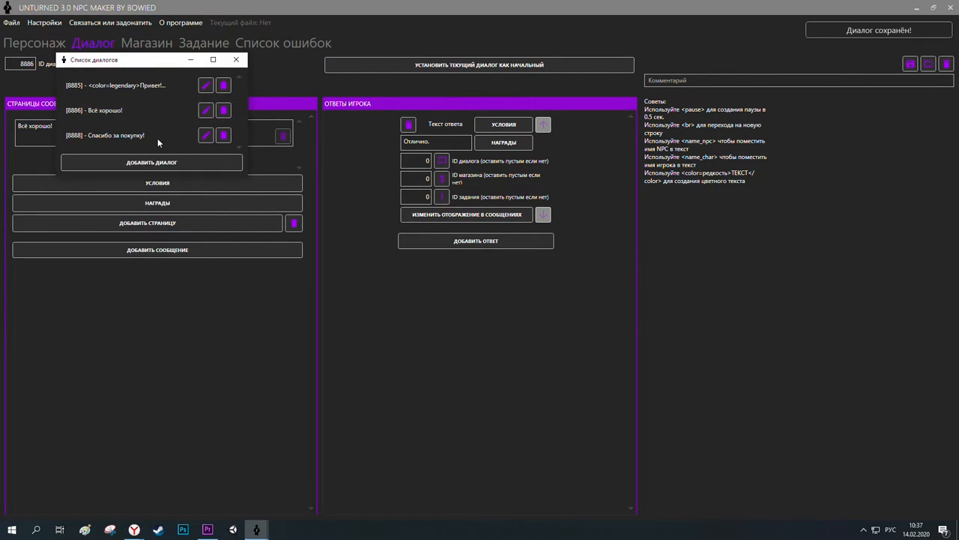
pyautogui.click(206, 135)
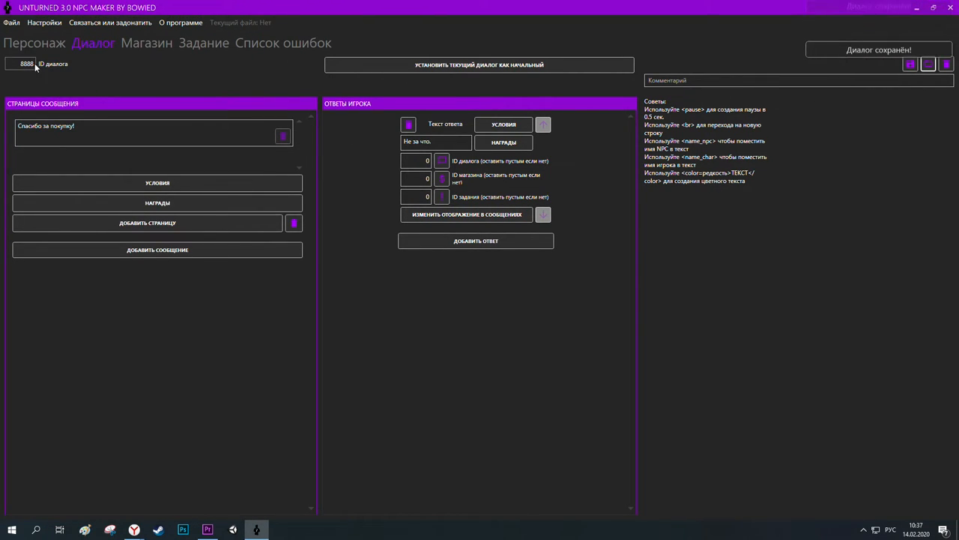
pyautogui.press('BackSpace')
pyautogui.write('7')
pyautogui.click(909, 64)
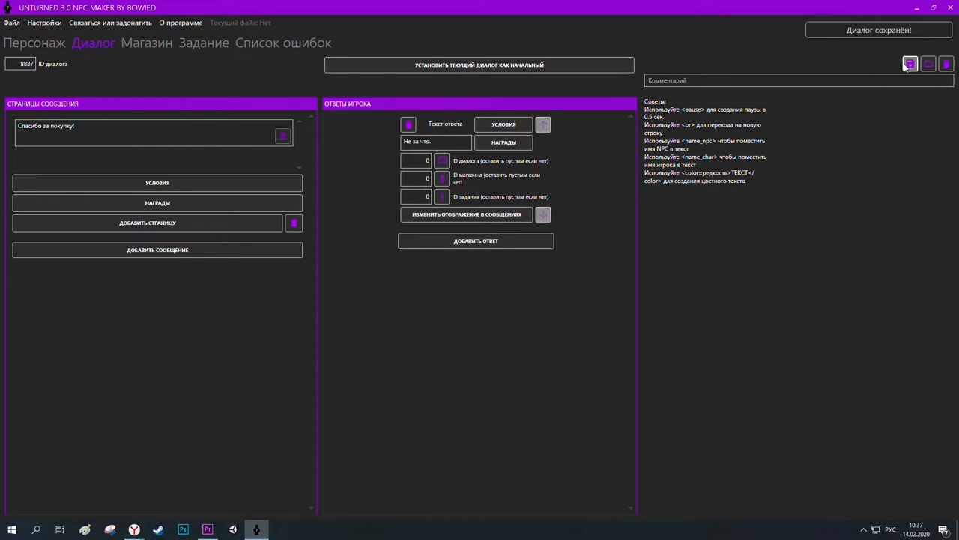
# - Add a new dialogue with ID 8888 and give it a message page reading "Да. Принеси попить."
pyautogui.click(929, 65)
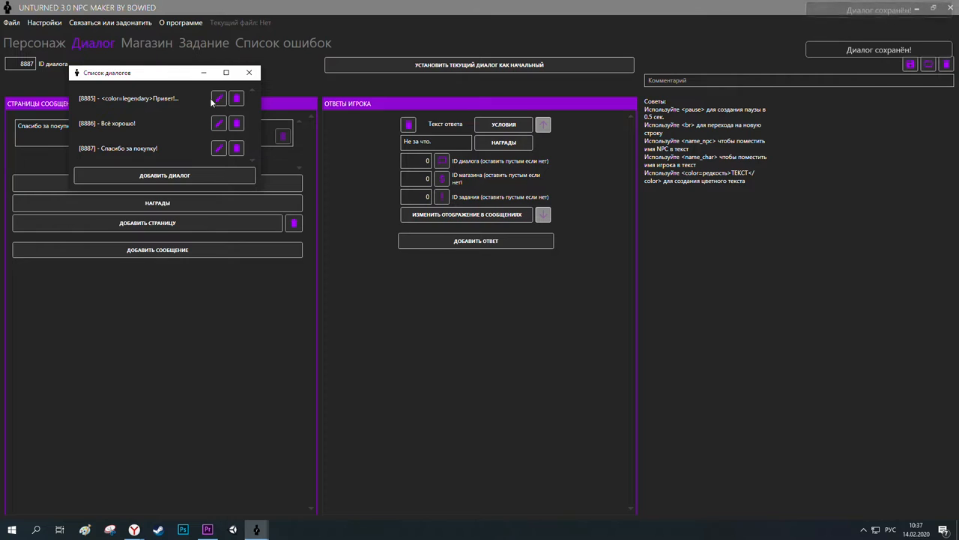
pyautogui.click(166, 175)
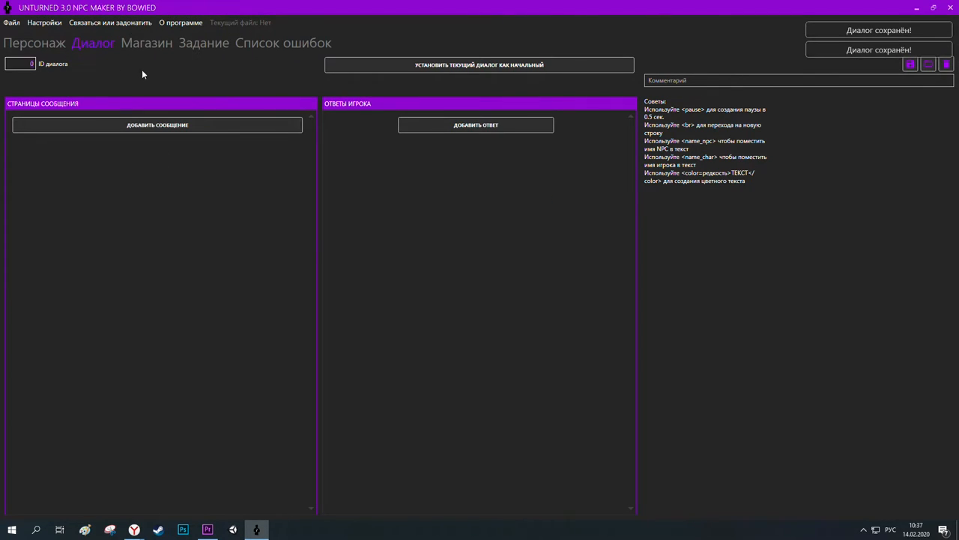
pyautogui.write('8888')
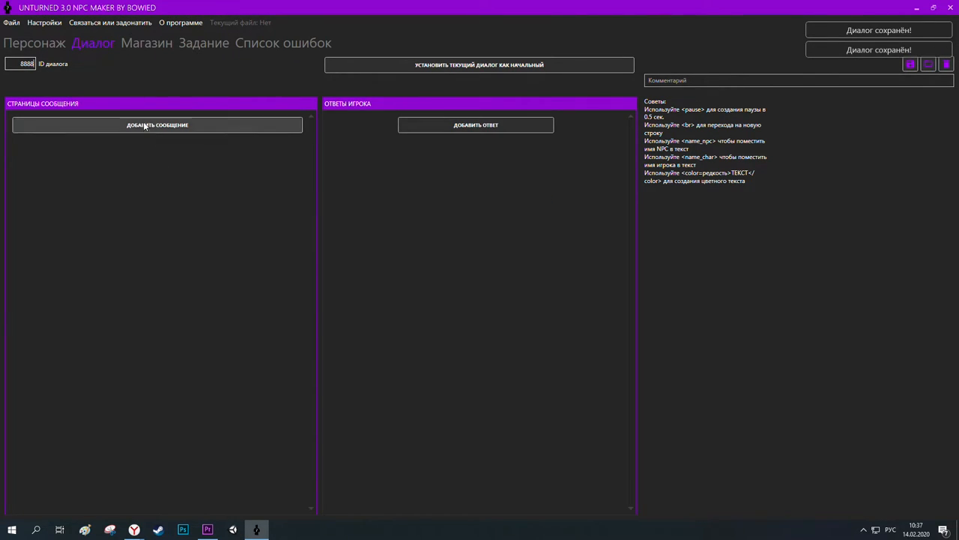
pyautogui.click(145, 125)
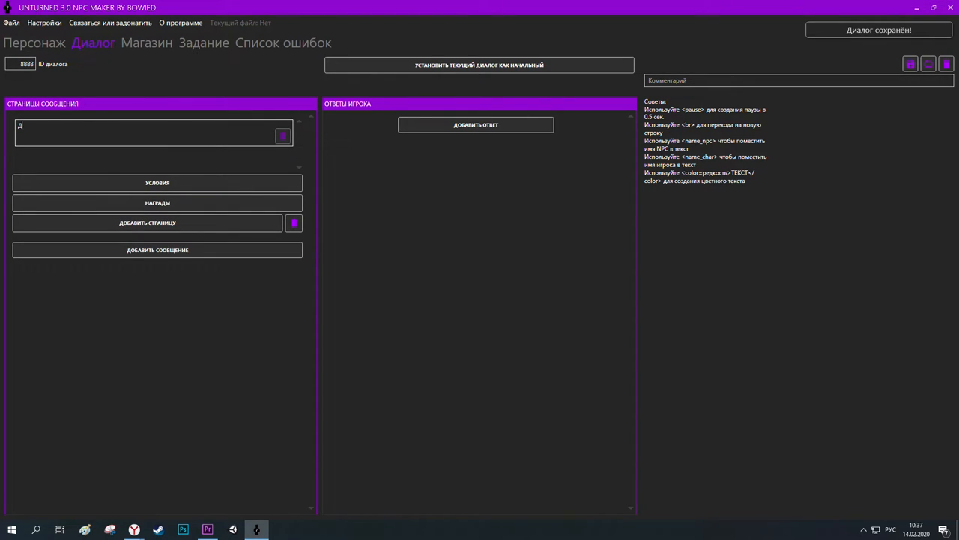
pyautogui.write('Да. Принеси попить.')
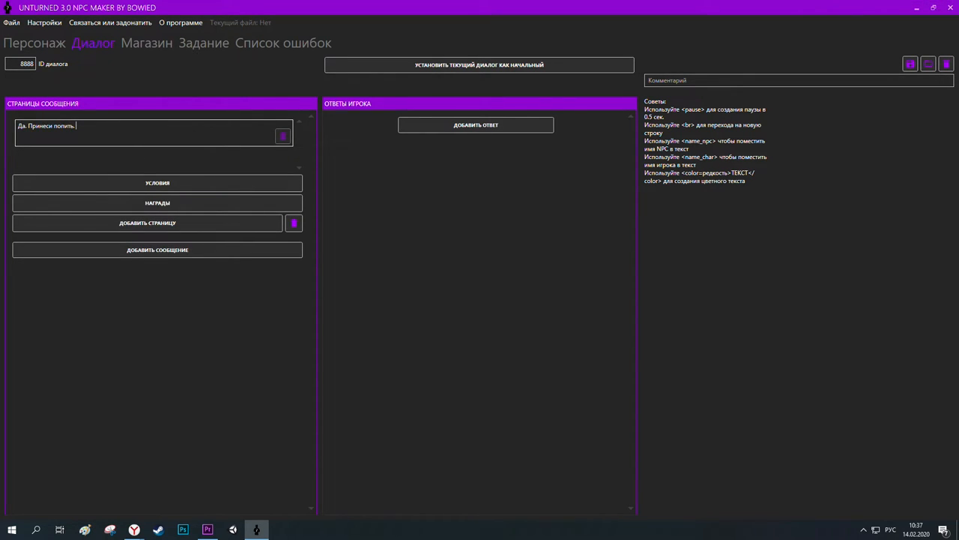
# - Add the player reply "Хорошо." to dialogue 8888, append "Очень нужно." to the message page and save the dialogue
pyautogui.click(435, 125)
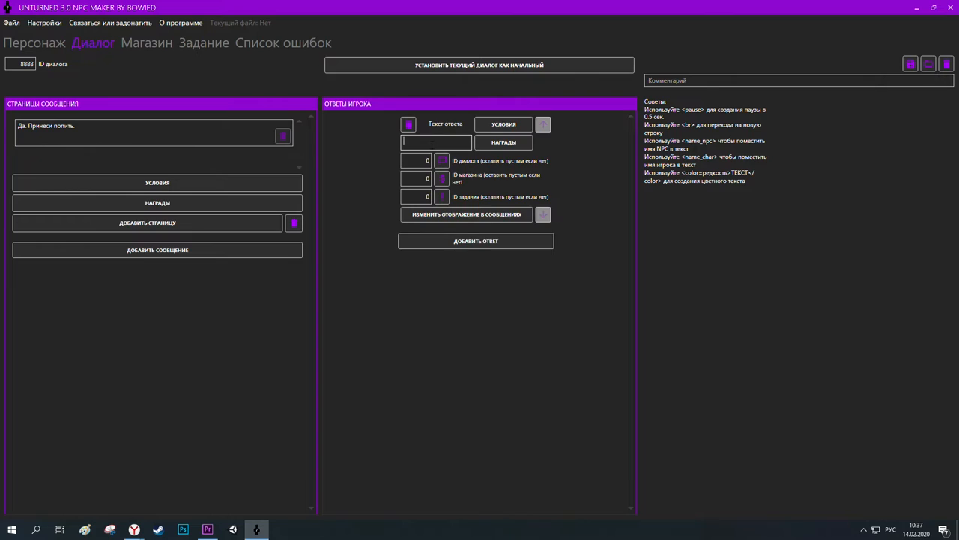
pyautogui.write('Хорошо.')
pyautogui.click(135, 129)
pyautogui.write('Очень нужно.')
pyautogui.click(910, 64)
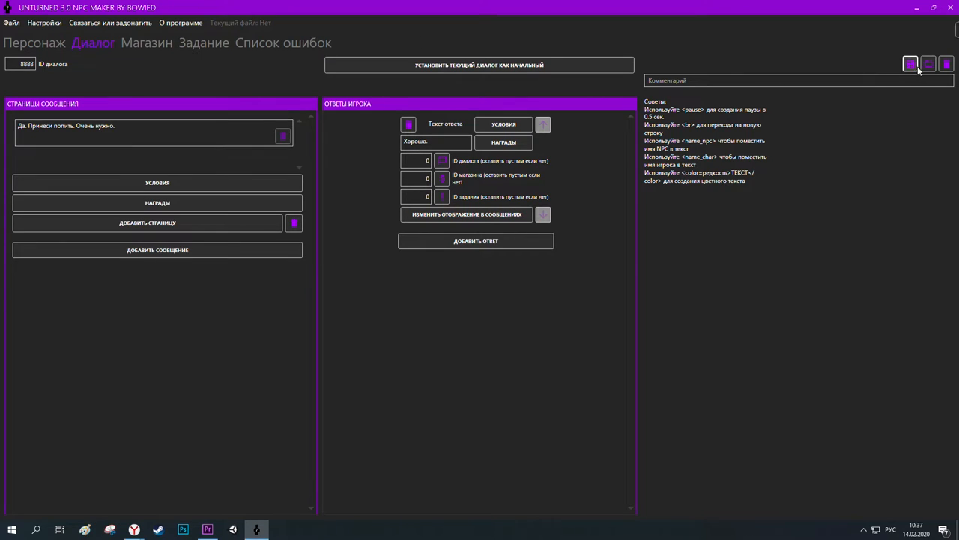
# - Open dialogue 8885 from the dialogue list, set its comment to "Главный диалог" and save it
pyautogui.click(929, 64)
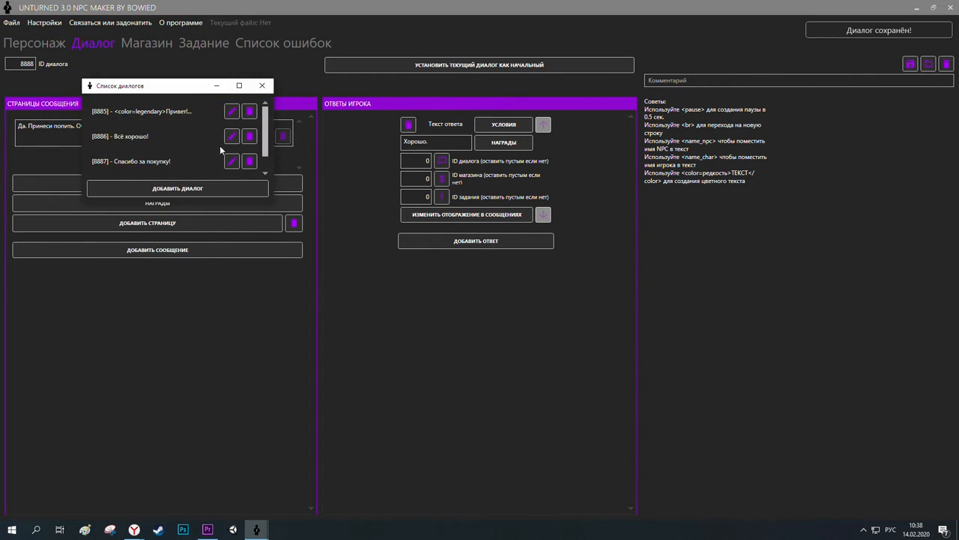
pyautogui.click(231, 111)
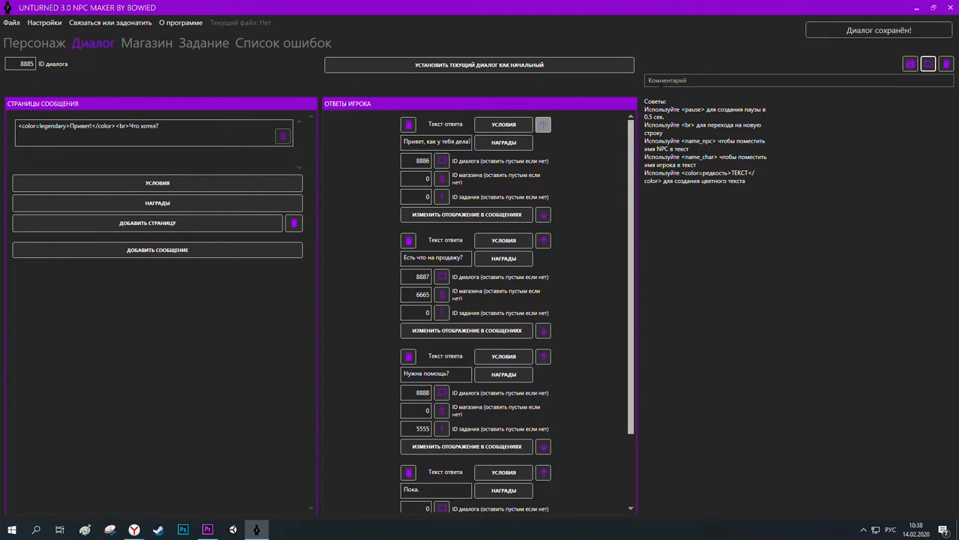
pyautogui.click(700, 80)
pyautogui.write('Главный диалог')
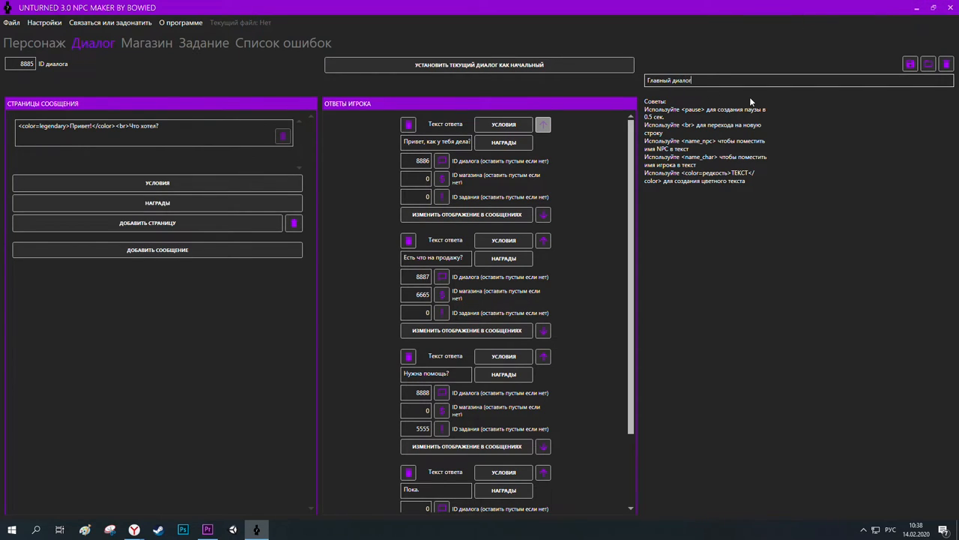
pyautogui.click(910, 64)
# - Check the dialogue list and review the player replies of dialogue 8885 with their linked dialogue, shop and quest IDs
pyautogui.click(928, 65)
pyautogui.scroll(-1, 195, 142)
pyautogui.scroll(1, 196, 140)
pyautogui.click(275, 98)
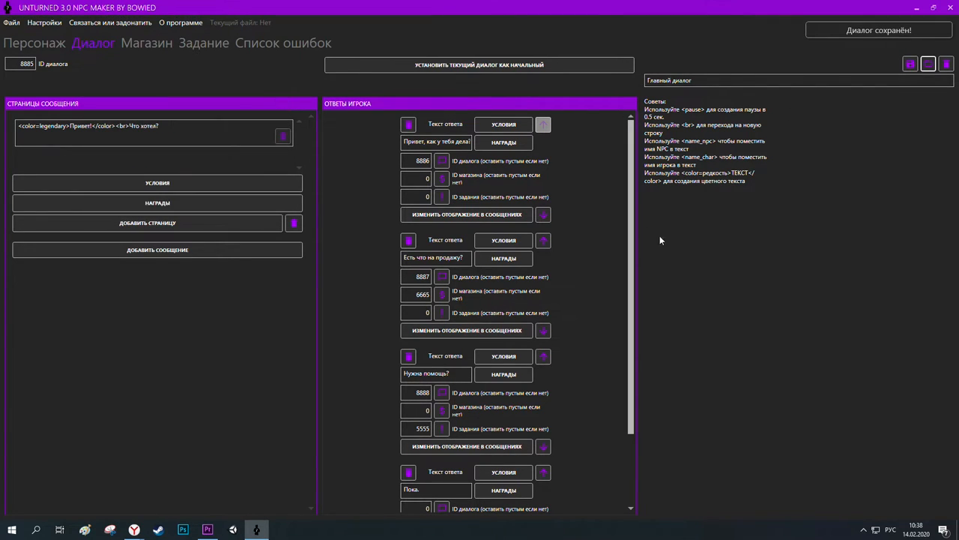
pyautogui.scroll(-3, 522, 264)
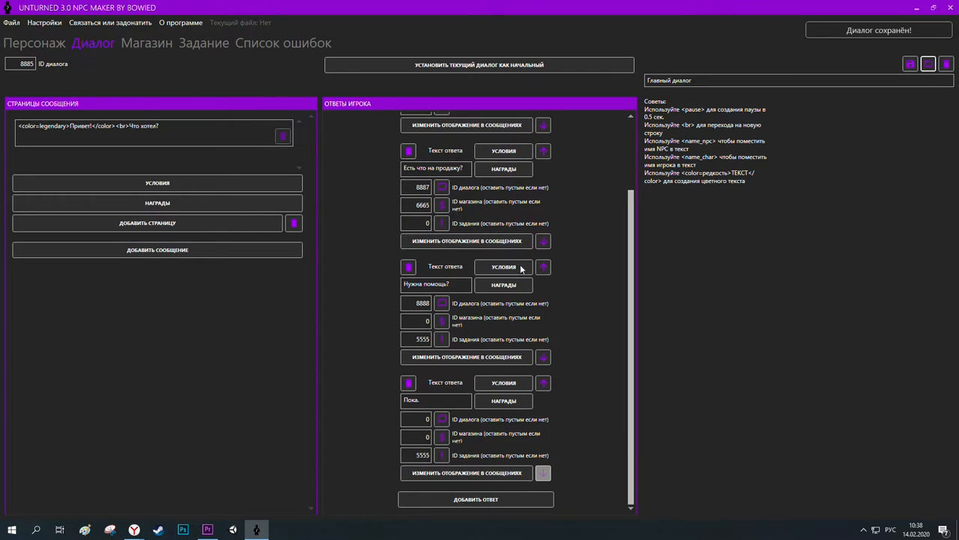
pyautogui.scroll(3, 452, 358)
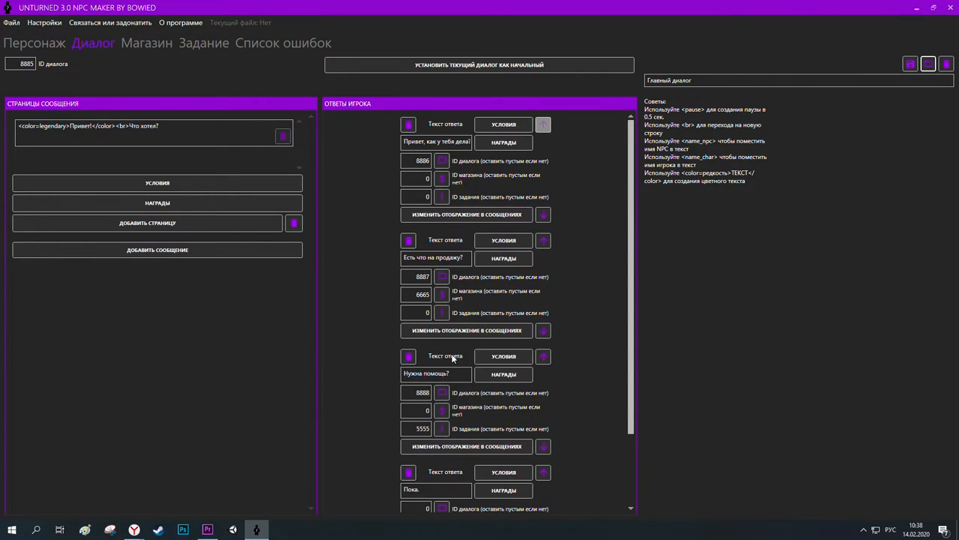
pyautogui.scroll(-3, 445, 353)
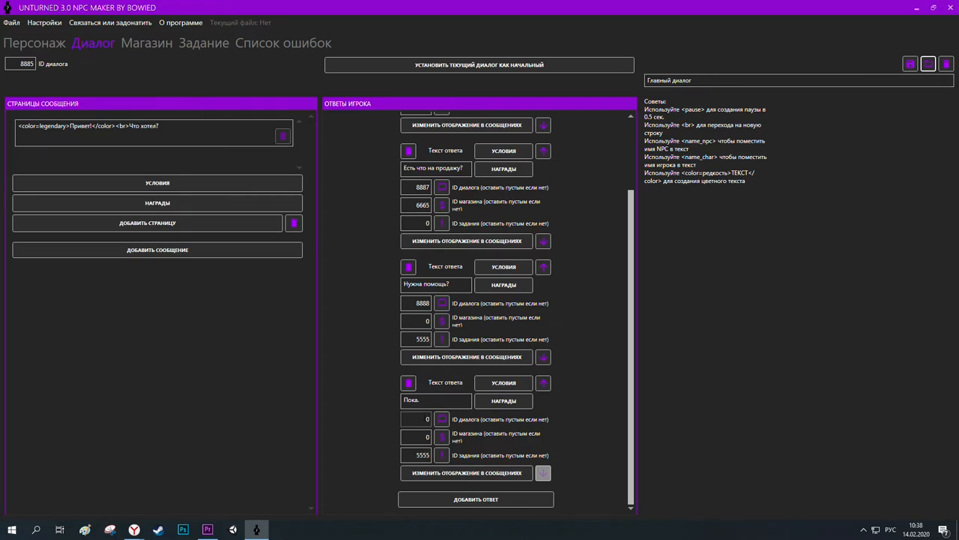
pyautogui.scroll(1, 432, 401)
pyautogui.scroll(1, 431, 401)
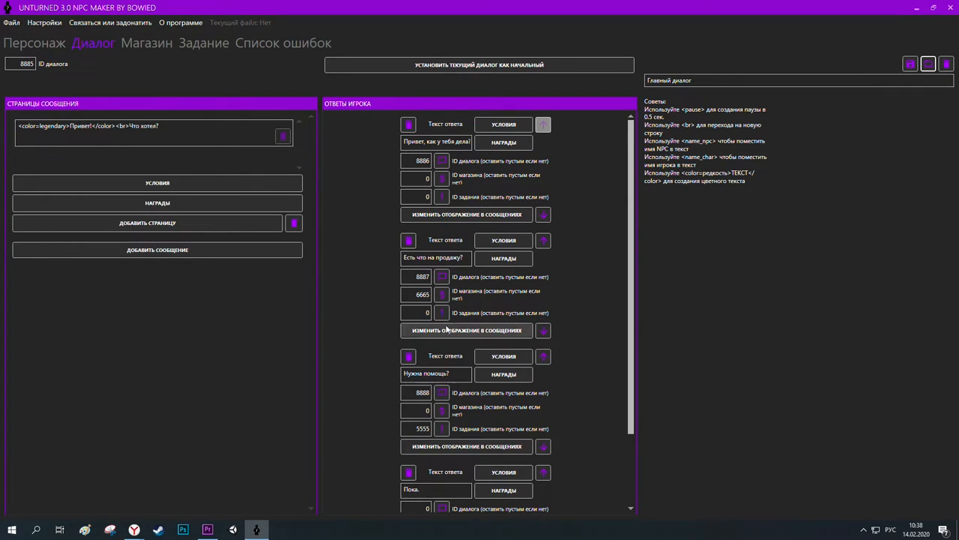
pyautogui.scroll(-1, 447, 289)
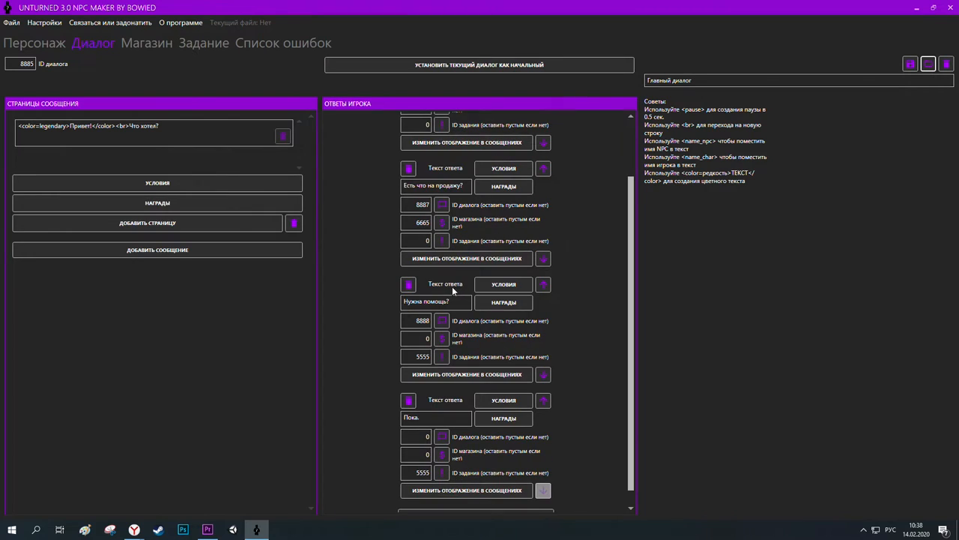
pyautogui.scroll(-1, 458, 307)
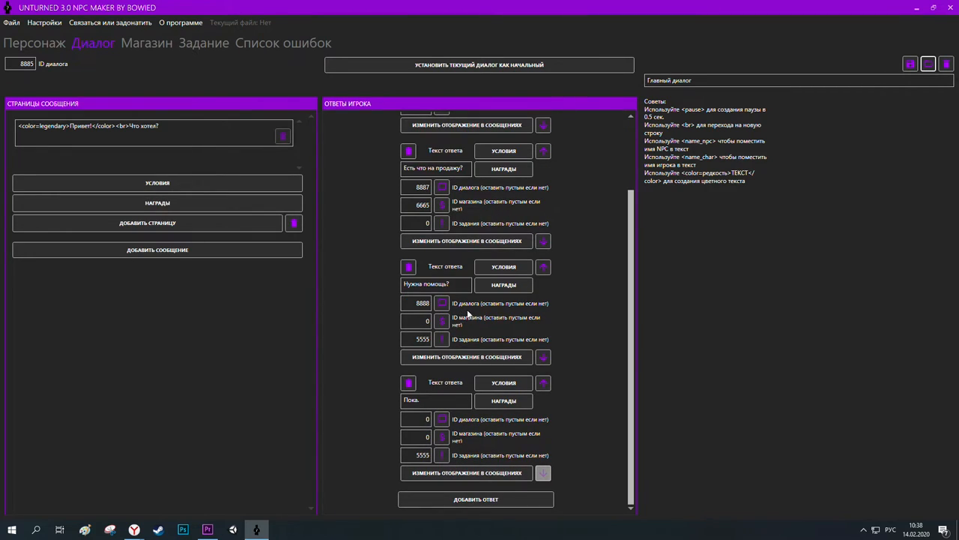
# - Add a "Задание" condition to the reply "Нужна помощь?" with quest ID 5555, status "Не взят" and logic "=="
pyautogui.click(510, 268)
pyautogui.click(170, 210)
pyautogui.click(165, 159)
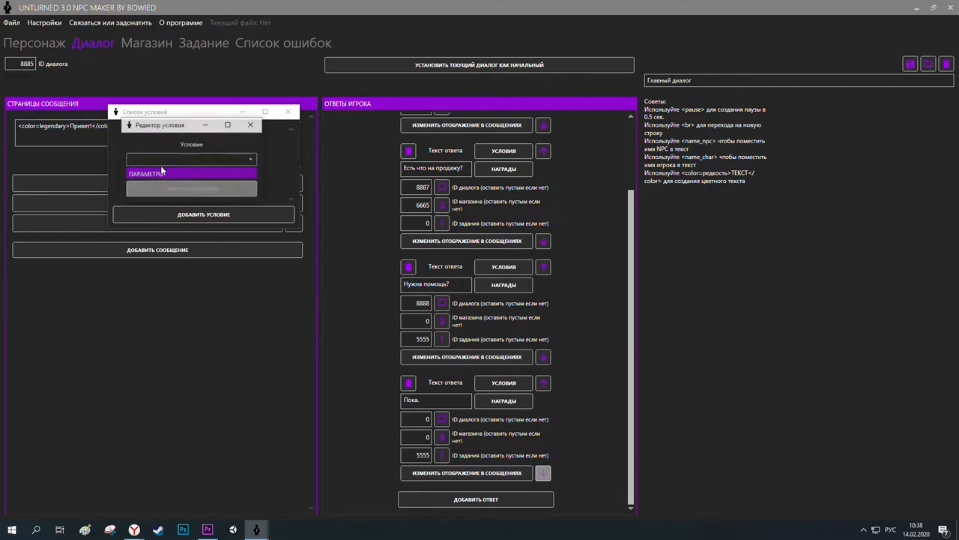
pyautogui.scroll(-2, 184, 315)
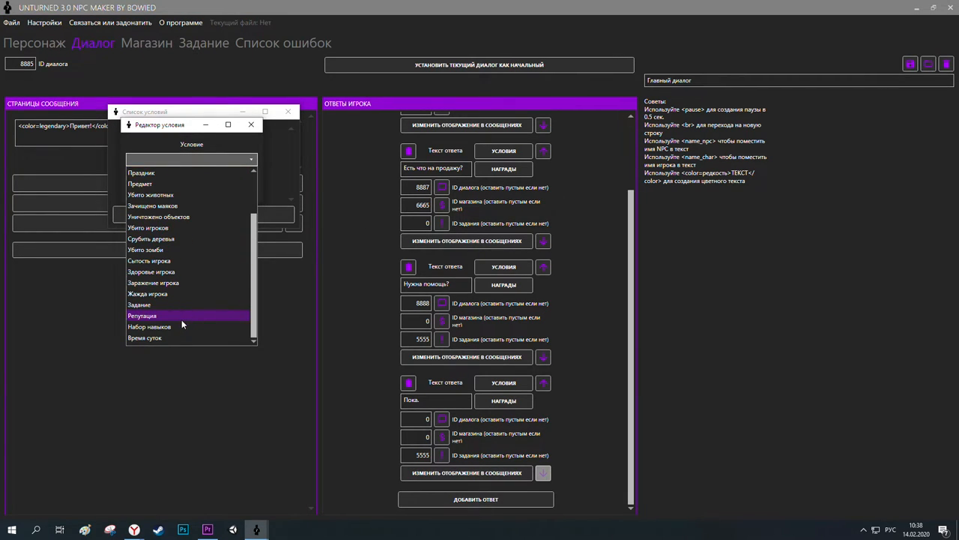
pyautogui.click(163, 305)
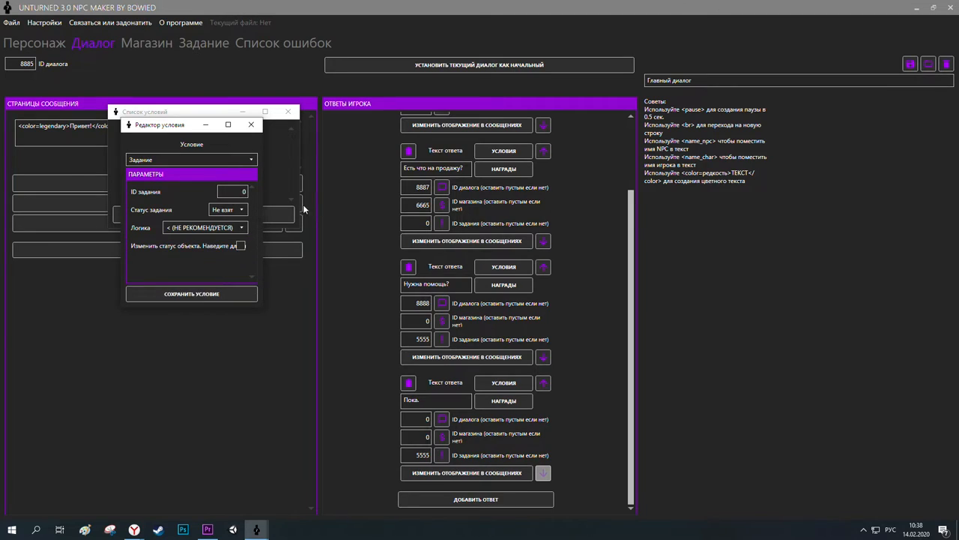
pyautogui.write('5555')
pyautogui.click(242, 211)
pyautogui.click(223, 216)
pyautogui.click(201, 227)
pyautogui.click(193, 261)
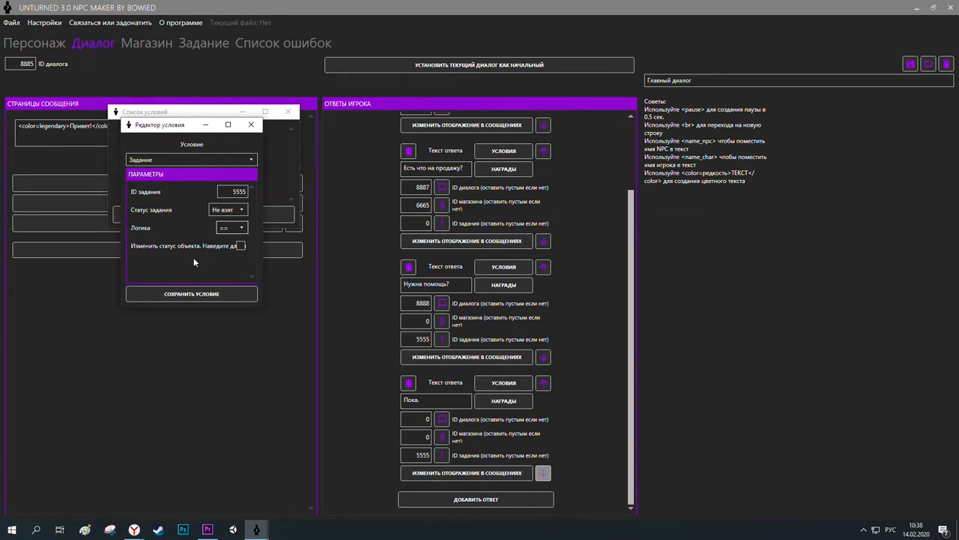
pyautogui.click(219, 291)
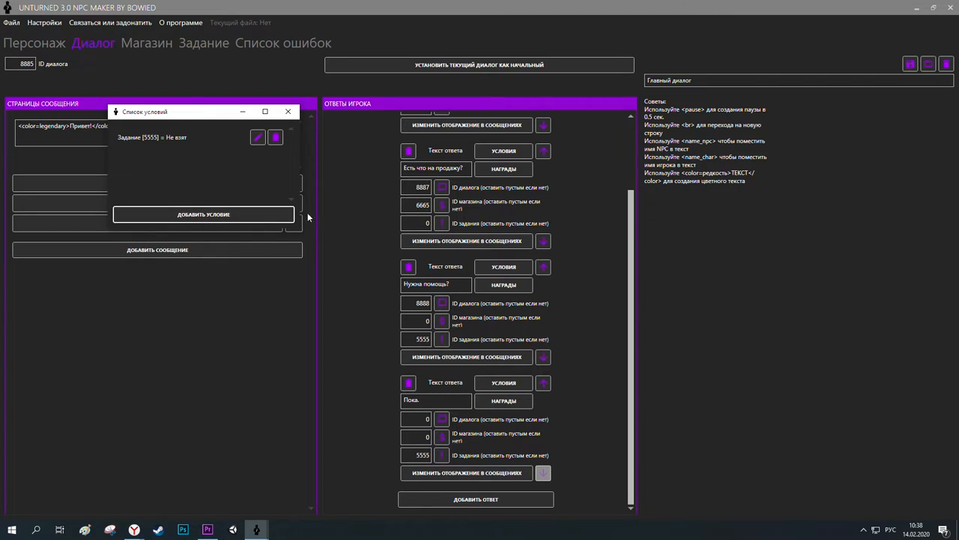
pyautogui.click(289, 113)
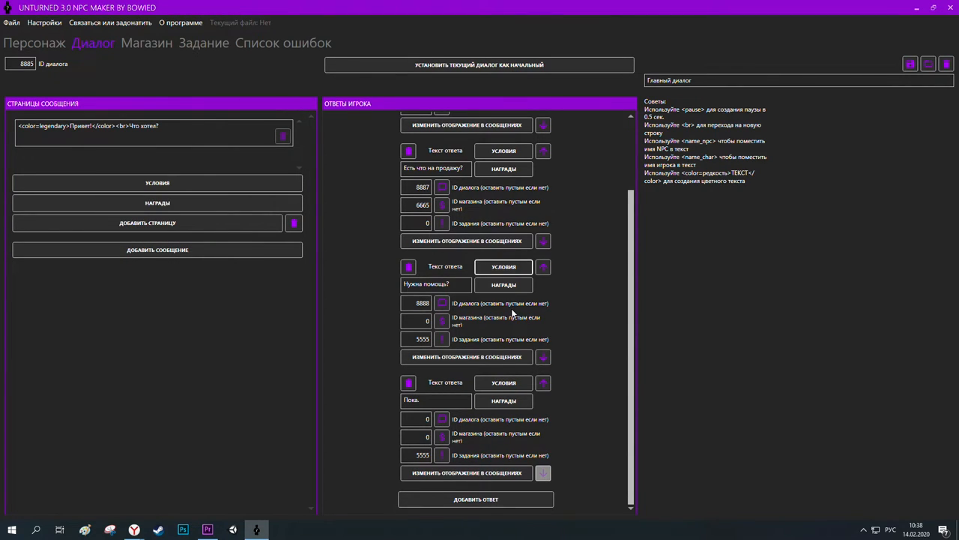
# - Add an "Добавить задание" reward with quest ID 5555 to the reply "Нужна помощь?" and save the dialogue
pyautogui.click(504, 284)
pyautogui.click(95, 60)
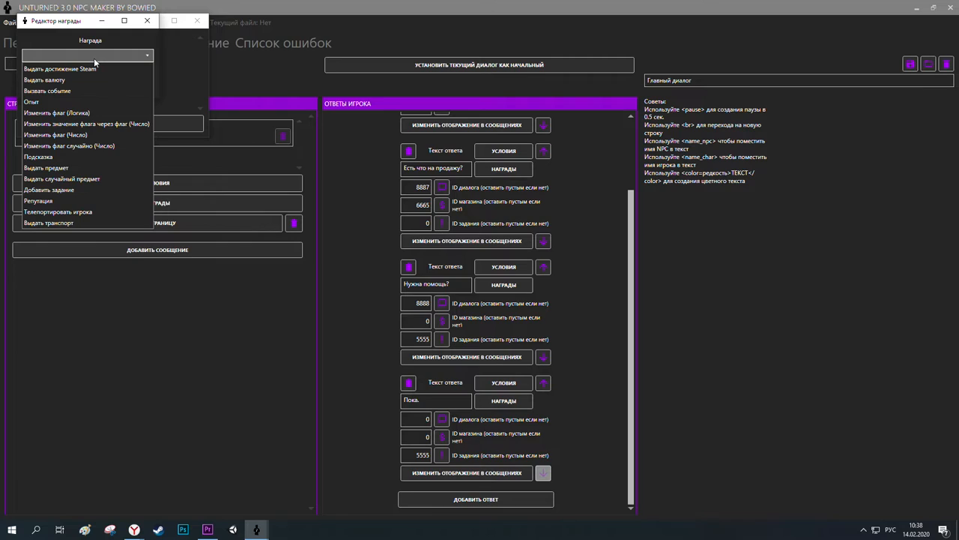
pyautogui.click(107, 189)
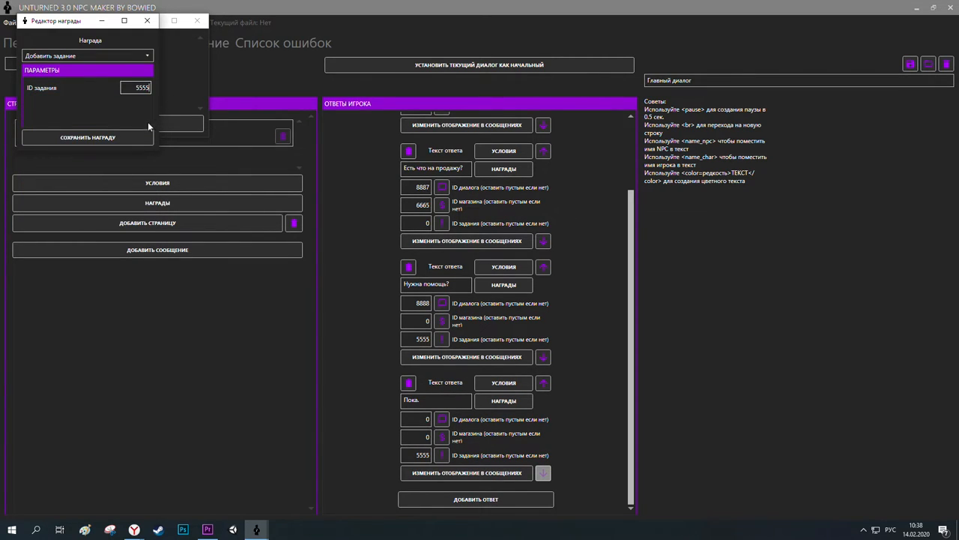
pyautogui.click(88, 137)
pyautogui.click(197, 21)
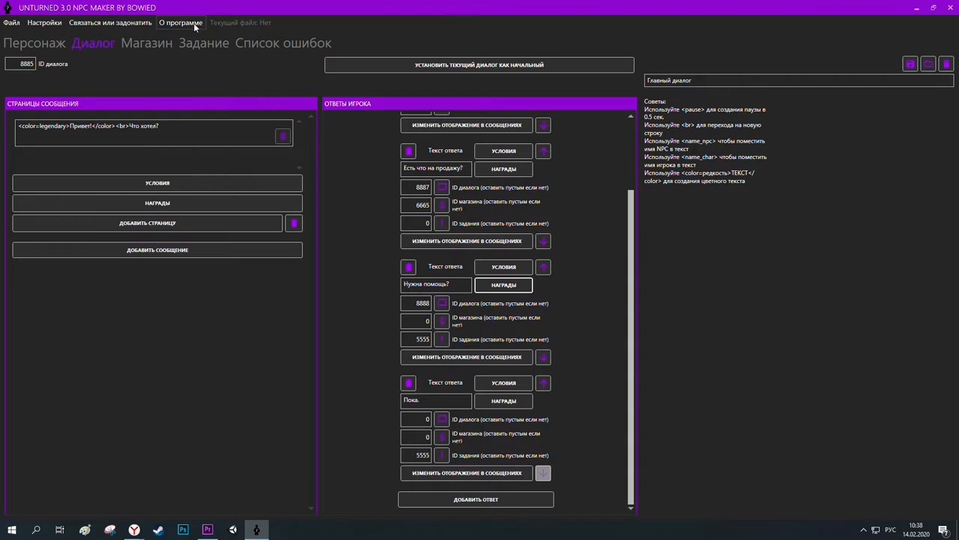
pyautogui.click(910, 64)
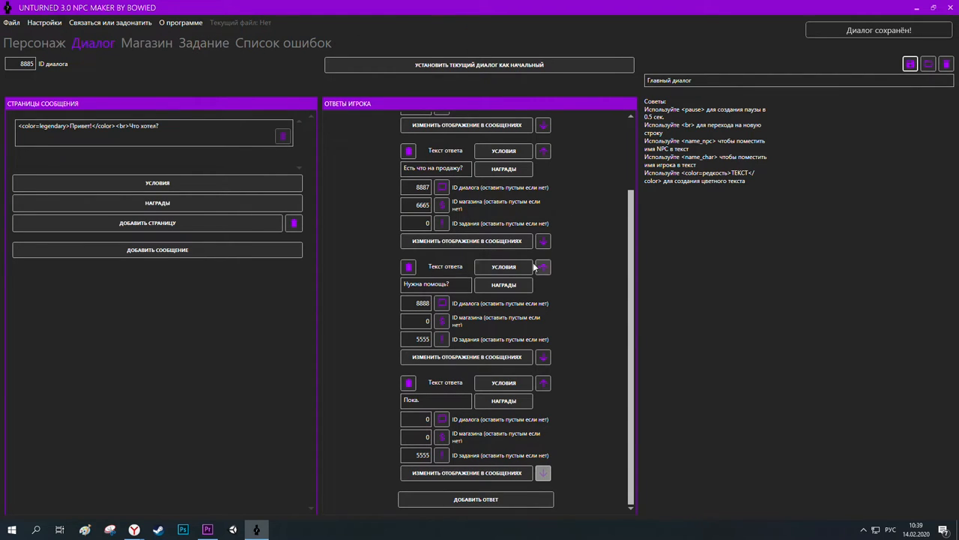
# - Add a "Флаг (Логика)" condition to the reply "Нужна помощь?" with flag ID 4445, flag value enabled and logic "==", and save the dialogue
pyautogui.click(504, 267)
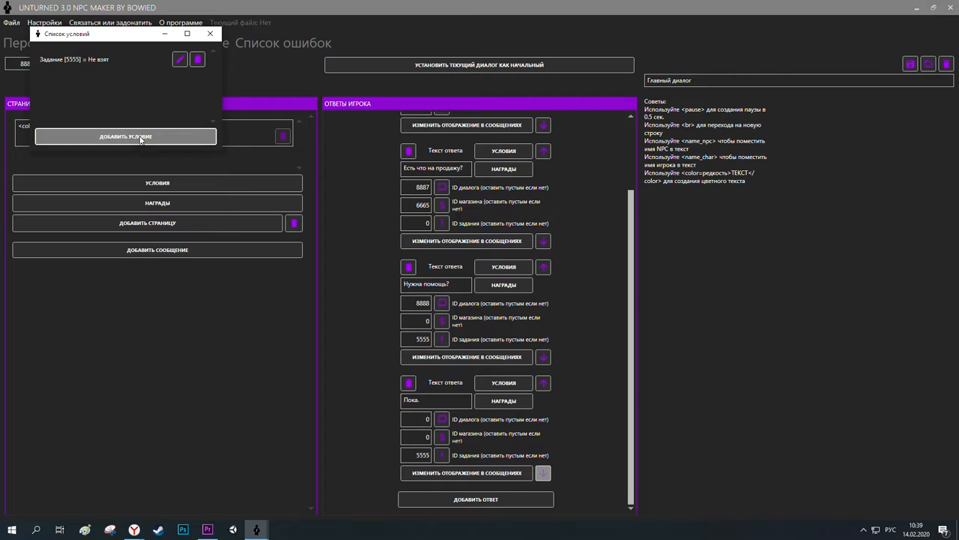
pyautogui.click(140, 137)
pyautogui.click(105, 128)
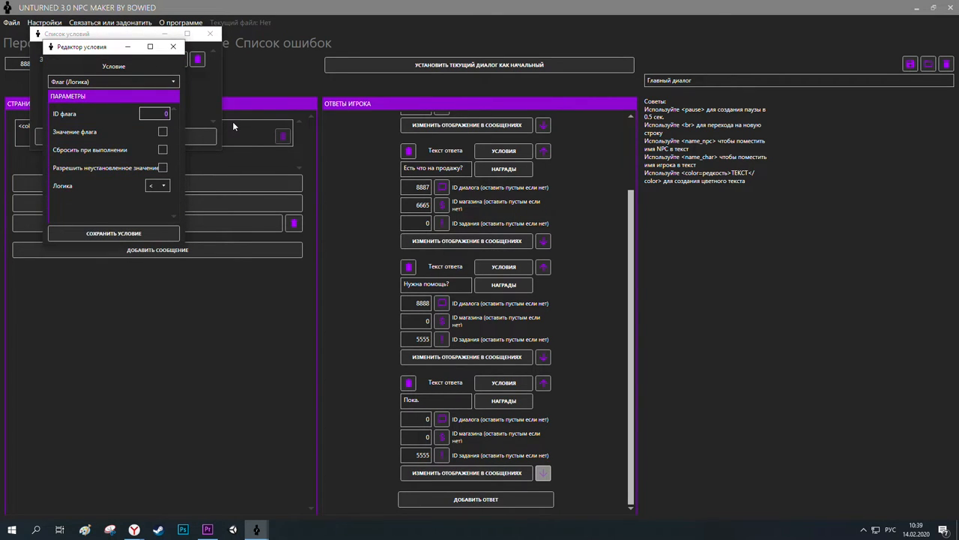
pyautogui.write('4445')
pyautogui.click(166, 135)
pyautogui.click(157, 186)
pyautogui.click(170, 222)
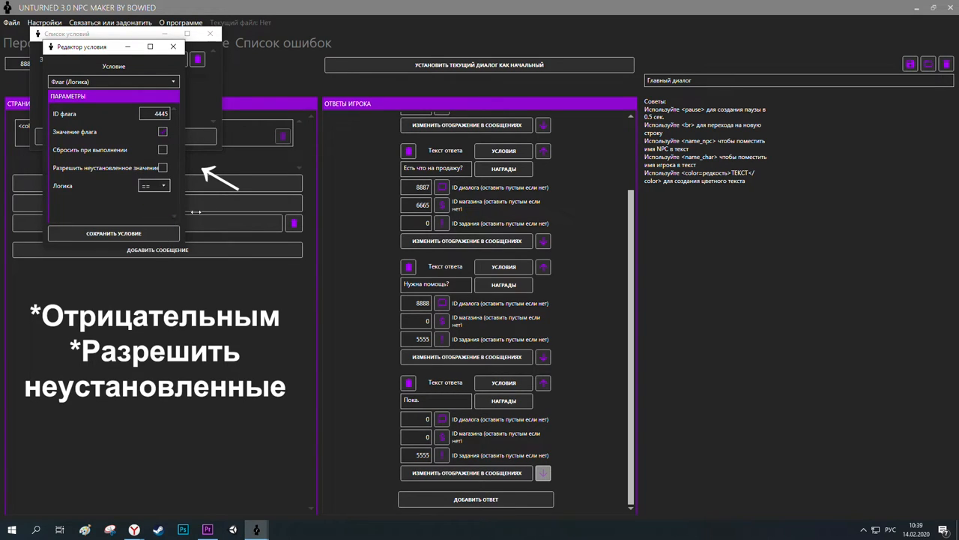
pyautogui.click(174, 234)
pyautogui.click(210, 34)
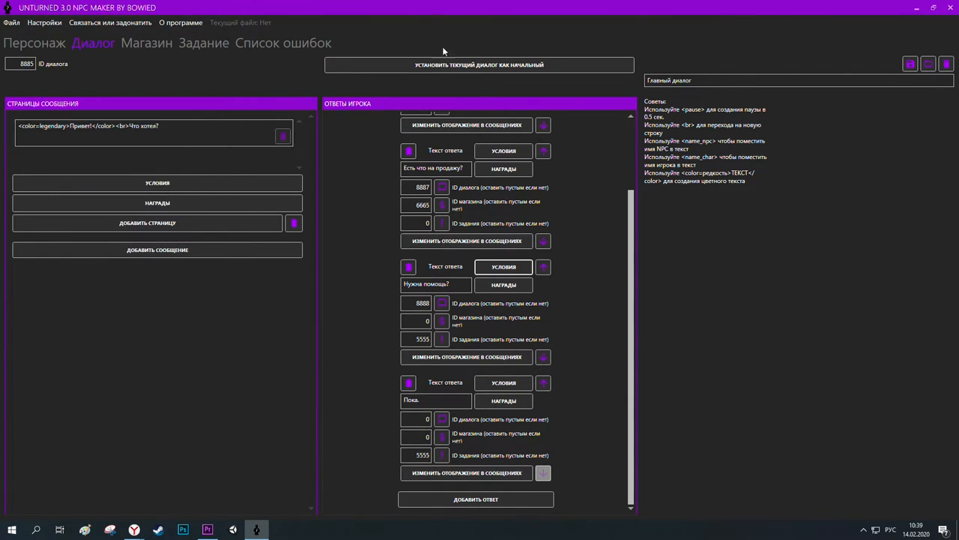
pyautogui.click(909, 65)
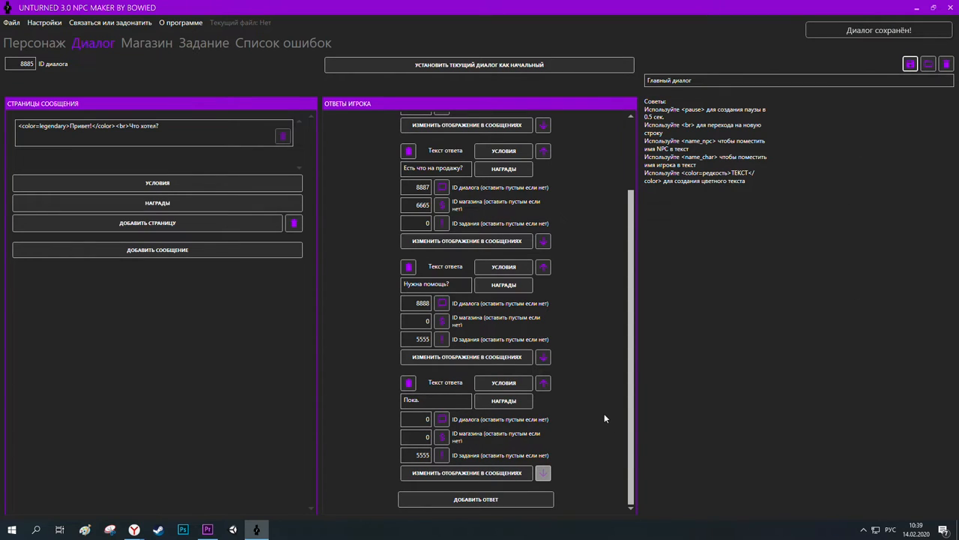
# - Add a player reply with the text "Я принес." and place it above the reply "Пока."
pyautogui.click(527, 501)
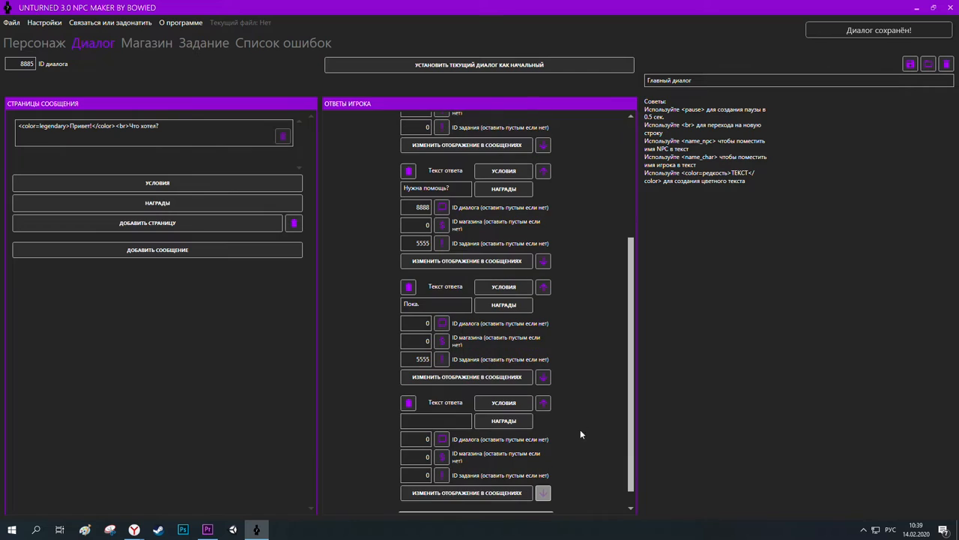
pyautogui.click(543, 403)
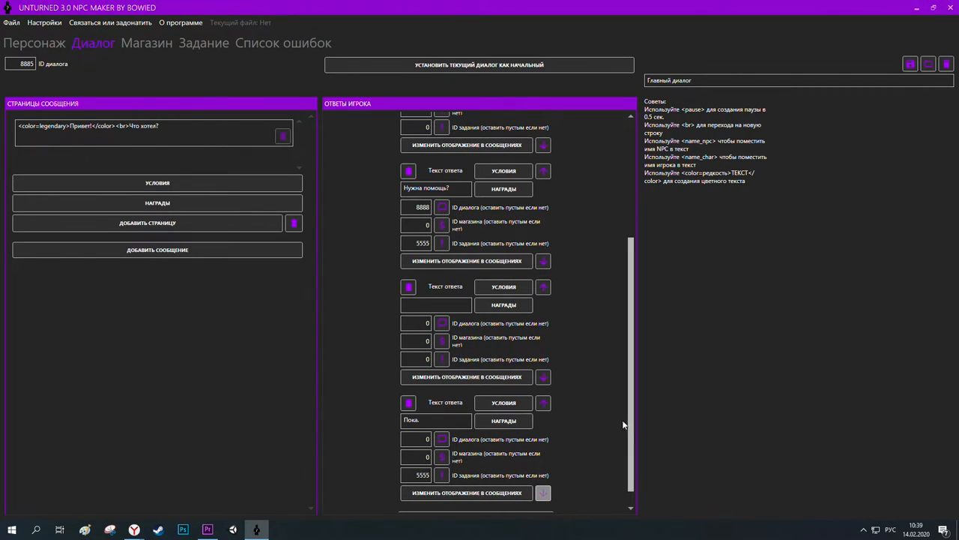
pyautogui.scroll(1, 549, 407)
pyautogui.click(453, 353)
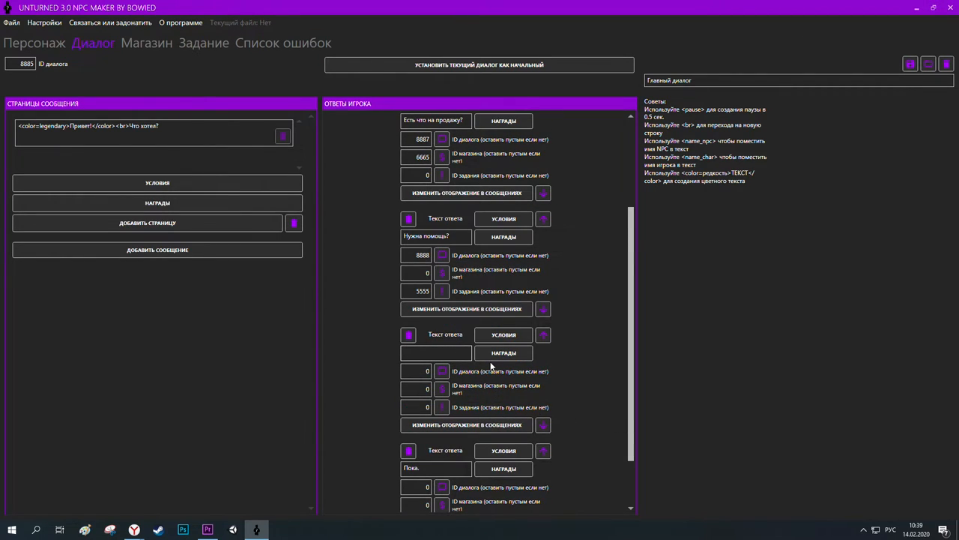
pyautogui.write('Я принес.')
# - Add a "Задание" condition to the reply "Я принес." with quest ID 5555, status "Готов к сдаче", logic "==" and the object status change enabled
pyautogui.click(504, 334)
pyautogui.click(152, 163)
pyautogui.click(139, 107)
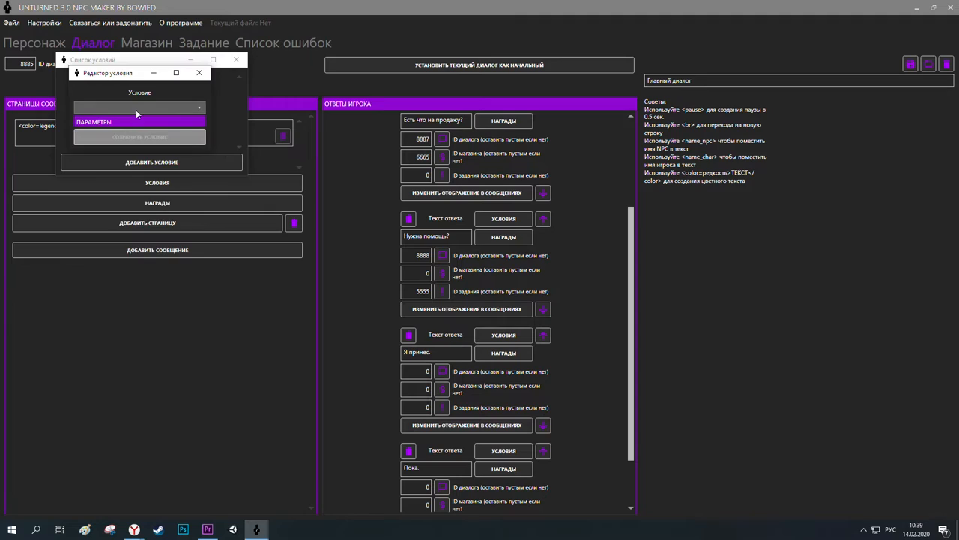
pyautogui.scroll(-2, 130, 252)
pyautogui.click(128, 254)
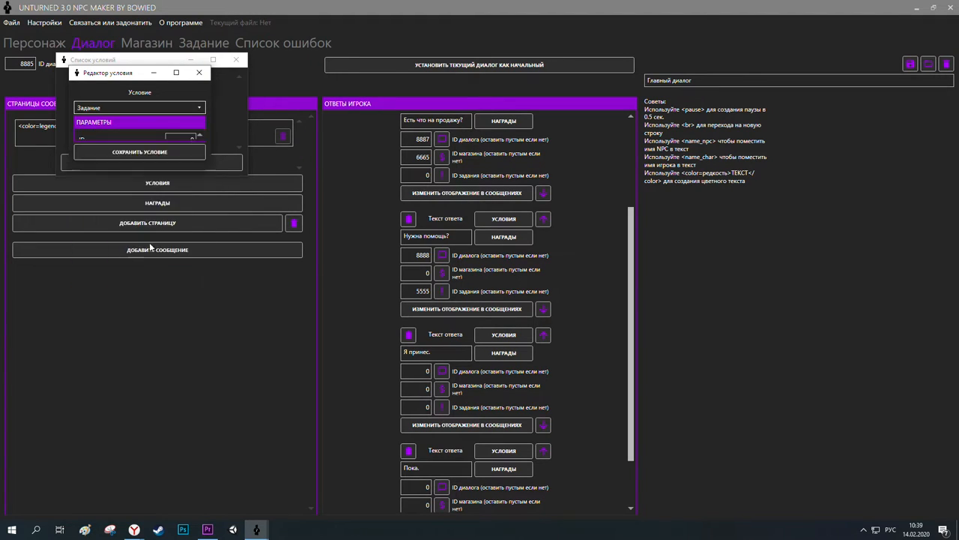
pyautogui.click(186, 159)
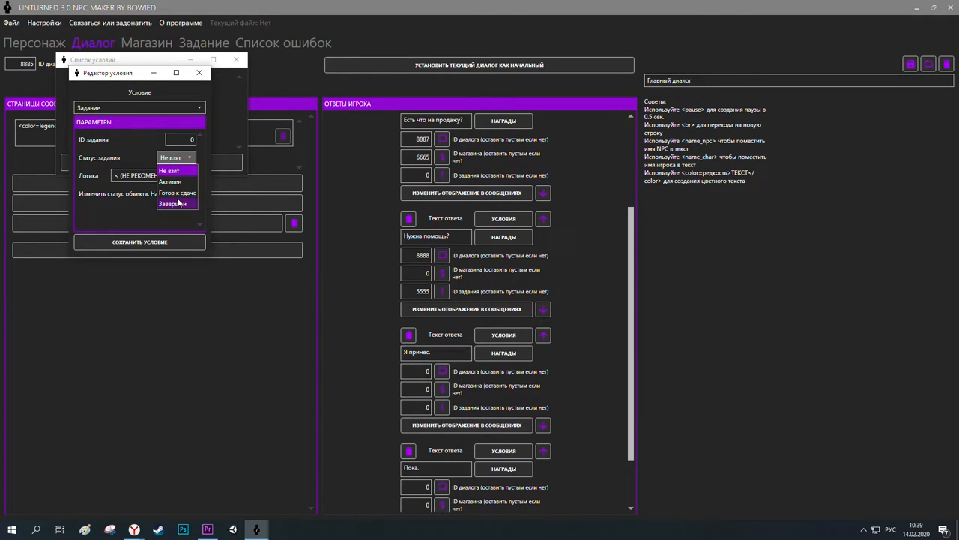
pyautogui.click(178, 194)
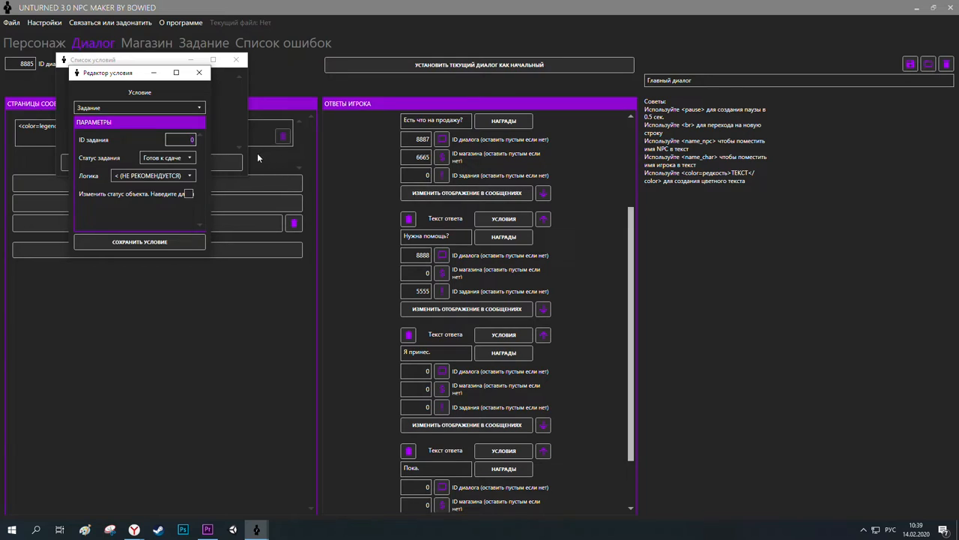
pyautogui.write('5555')
pyautogui.click(144, 177)
pyautogui.click(152, 205)
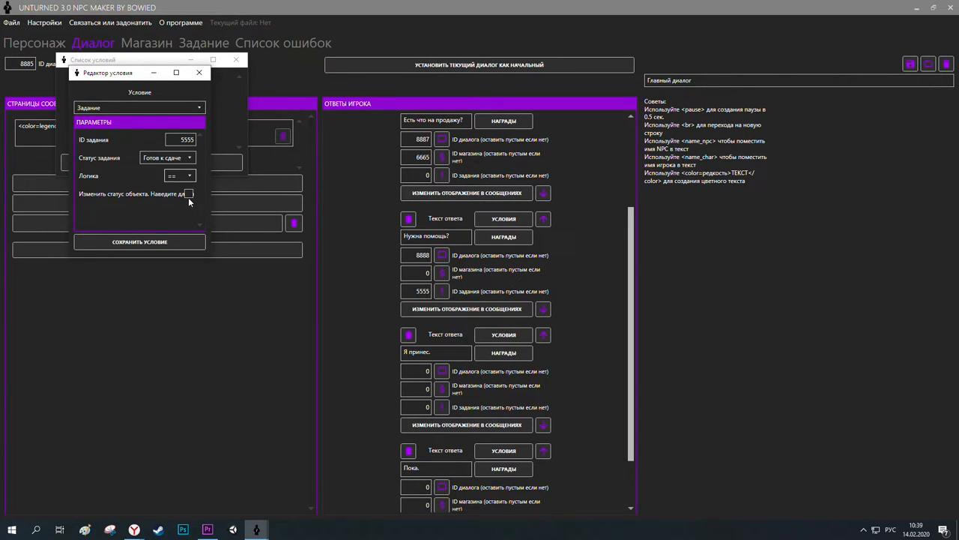
pyautogui.click(188, 195)
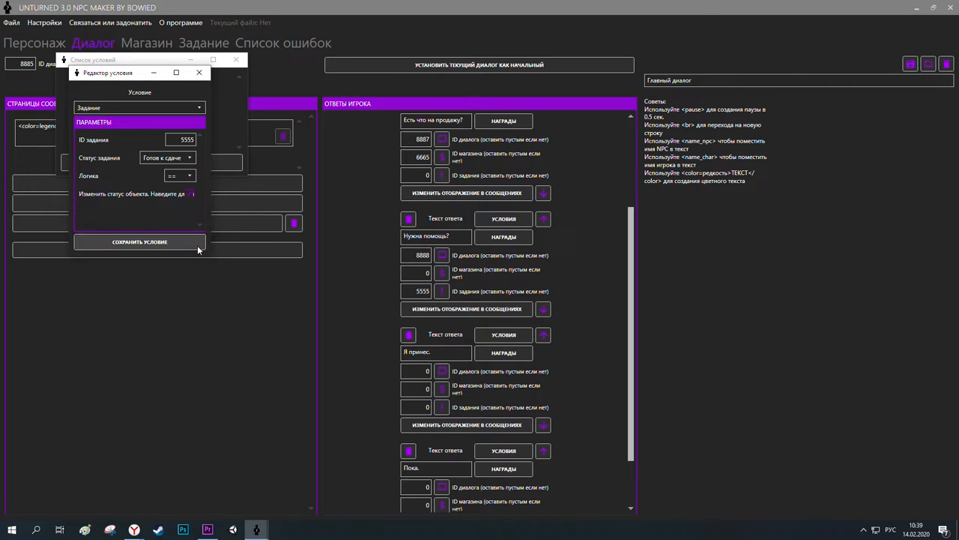
pyautogui.click(197, 248)
pyautogui.click(237, 60)
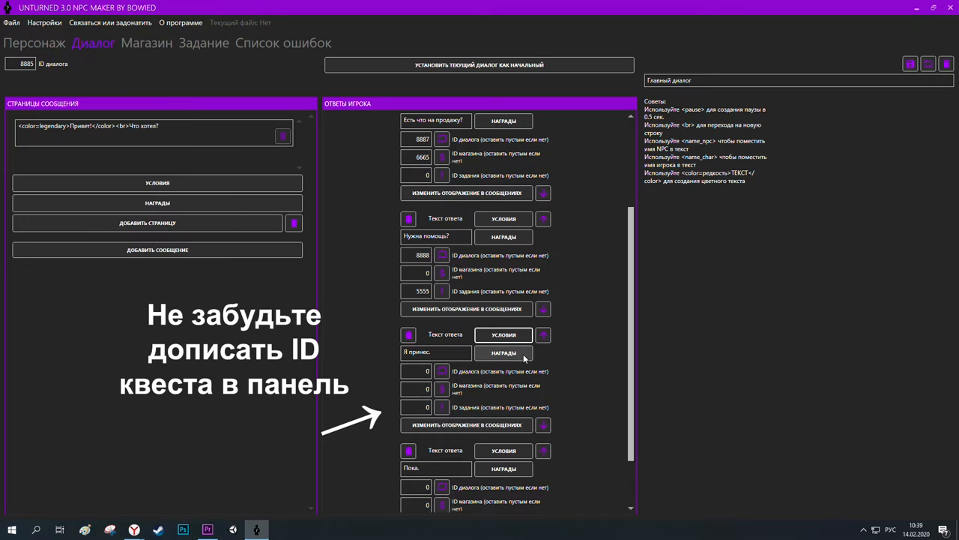
# - Add an "Изменить флаг (Логика)" reward to the reply "Я принес." with flag ID 4445 and the new value enabled
pyautogui.click(514, 355)
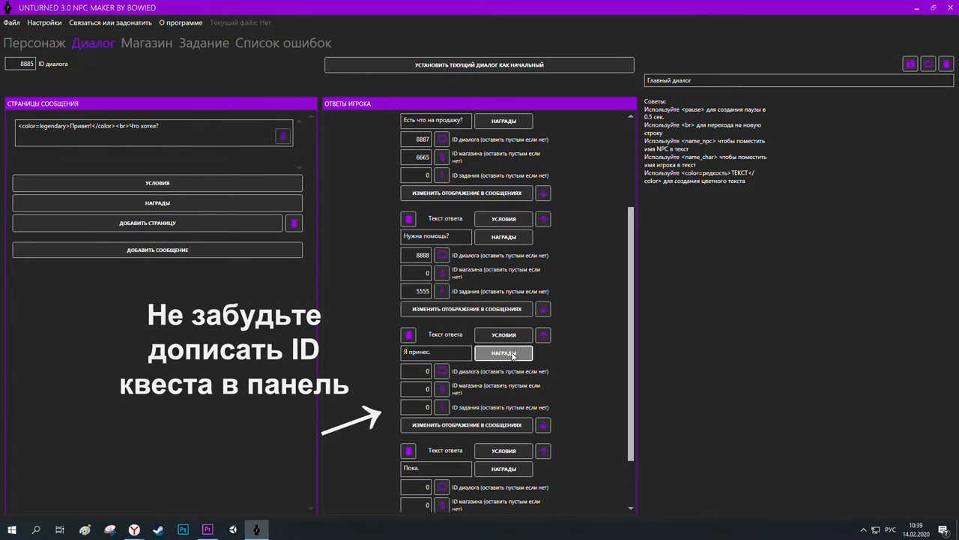
pyautogui.click(174, 189)
pyautogui.click(155, 134)
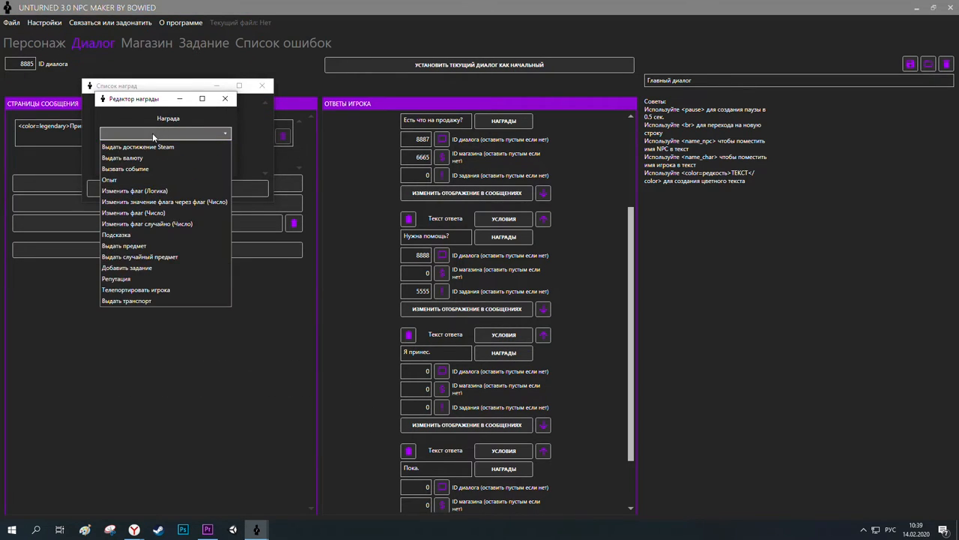
pyautogui.click(153, 192)
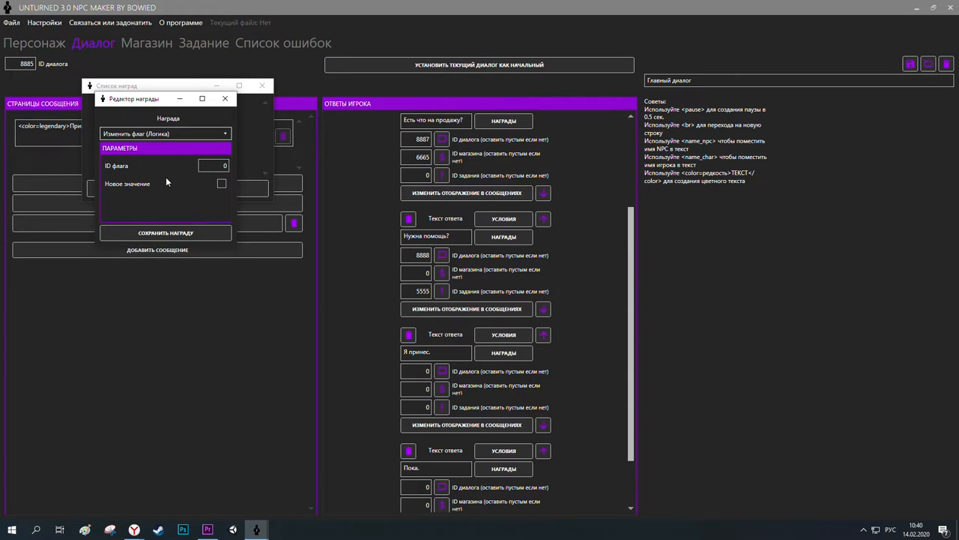
pyautogui.click(213, 166)
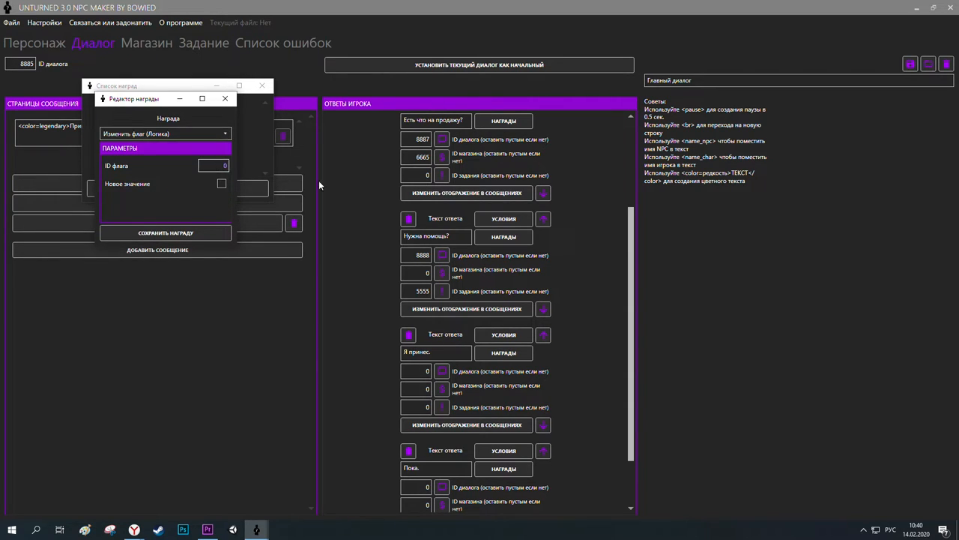
pyautogui.write('4445')
pyautogui.click(221, 184)
pyautogui.click(166, 232)
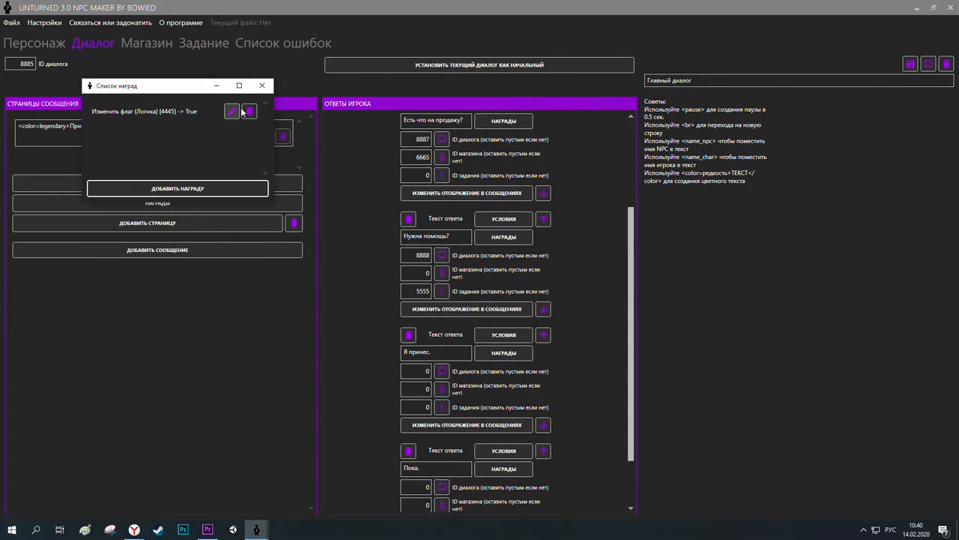
pyautogui.click(262, 85)
# - Check the conditions of the reply "Нужна помощь?" and the conditions and rewards of the reply "Я принес."
pyautogui.click(504, 219)
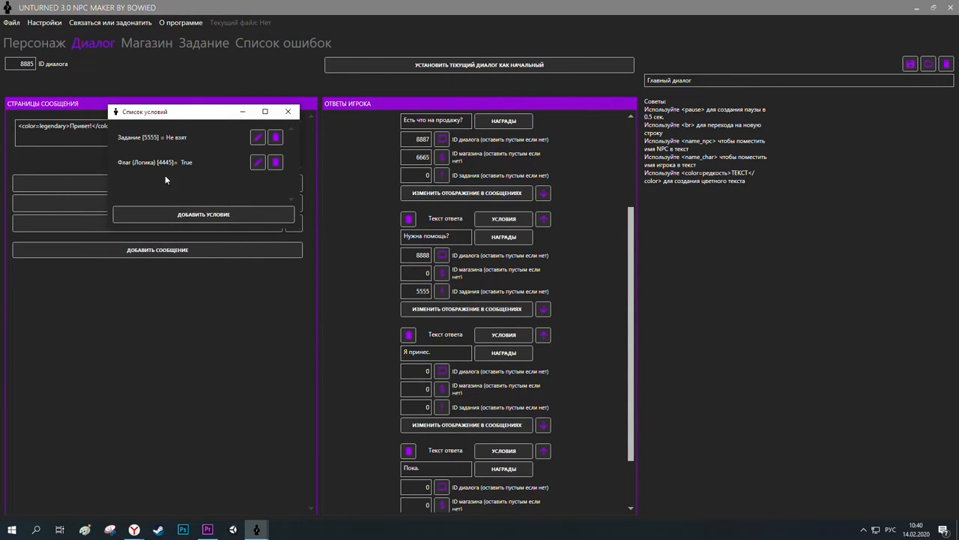
pyautogui.click(493, 216)
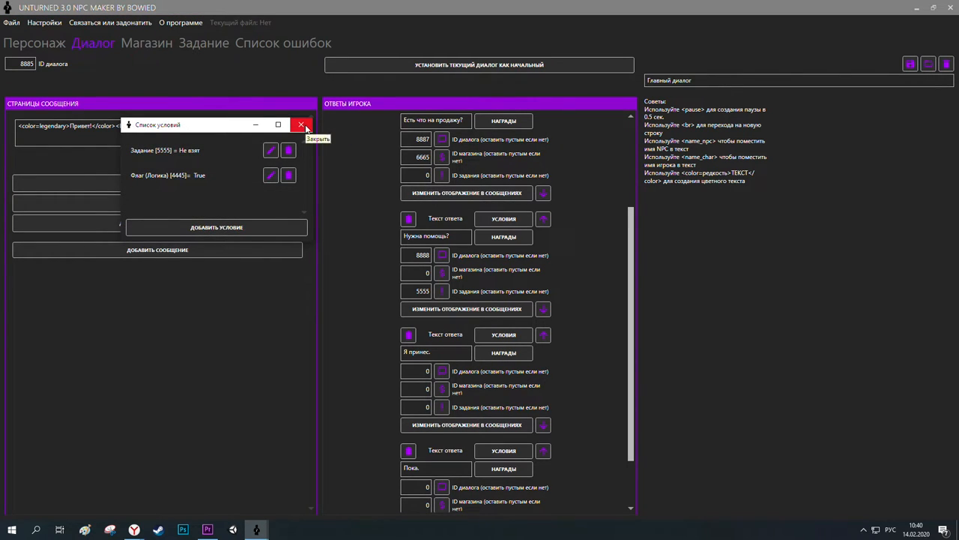
pyautogui.click(302, 124)
pyautogui.click(504, 334)
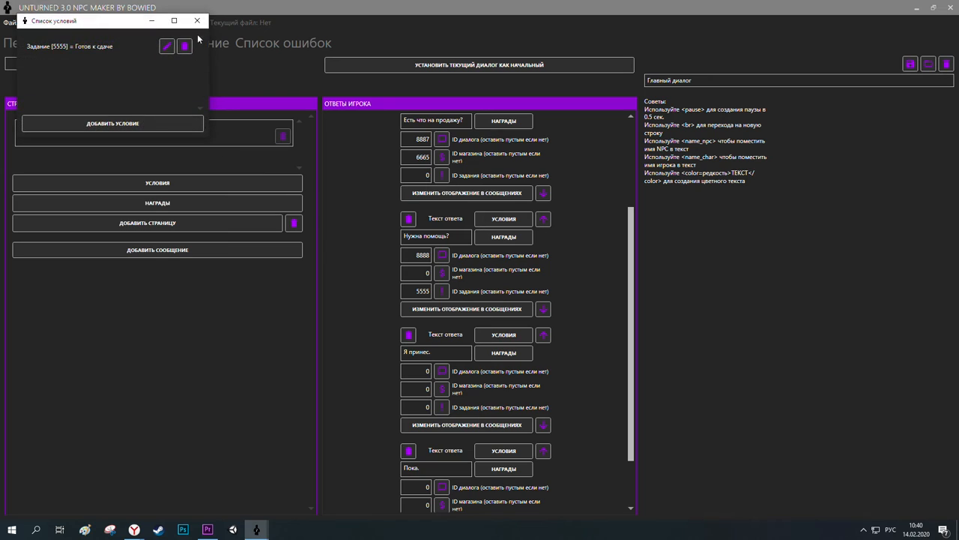
pyautogui.click(197, 21)
pyautogui.click(503, 353)
pyautogui.click(196, 21)
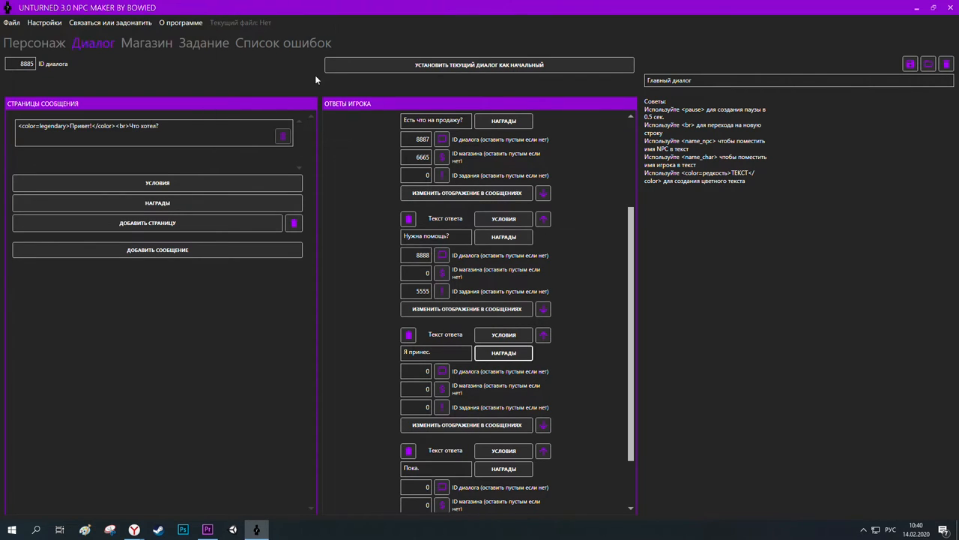
# - Link the reply "Я принес." to dialogue ID 8889 and save the dialogue
pyautogui.scroll(-2, 465, 424)
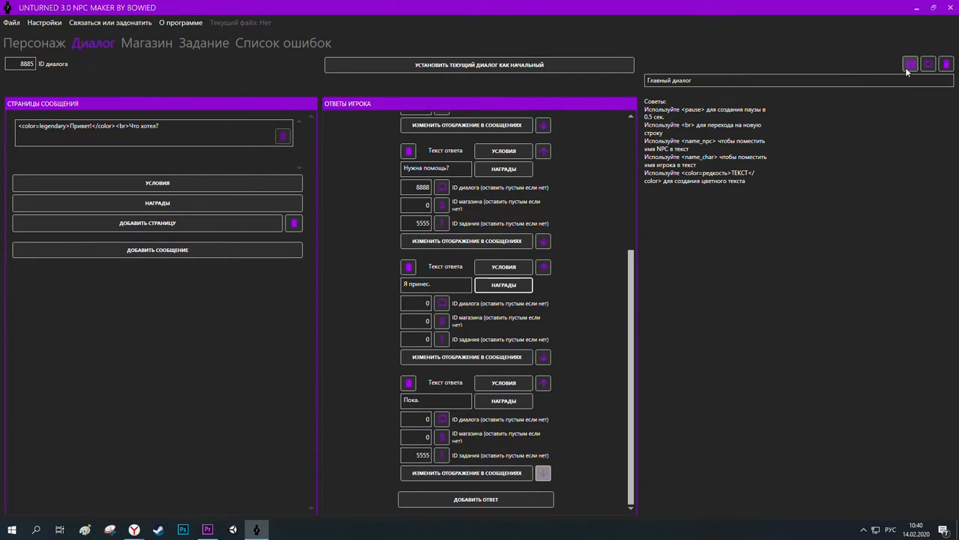
pyautogui.write('8889')
pyautogui.click(929, 64)
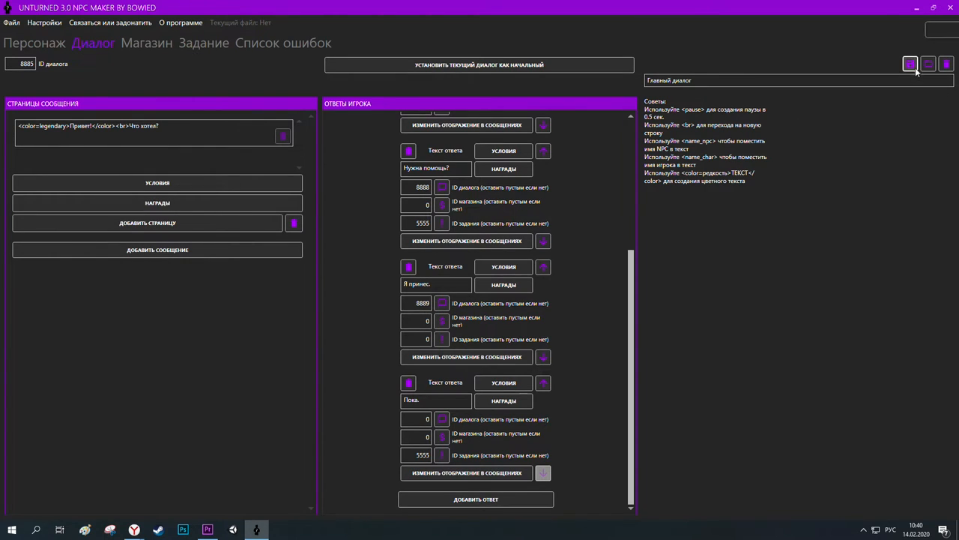
# - Create a new dialogue with ID 8889 and add the message "Вот так. Благодарю."
pyautogui.click(69, 136)
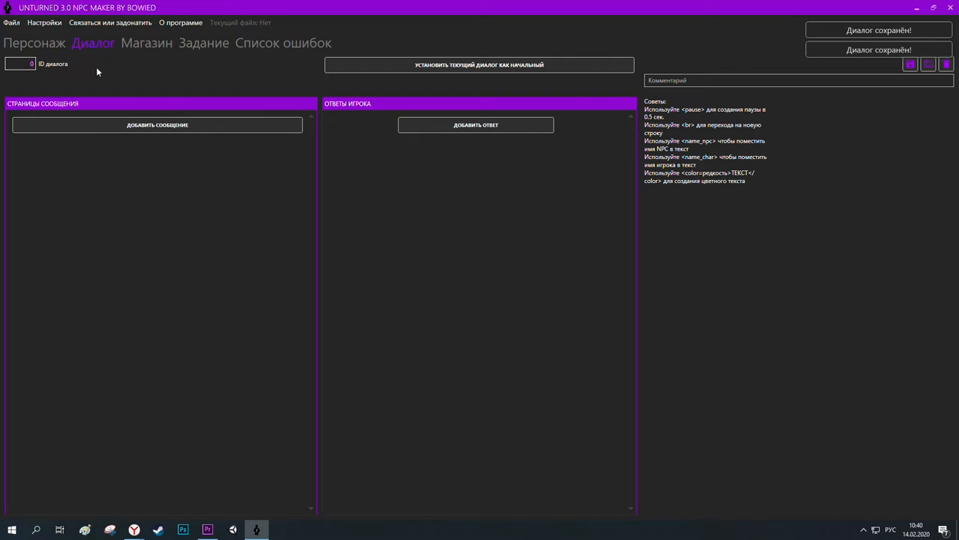
pyautogui.click(101, 125)
pyautogui.click(164, 139)
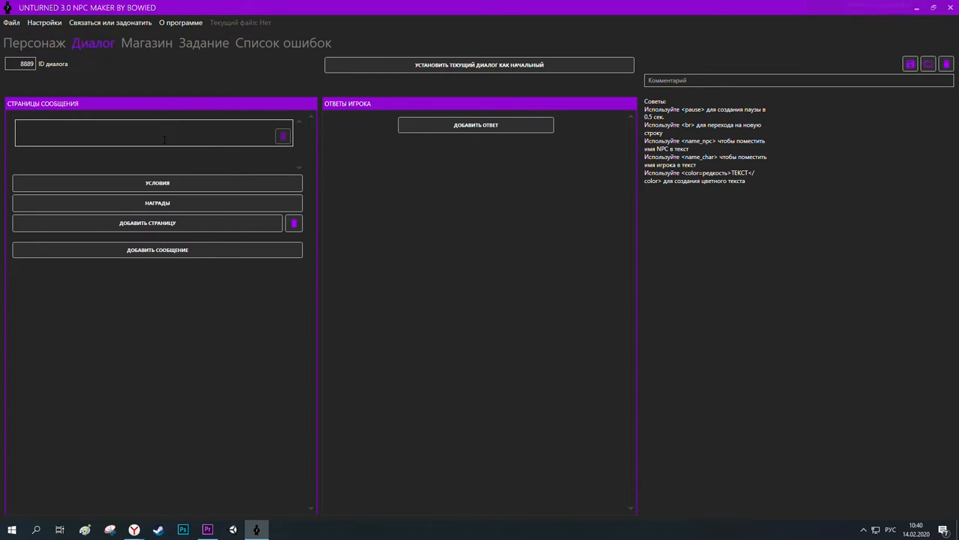
pyautogui.write('Вот так. Благодарю.')
# - Add the player reply "Рад помочь." to dialogue 8889 and save it
pyautogui.click(475, 125)
pyautogui.click(435, 142)
pyautogui.write('Рад помочь')
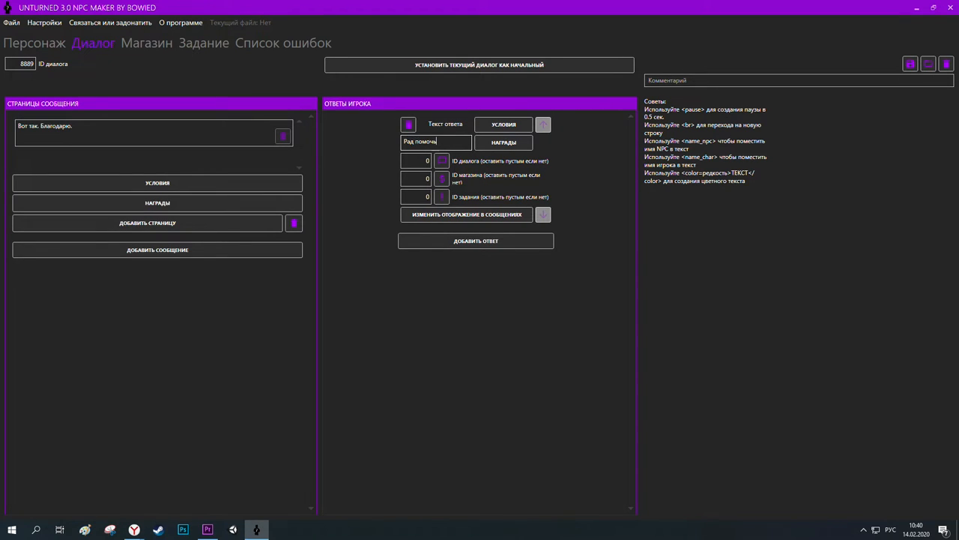
pyautogui.click(910, 63)
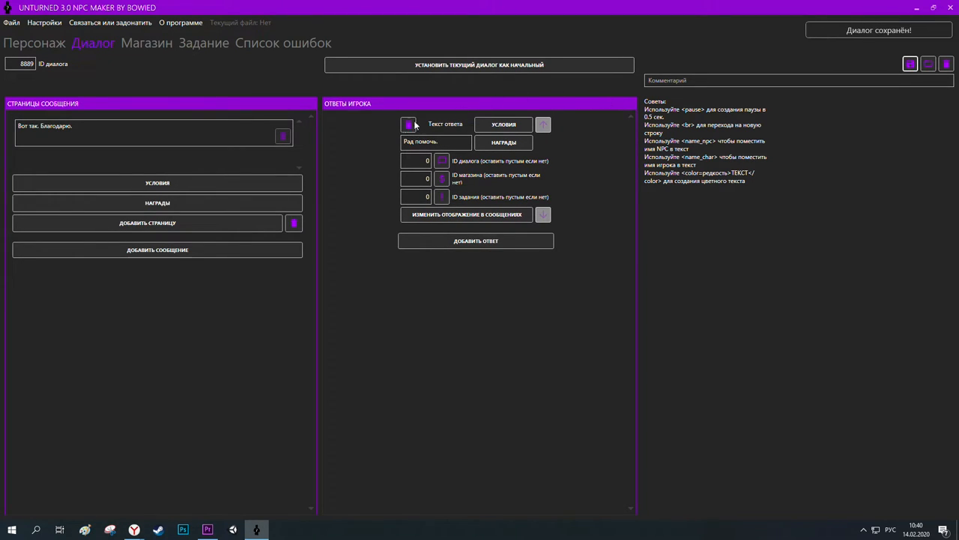
# - Start a shop with ID 6665 and name it "Товары с Большой Земли"
pyautogui.click(132, 49)
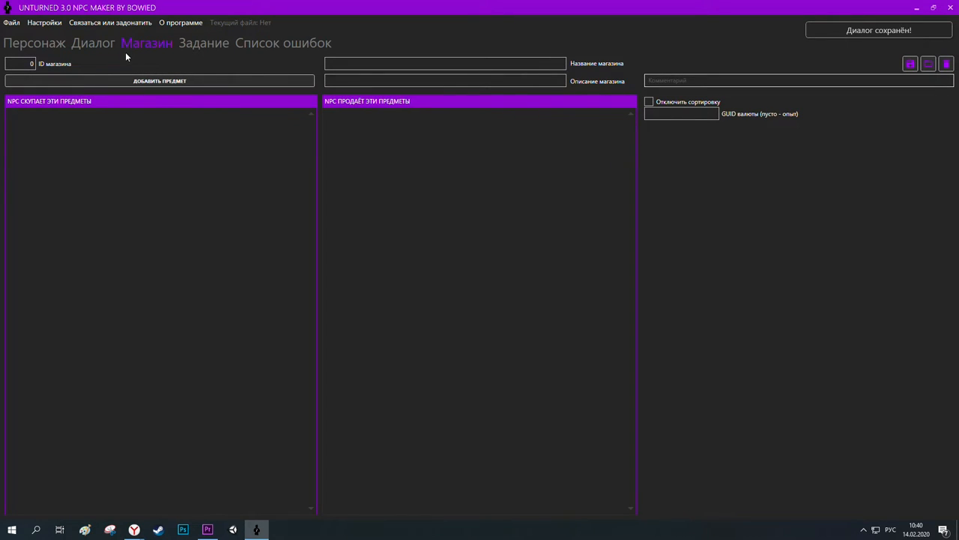
pyautogui.click(33, 64)
pyautogui.write('6665')
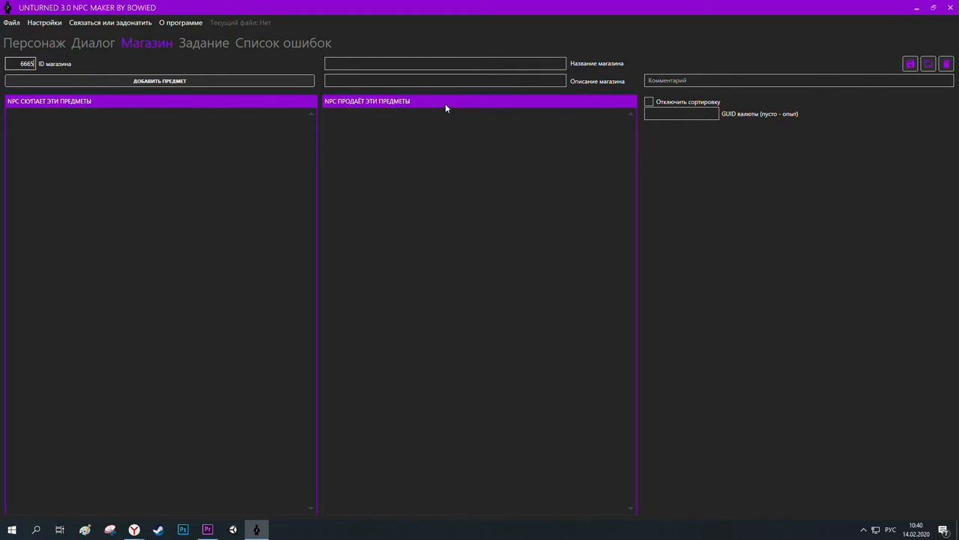
pyautogui.click(432, 64)
pyautogui.click(449, 63)
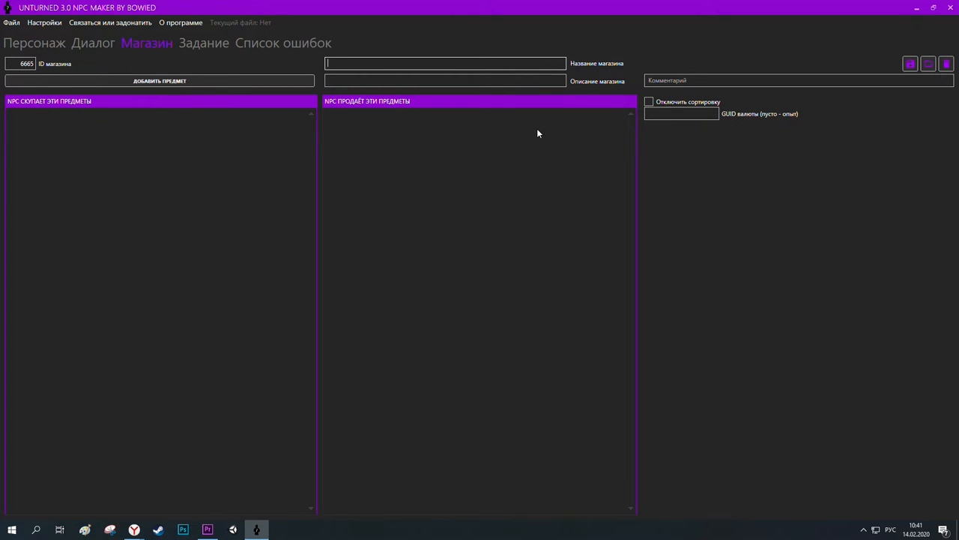
pyautogui.write('Товары с Большой Земли')
# - Set the shop's description to "Отличное качество" and disable sorting for the shop
pyautogui.rightClick(408, 64)
pyautogui.click(358, 82)
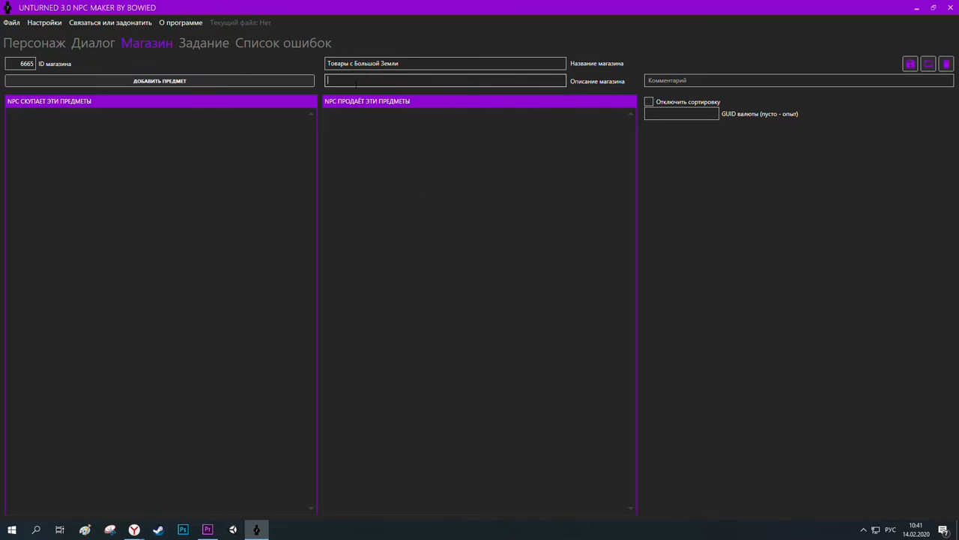
pyautogui.rightClick(407, 64)
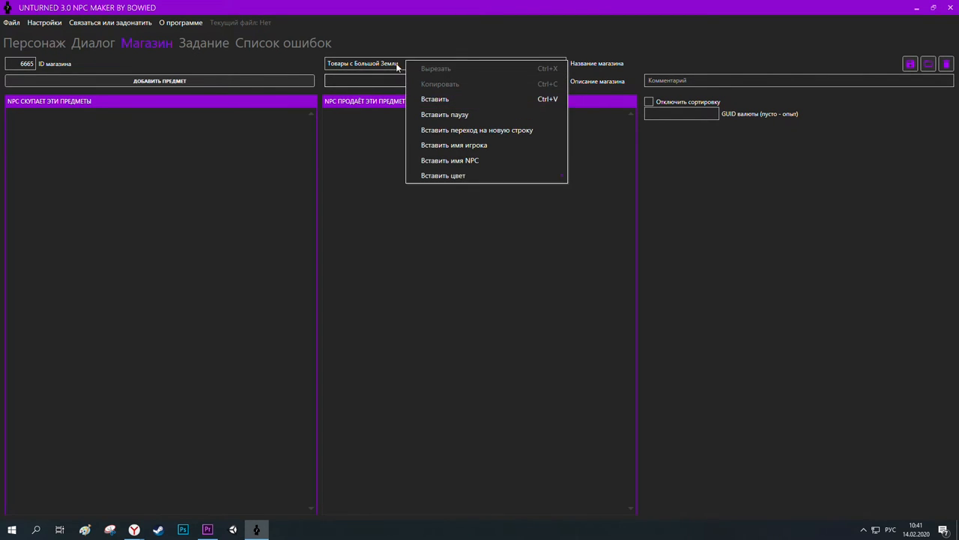
pyautogui.click(355, 82)
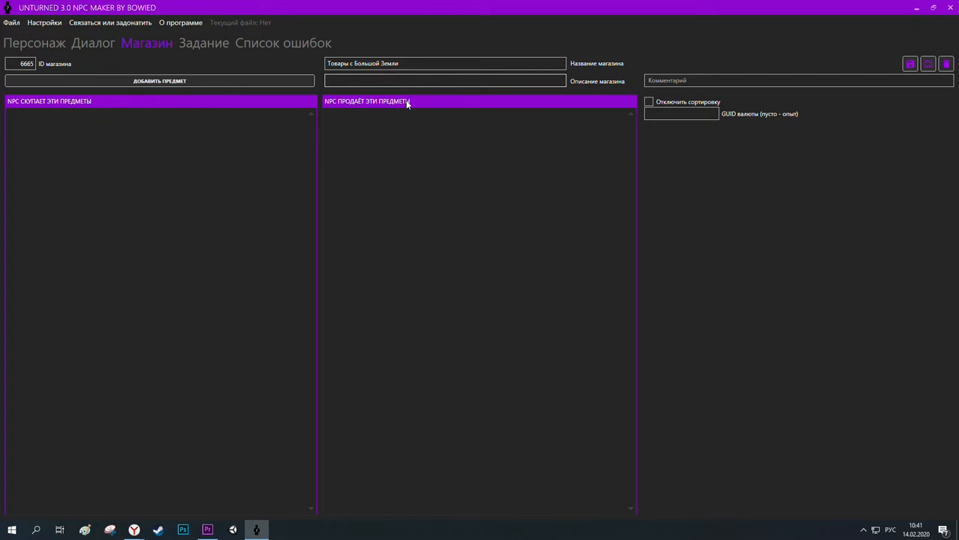
pyautogui.write('Отличное качество')
pyautogui.click(439, 160)
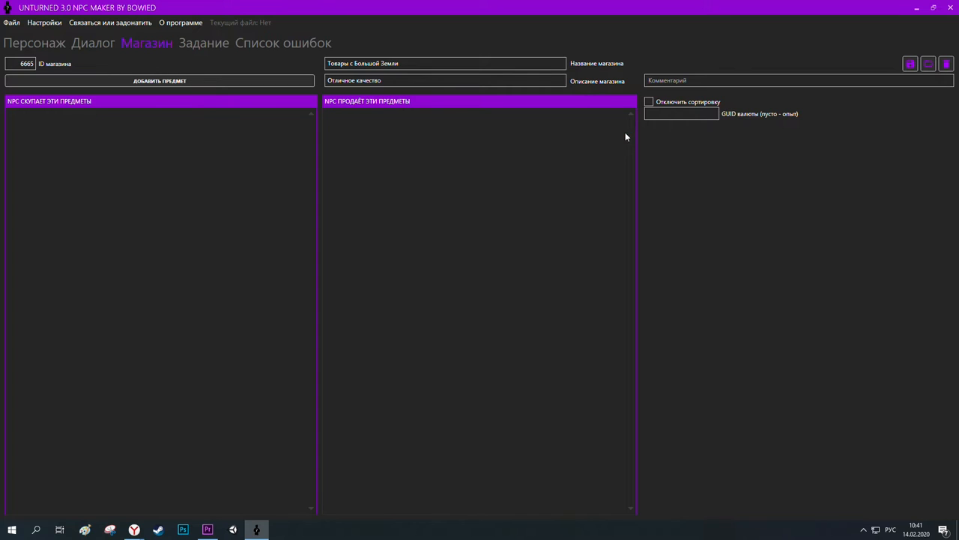
pyautogui.click(670, 114)
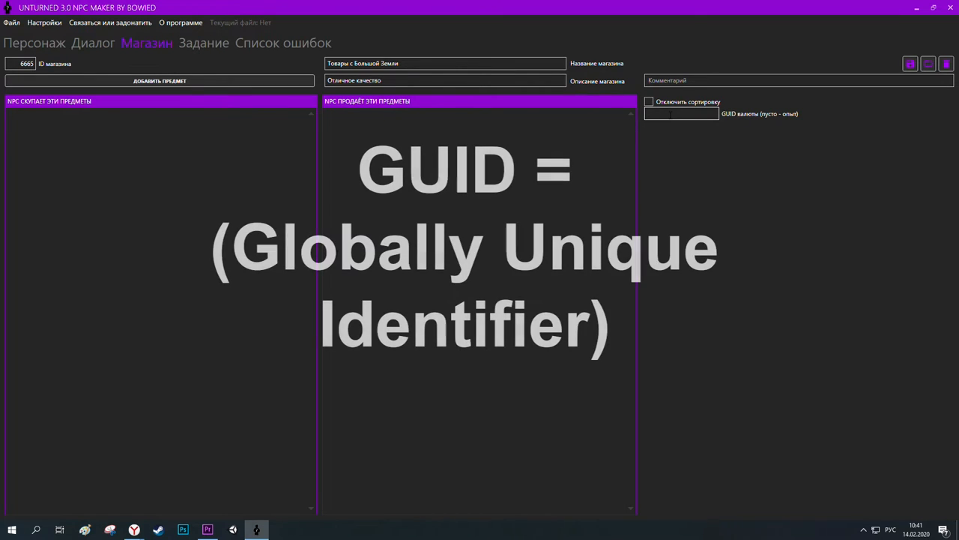
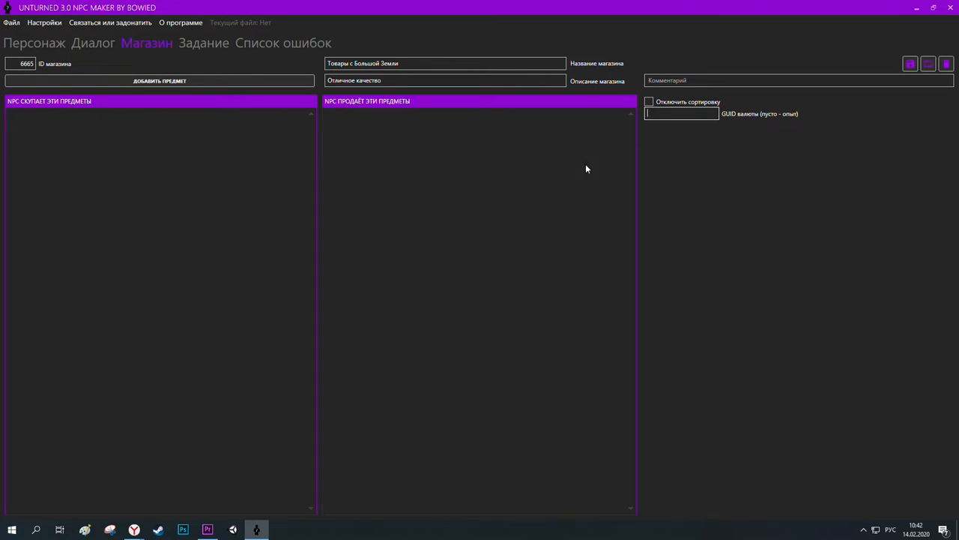
pyautogui.click(649, 101)
# - Start a new shop item with sale type "NPC продаёт это" and item type "Транспорт"
pyautogui.click(221, 87)
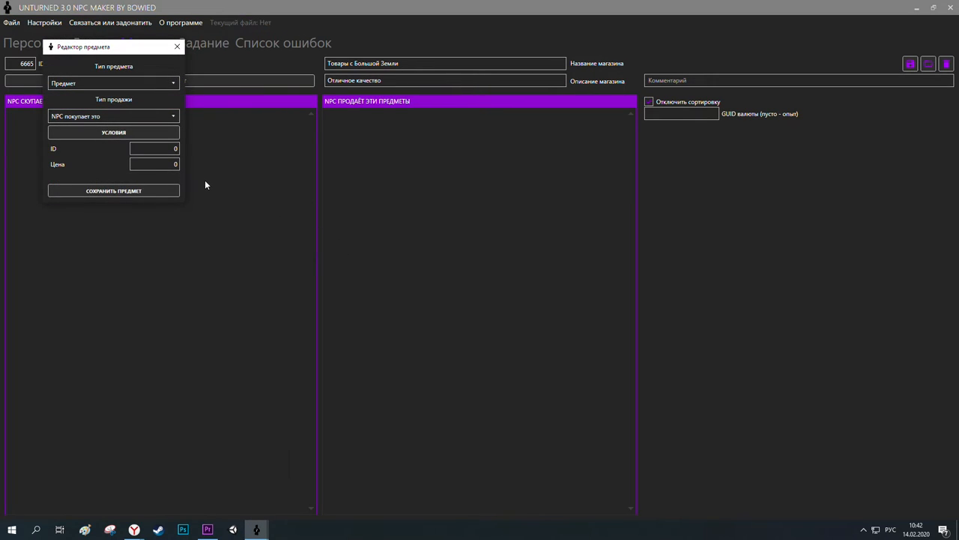
pyautogui.click(76, 117)
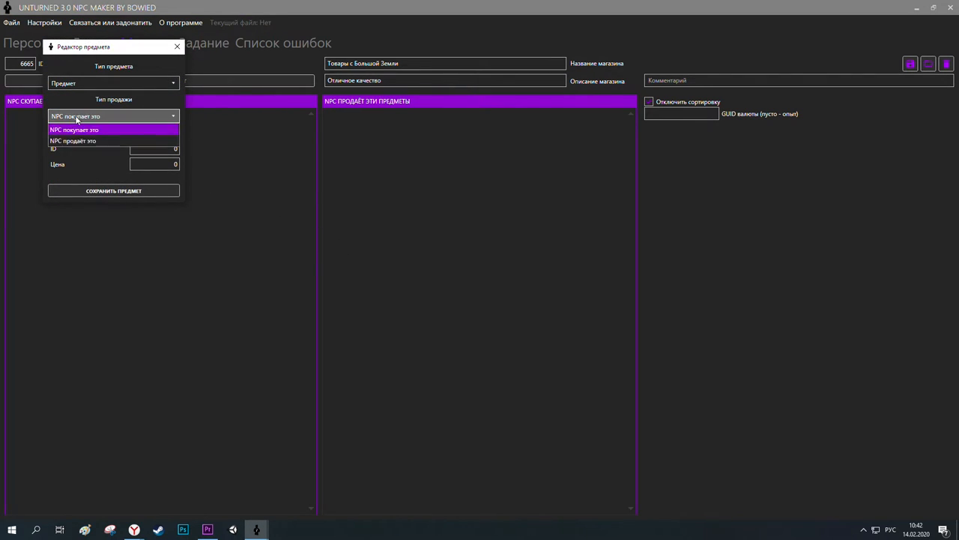
pyautogui.click(75, 118)
pyautogui.moveTo(98, 46); pyautogui.dragTo(303, 77)
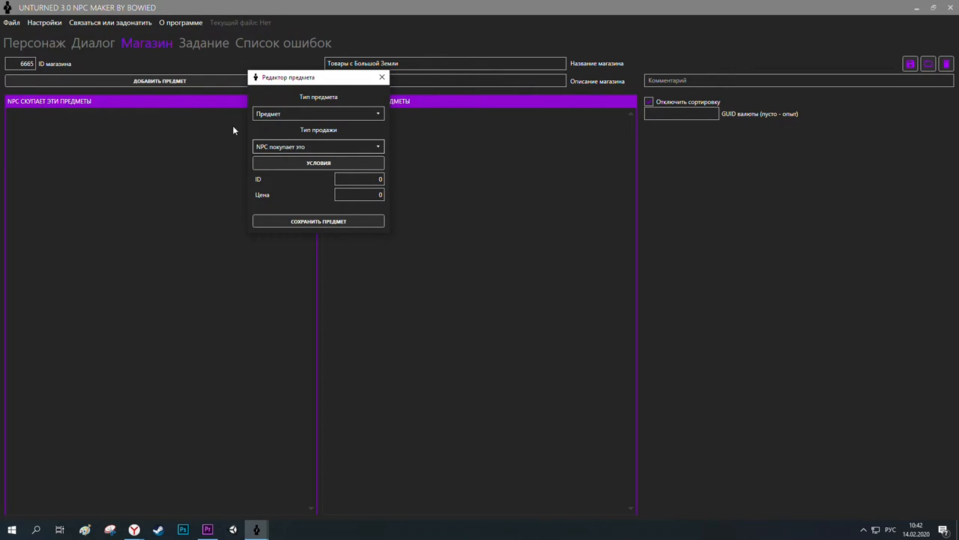
pyautogui.click(268, 147)
pyautogui.click(282, 172)
pyautogui.moveTo(314, 81); pyautogui.dragTo(201, 78)
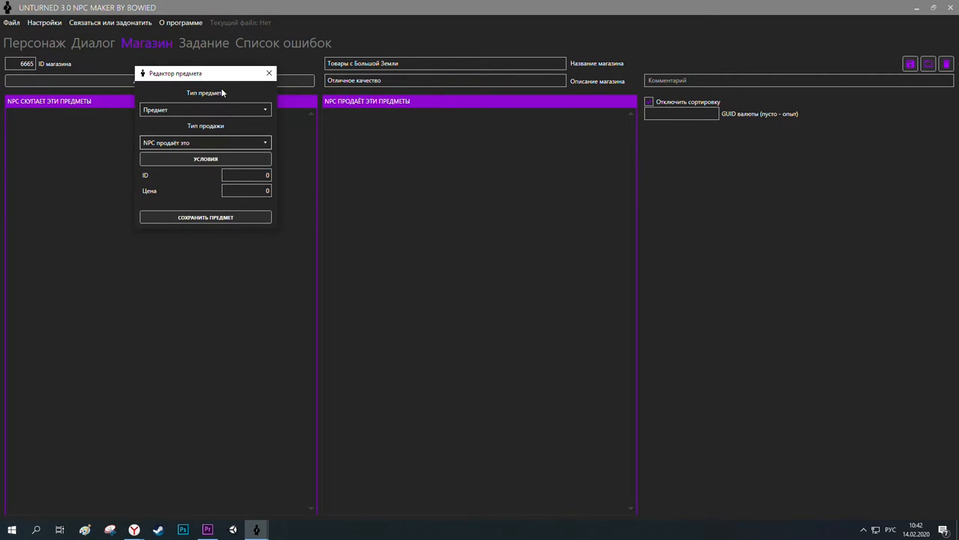
pyautogui.click(208, 109)
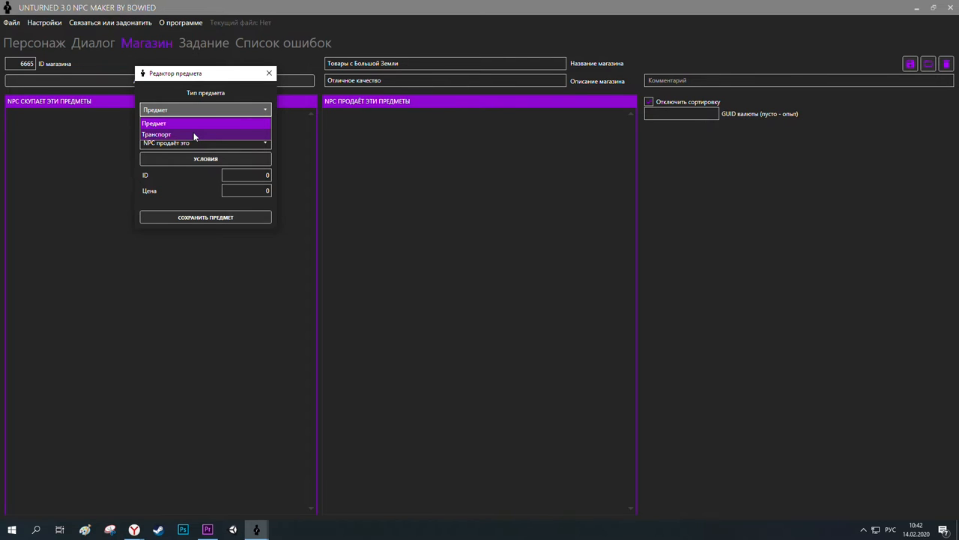
pyautogui.click(193, 134)
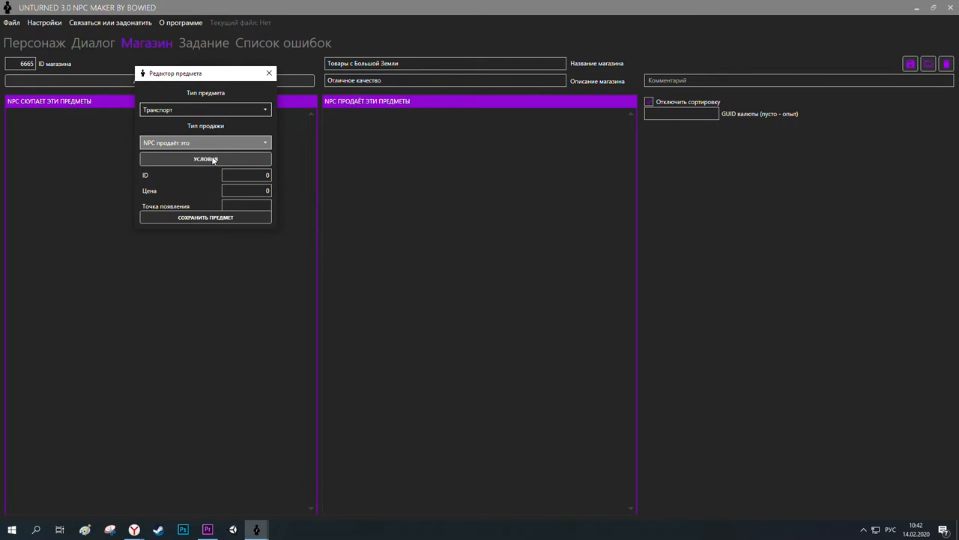
# - Give the vehicle ID 1, price 10000 and spawn point "Tochka", and save it to the shop
pyautogui.moveTo(257, 176); pyautogui.dragTo(289, 192)
pyautogui.write('1')
pyautogui.press('Tab')
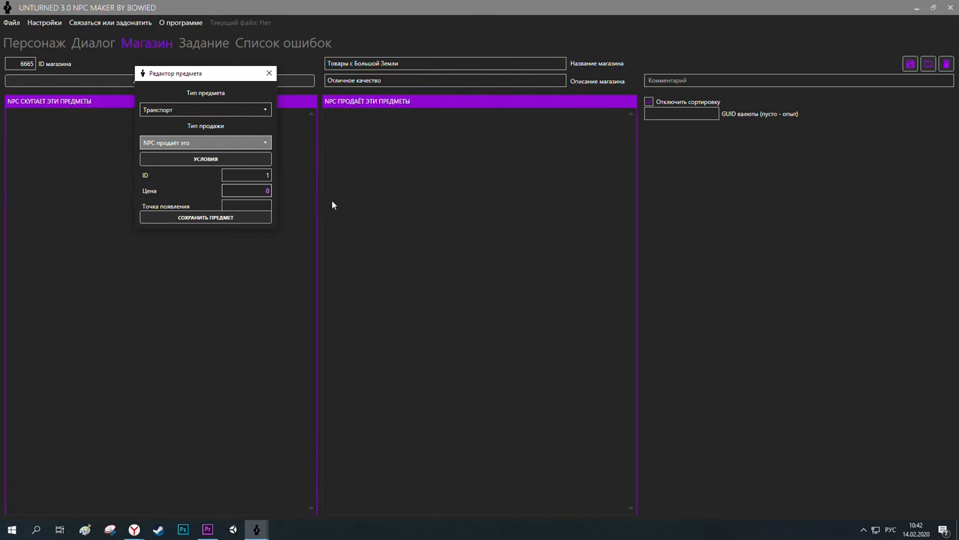
pyautogui.write('10000')
pyautogui.press('Tab')
pyautogui.hotkey('alt', 'shift')
pyautogui.write('Tochka')
pyautogui.click(257, 216)
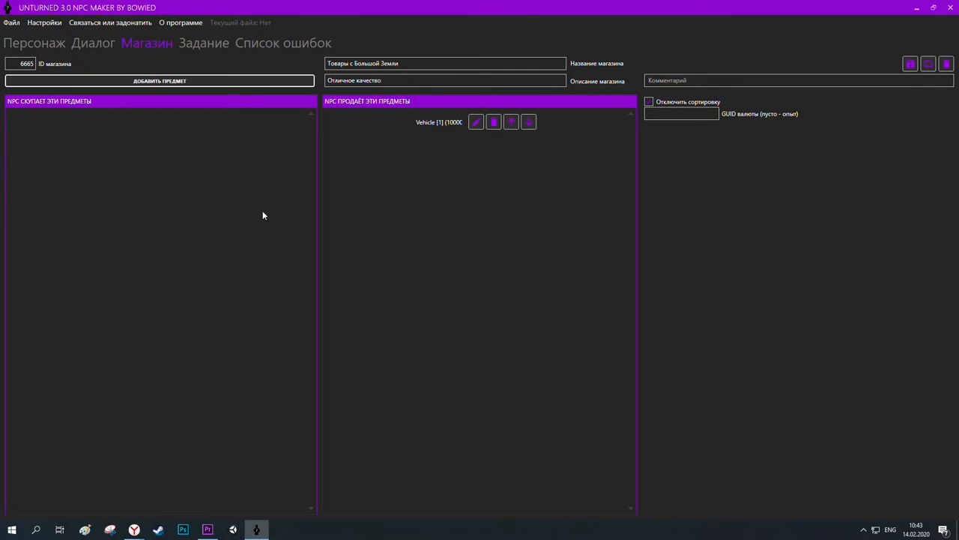
# - Add an item of type "Предмет" with ID 363 and price 1000 to the goods the NPC sells
pyautogui.click(248, 80)
pyautogui.click(173, 97)
pyautogui.click(154, 120)
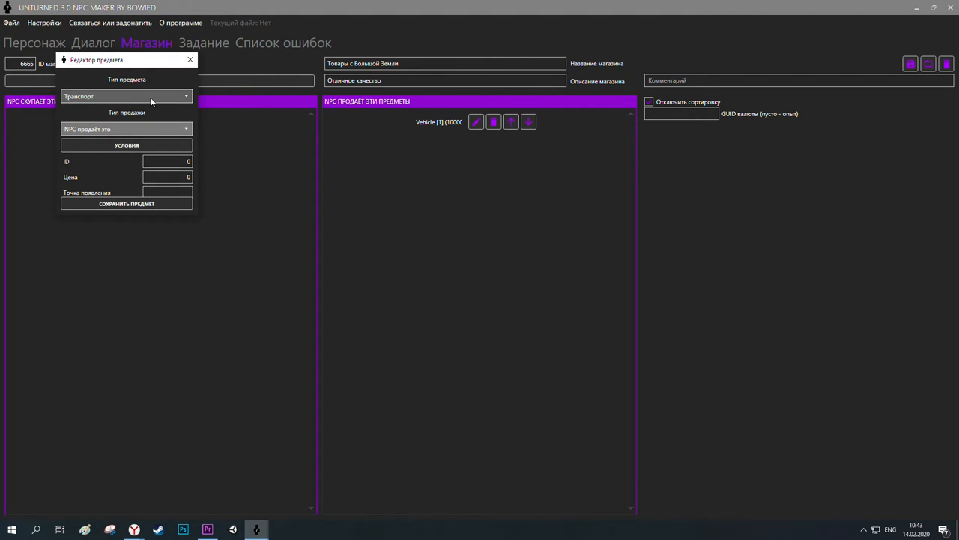
pyautogui.click(154, 97)
pyautogui.click(112, 110)
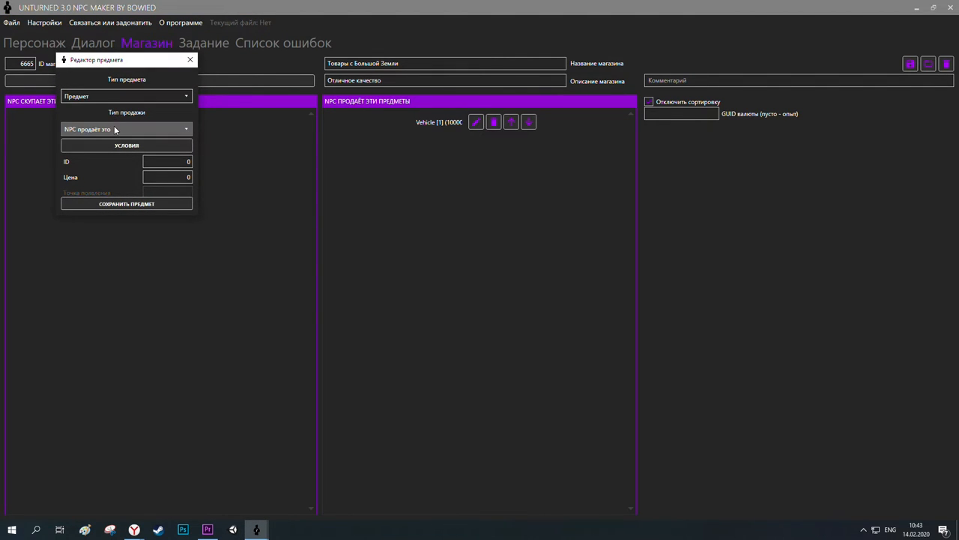
pyautogui.moveTo(164, 177); pyautogui.dragTo(243, 167)
pyautogui.write('363')
pyautogui.press('Tab')
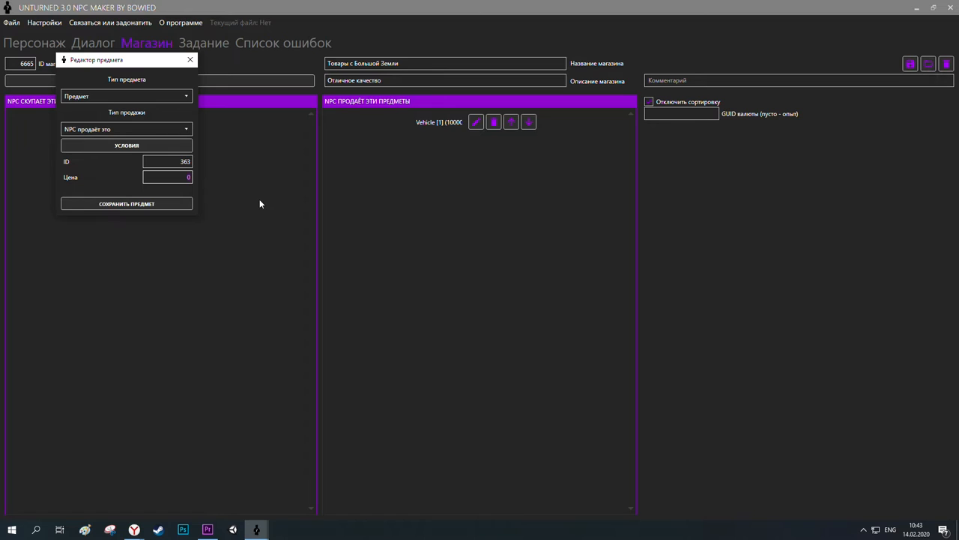
pyautogui.write('1000')
pyautogui.click(180, 204)
# - Add another item with ID 4 and price 1000 to the goods the NPC sells
pyautogui.click(261, 83)
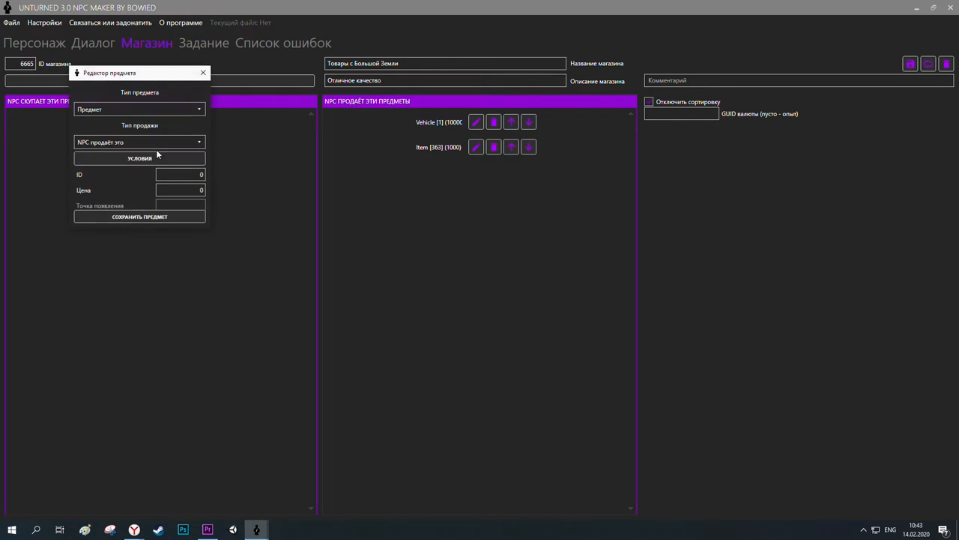
pyautogui.click(180, 173)
pyautogui.write('4')
pyautogui.press('Tab')
pyautogui.write('1000')
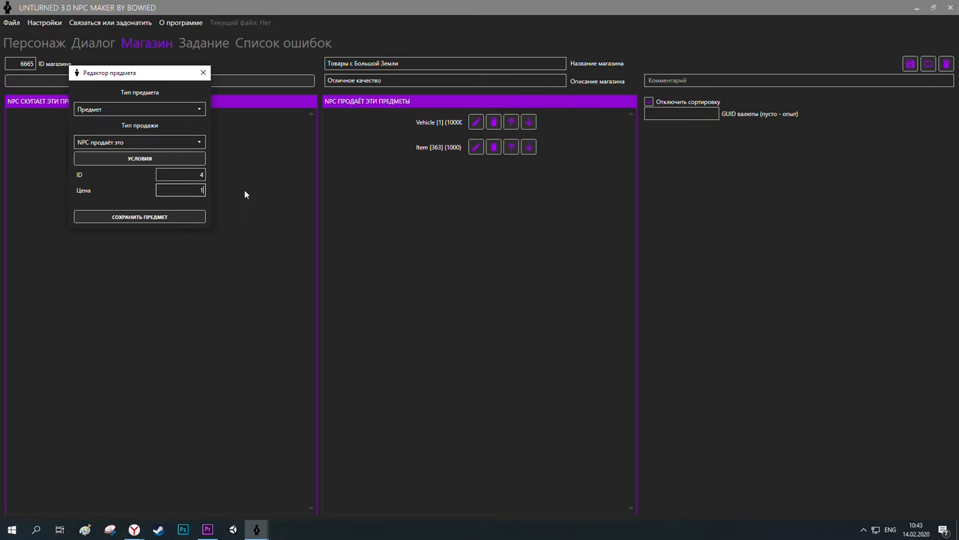
pyautogui.click(199, 217)
# - Add item ID 14 at price 10 to the goods the NPC buys, and save the shop
pyautogui.click(235, 84)
pyautogui.click(171, 155)
pyautogui.click(172, 169)
pyautogui.press('Tab')
pyautogui.write('14')
pyautogui.press('Tab')
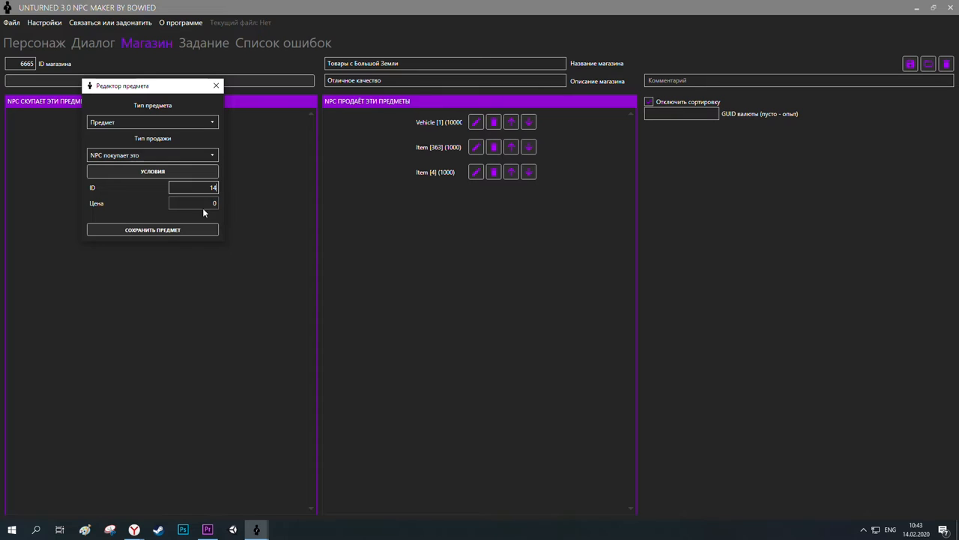
pyautogui.click(203, 230)
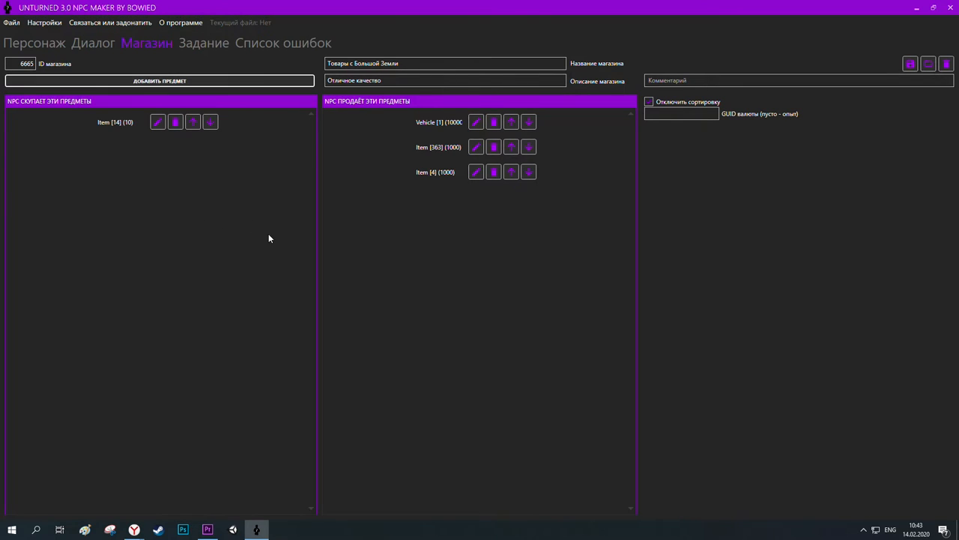
pyautogui.click(910, 64)
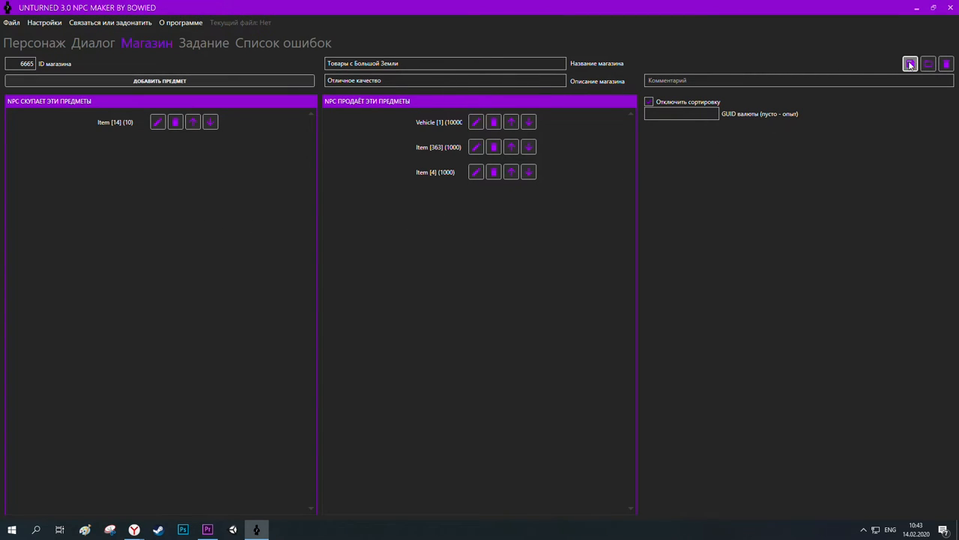
# - Start a quest with ID 5555 and name it "Жаркий День"
pyautogui.click(196, 45)
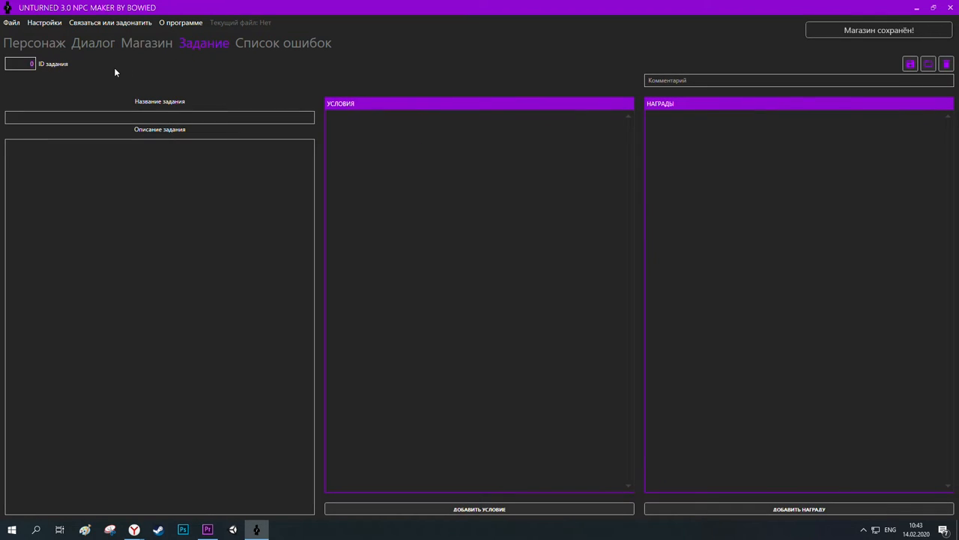
pyautogui.write('5555')
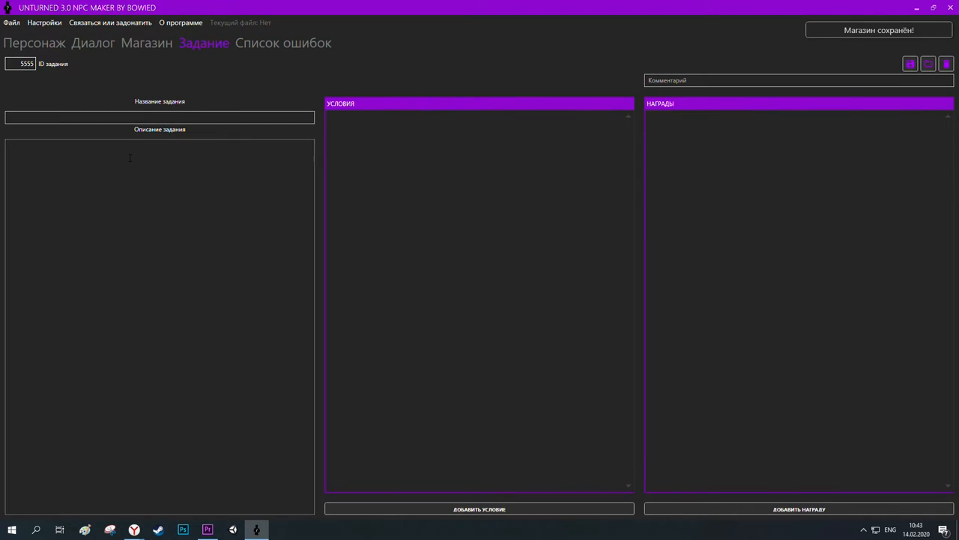
pyautogui.click(180, 118)
pyautogui.hotkey('alt', 'shift')
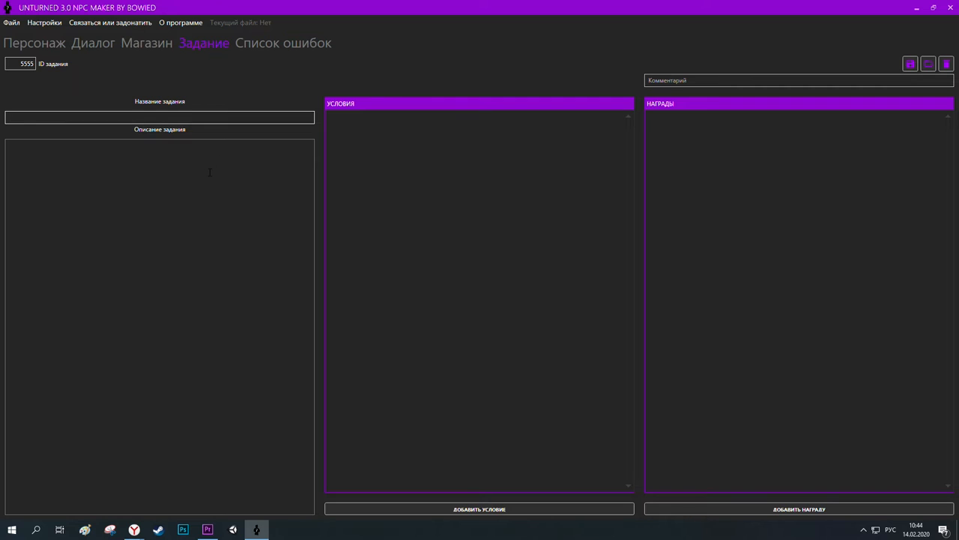
pyautogui.write('Жаркий День')
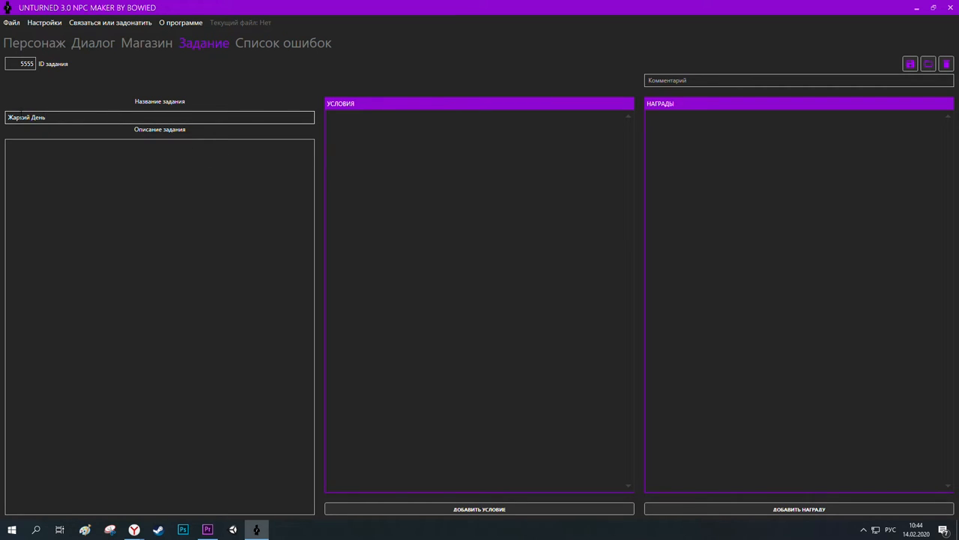
# - Set the quest description to "Туториальный NPC захотел пить чтобы протестировать возможность использования квестов. Помогите ему и найдите воду."
pyautogui.click(250, 197)
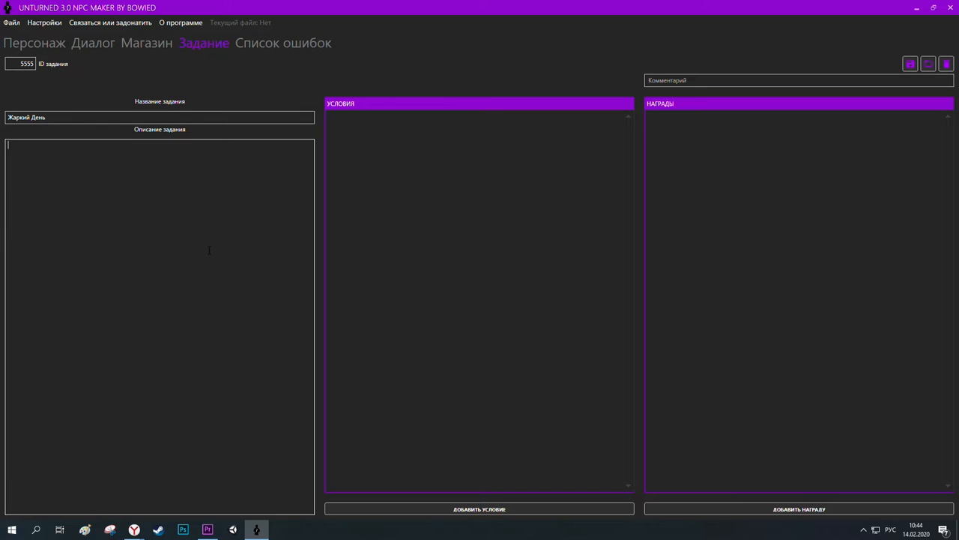
pyautogui.write('Туториальный')
pyautogui.hotkey('alt', 'shift')
pyautogui.write('NPC')
pyautogui.hotkey('alt', 'shift')
pyautogui.write('захотел пить чтобы протести')
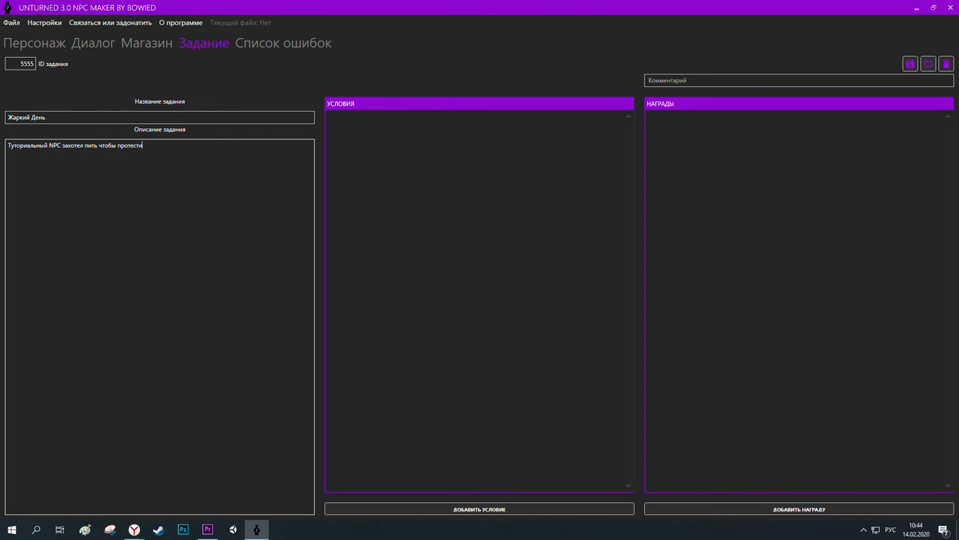
pyautogui.write('ровать возможность использования квестов. П')
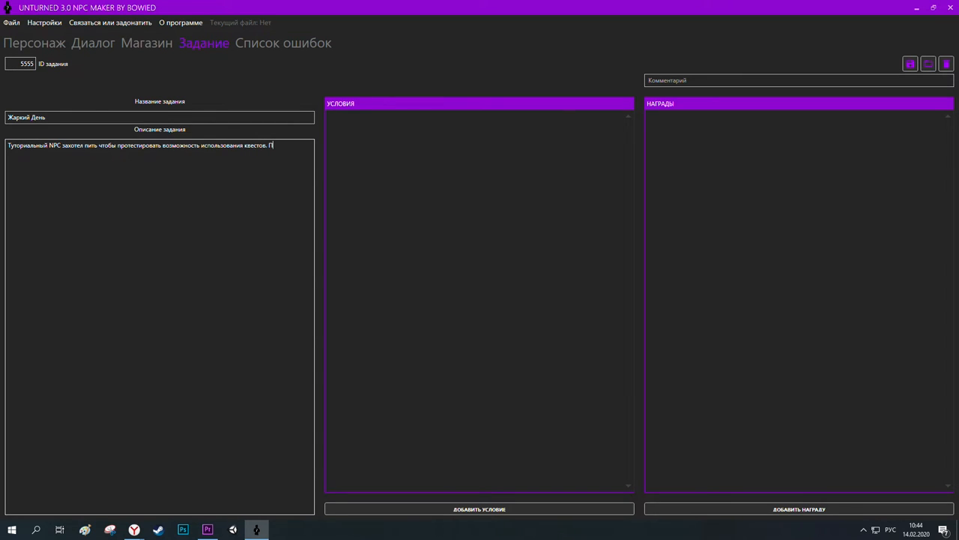
pyautogui.write('омогите ему и найдите воду.')
# - Start a quest condition of type "Предмет" requiring item ID 14 in quantity 1
pyautogui.click(439, 509)
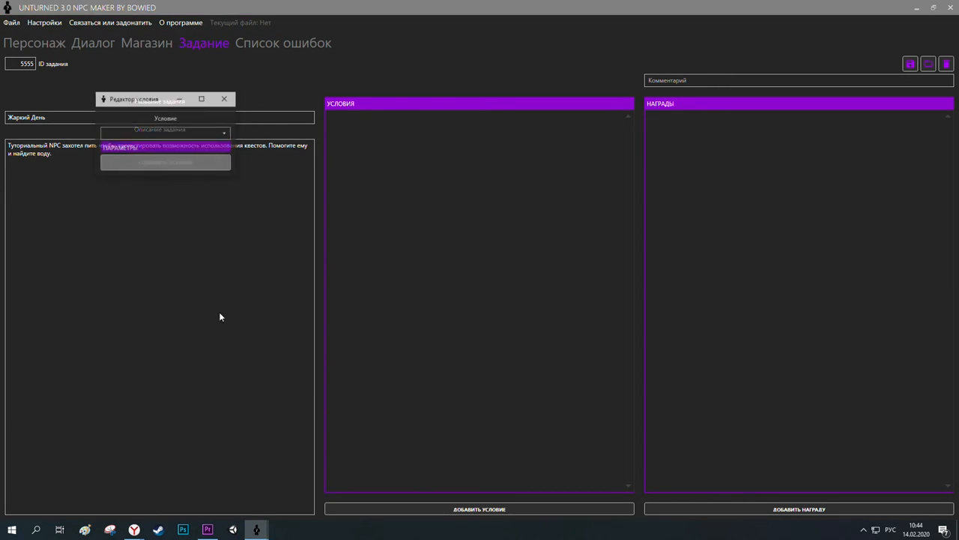
pyautogui.click(123, 135)
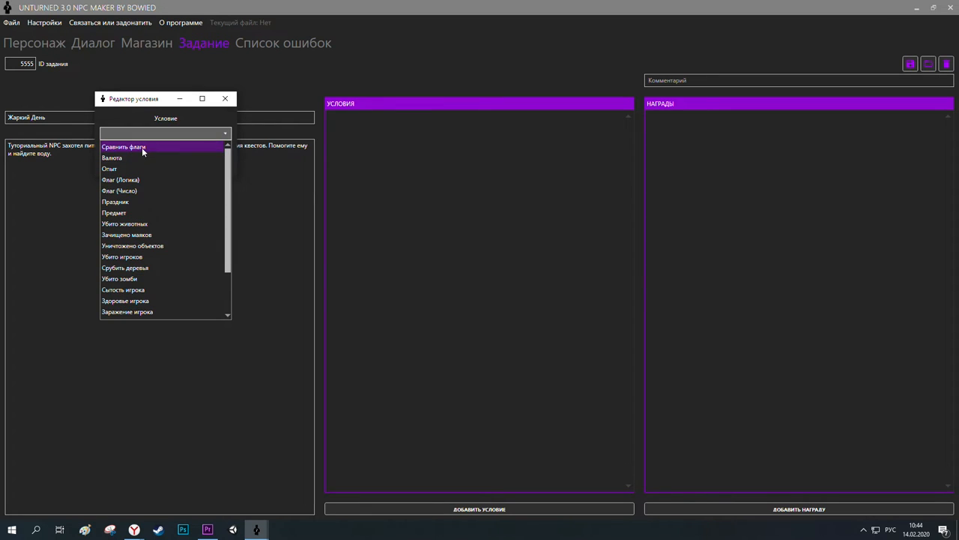
pyautogui.scroll(-1, 150, 246)
pyautogui.scroll(1, 150, 246)
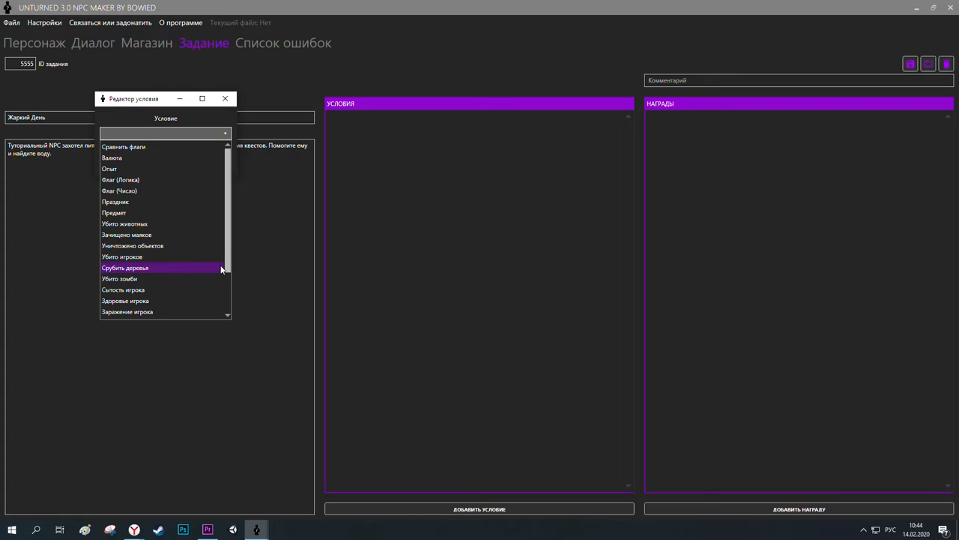
pyautogui.click(141, 214)
pyautogui.write('14')
pyautogui.press('Tab')
pyautogui.write('1')
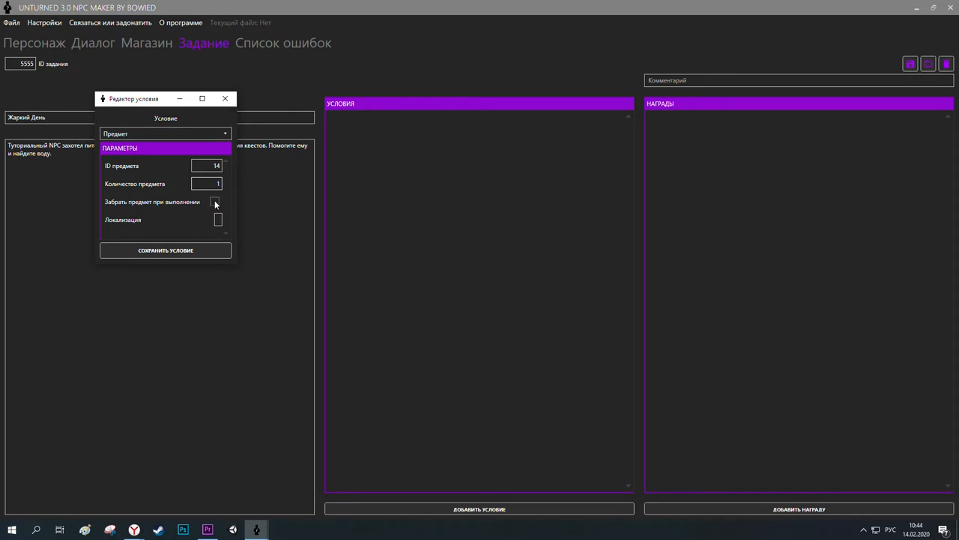
# - Enable taking the item on completion and set the condition's localization to "Принести воду" with "{0}/{1}" on a second line
pyautogui.press('Tab')
pyautogui.write('Принести воду')
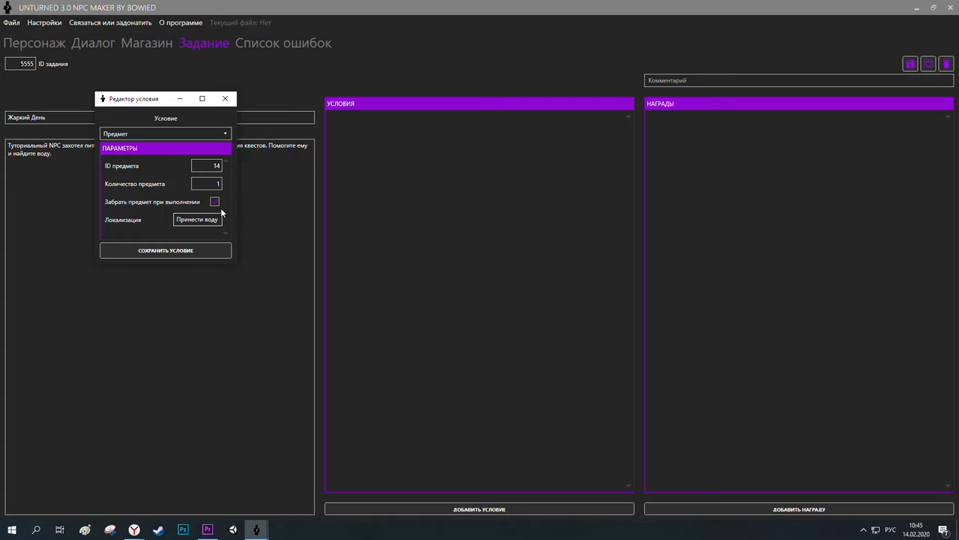
pyautogui.hotkey('alt', 'shift')
pyautogui.press('Return')
pyautogui.write('{0}/{1')
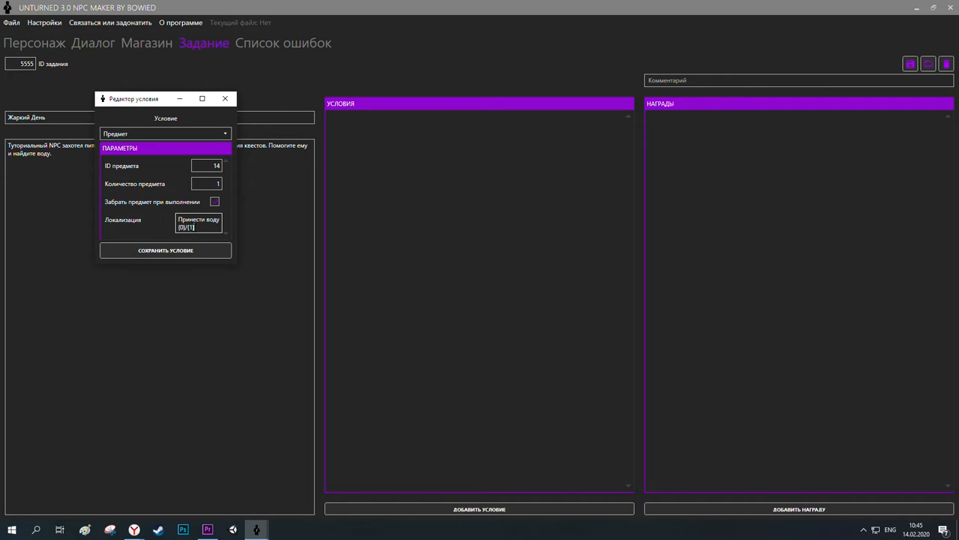
# - Save the water item condition and add a quest reward of type "Репутация" with an amount of 5
pyautogui.click(198, 249)
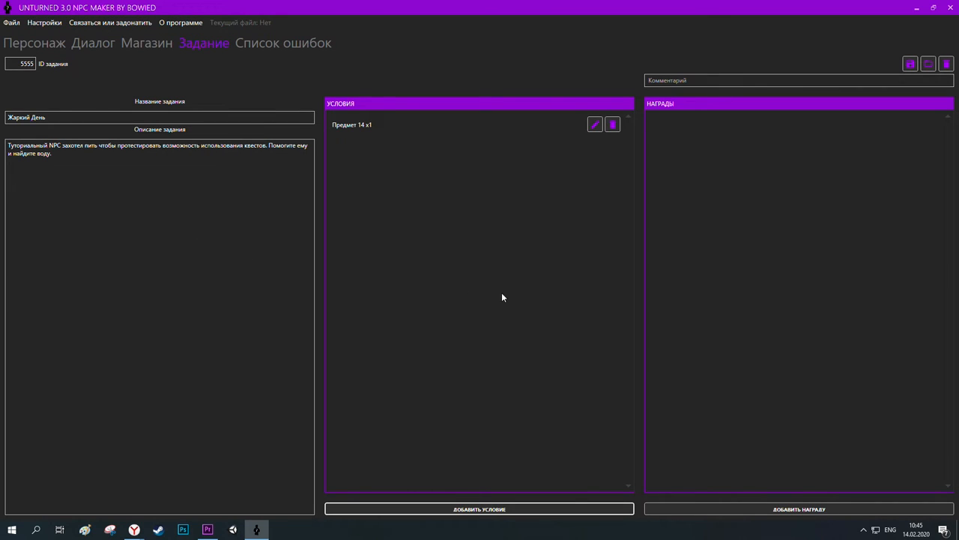
pyautogui.click(686, 509)
pyautogui.click(227, 147)
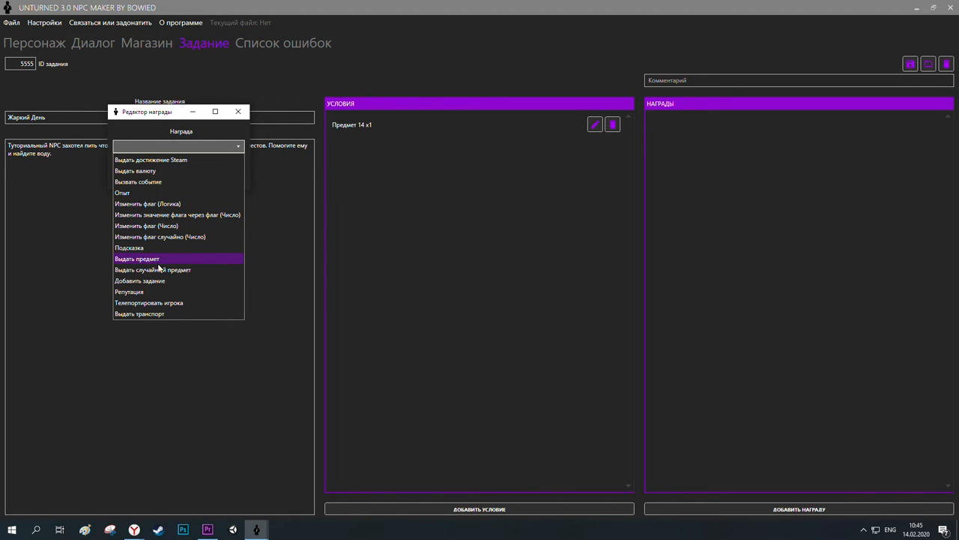
pyautogui.click(161, 291)
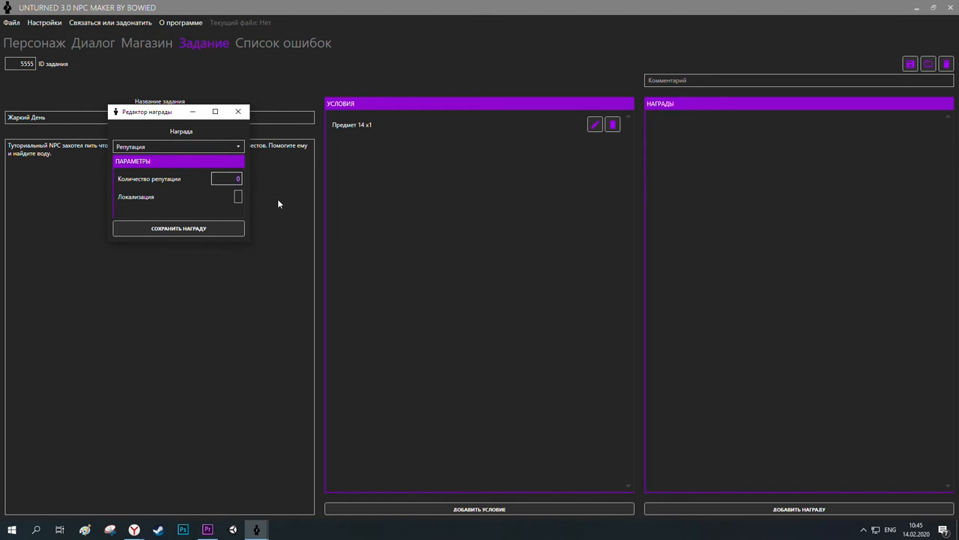
pyautogui.write('5')
pyautogui.click(157, 228)
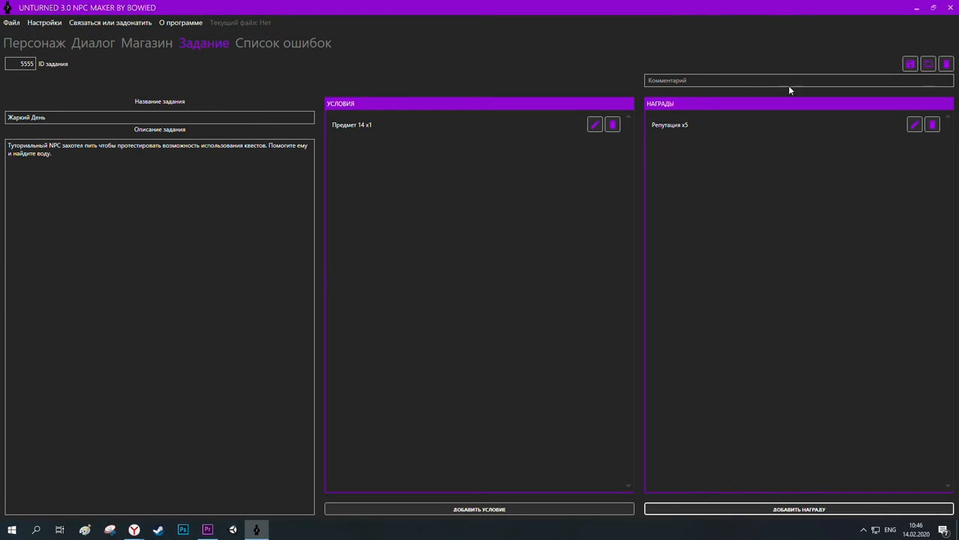
# - Save the quest and check the project's error list
pyautogui.click(910, 65)
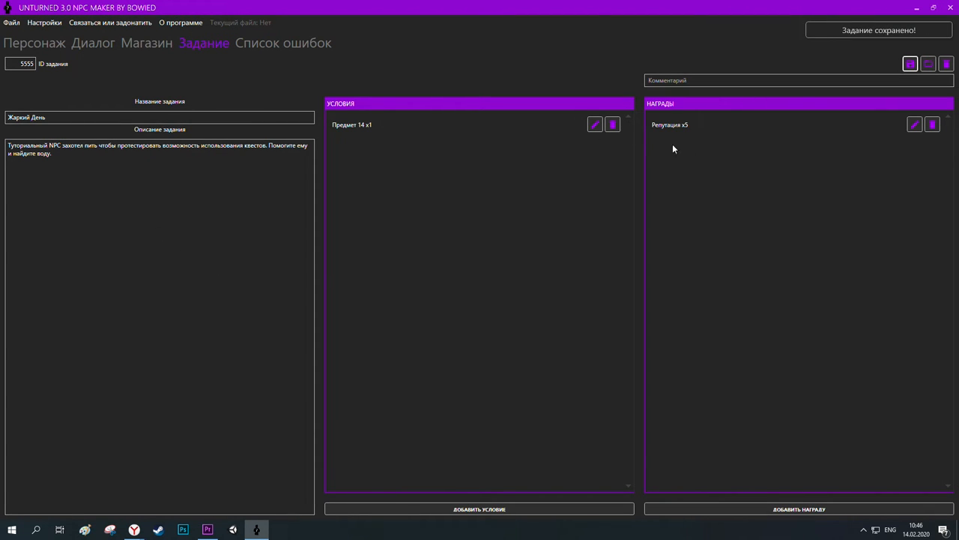
pyautogui.click(255, 47)
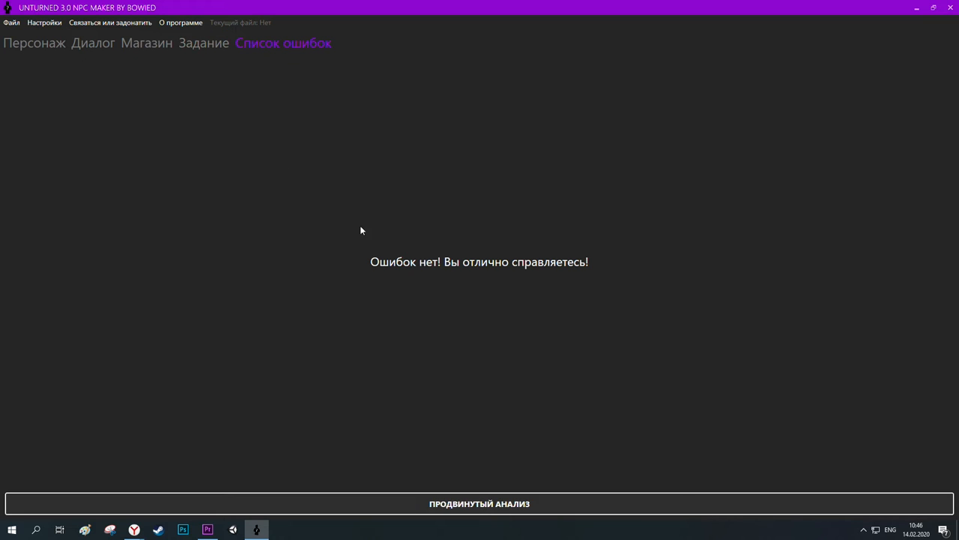
pyautogui.click(222, 44)
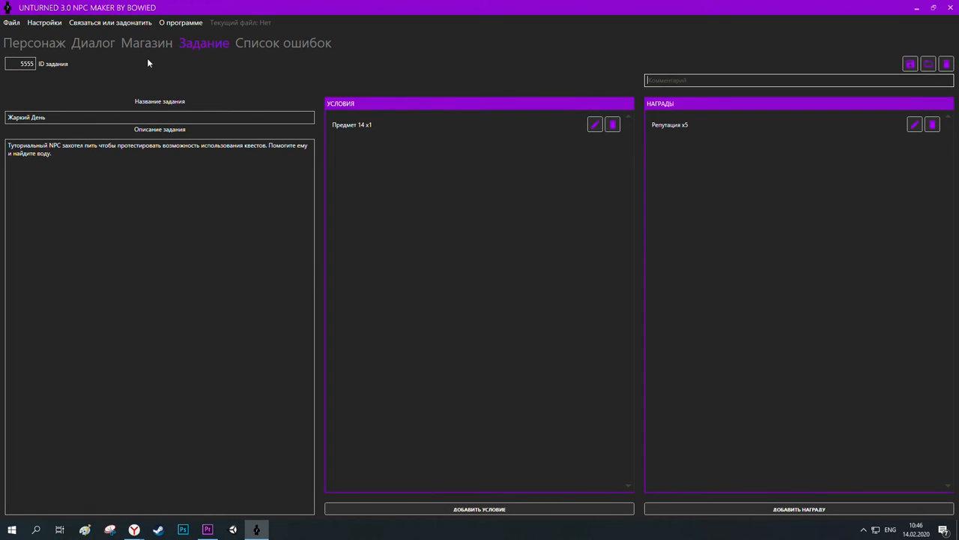
# - Review the NPC's shop, dialogue and character pages
pyautogui.click(129, 44)
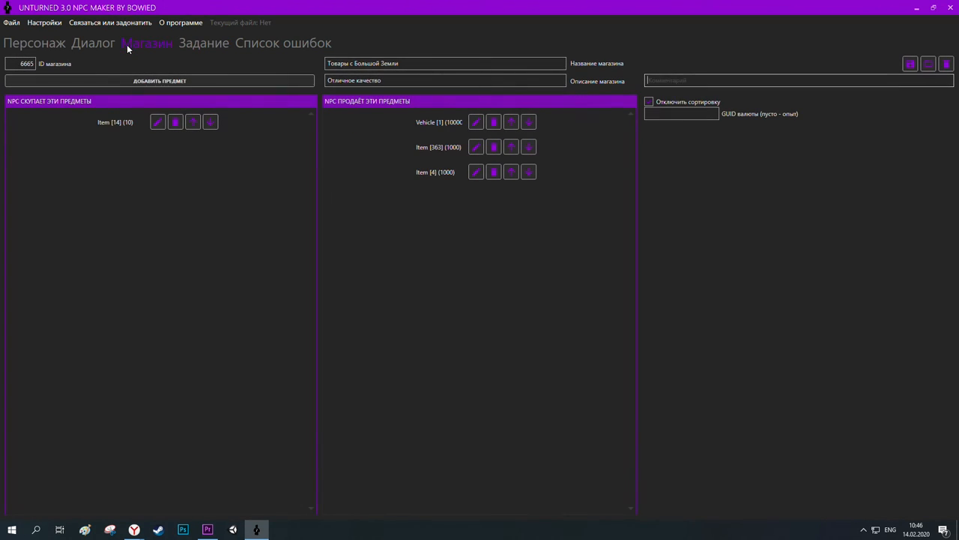
pyautogui.click(97, 45)
pyautogui.click(49, 46)
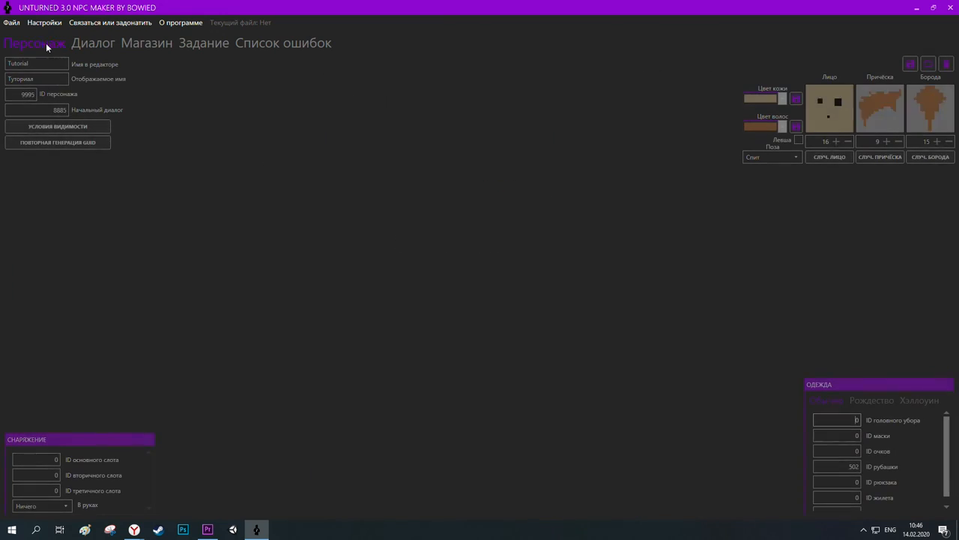
pyautogui.click(101, 44)
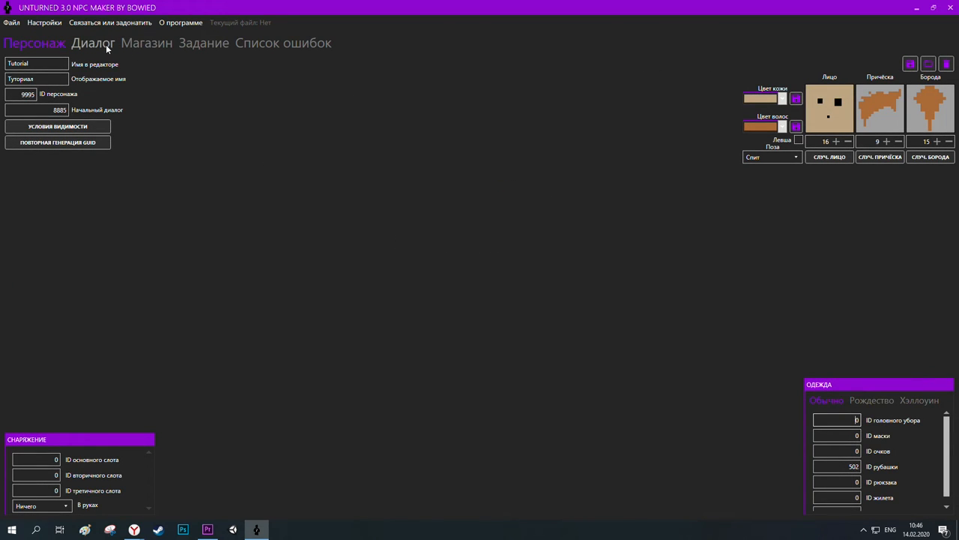
pyautogui.click(124, 44)
pyautogui.click(11, 22)
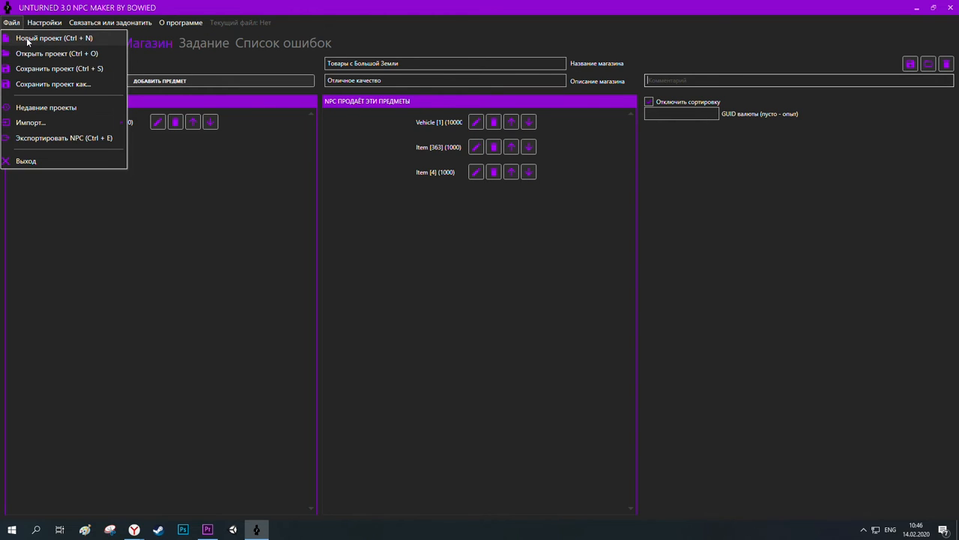
pyautogui.click(27, 39)
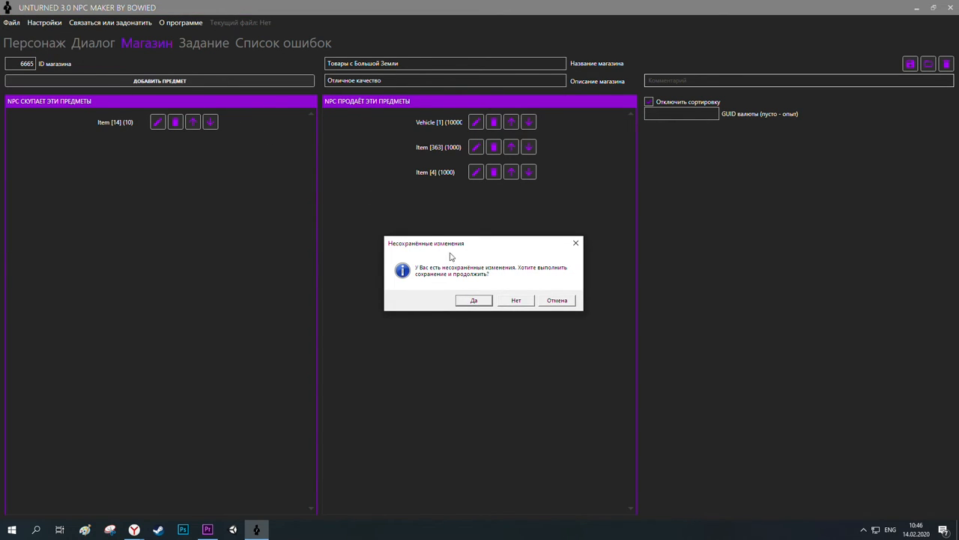
pyautogui.click(563, 304)
pyautogui.click(11, 23)
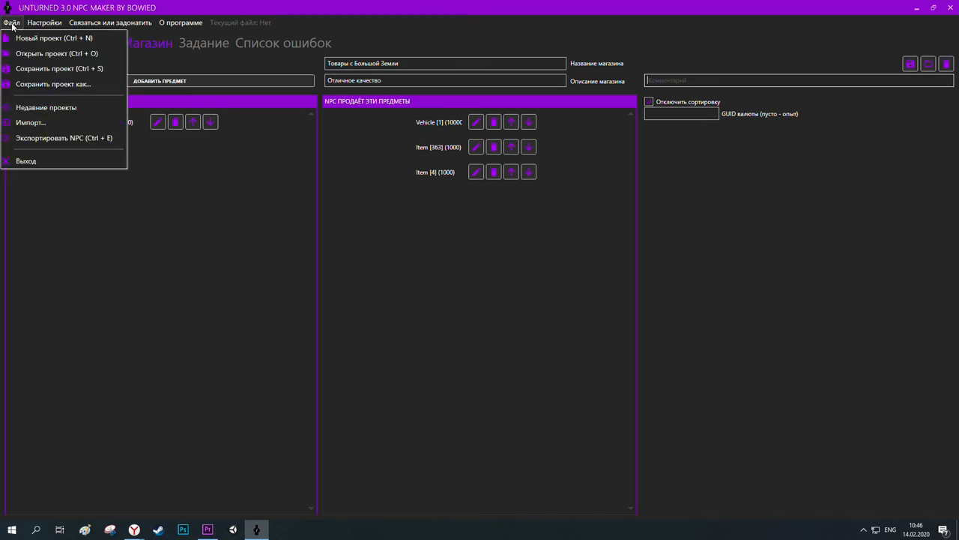
pyautogui.click(45, 53)
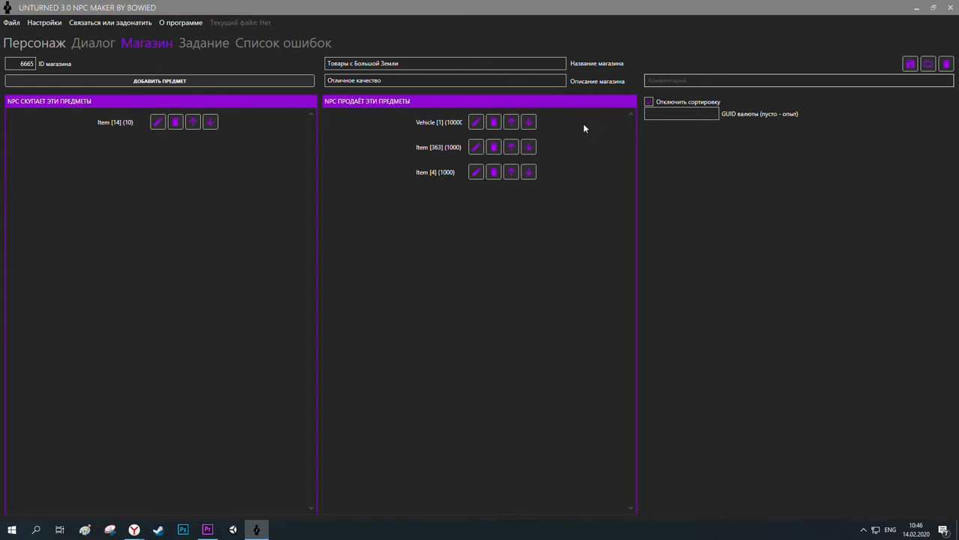
pyautogui.click(468, 7)
pyautogui.click(11, 22)
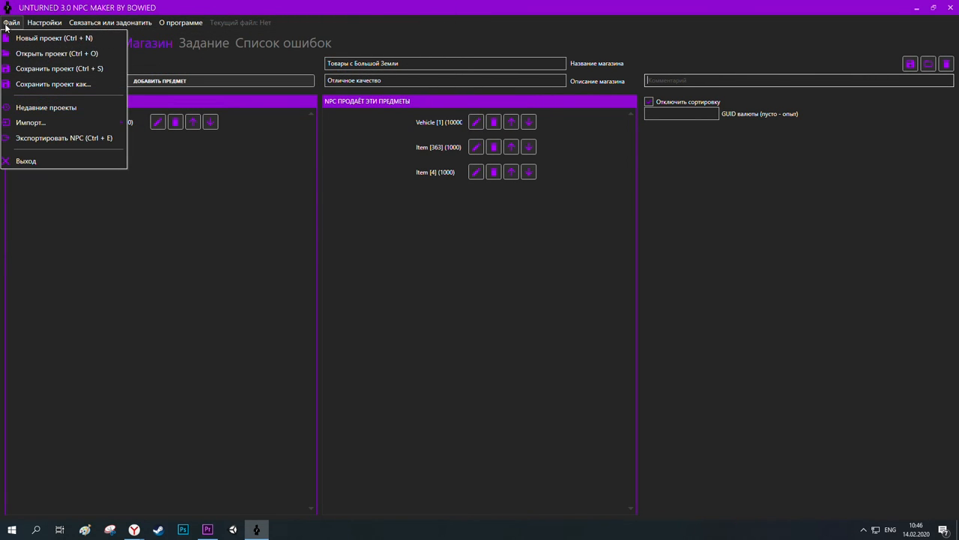
pyautogui.click(52, 91)
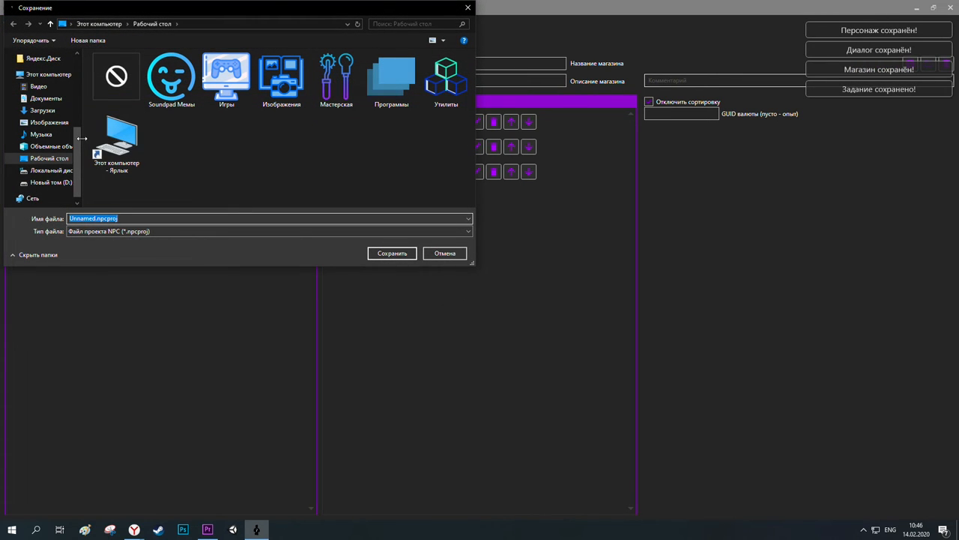
pyautogui.click(129, 219)
pyautogui.moveTo(95, 219); pyautogui.dragTo(68, 218)
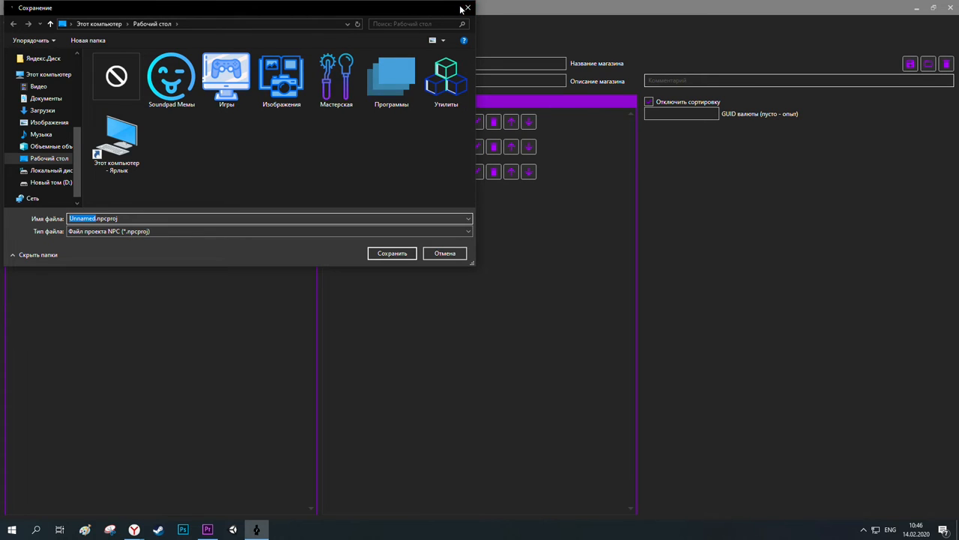
pyautogui.click(463, 7)
# - Export the NPC without saving a project file and open the exported result folder
pyautogui.click(11, 23)
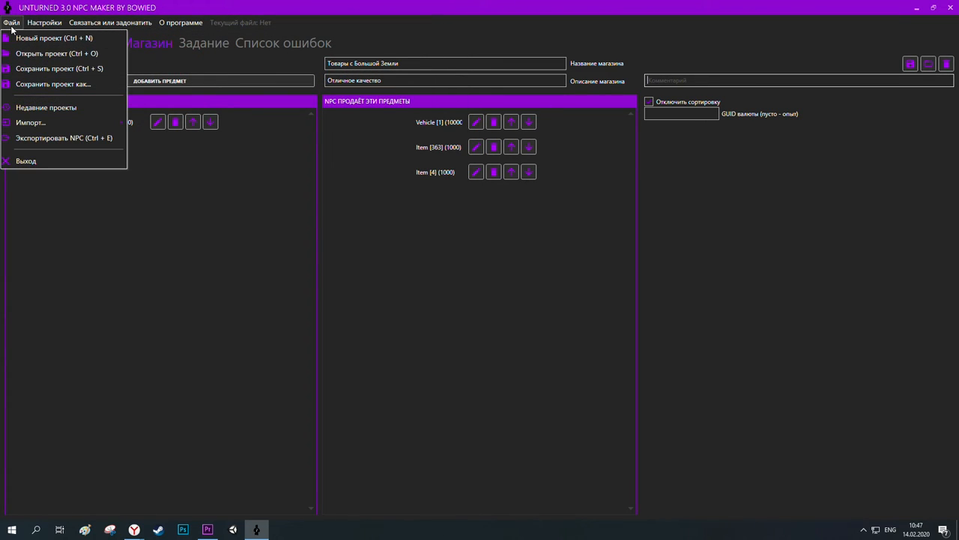
pyautogui.click(46, 136)
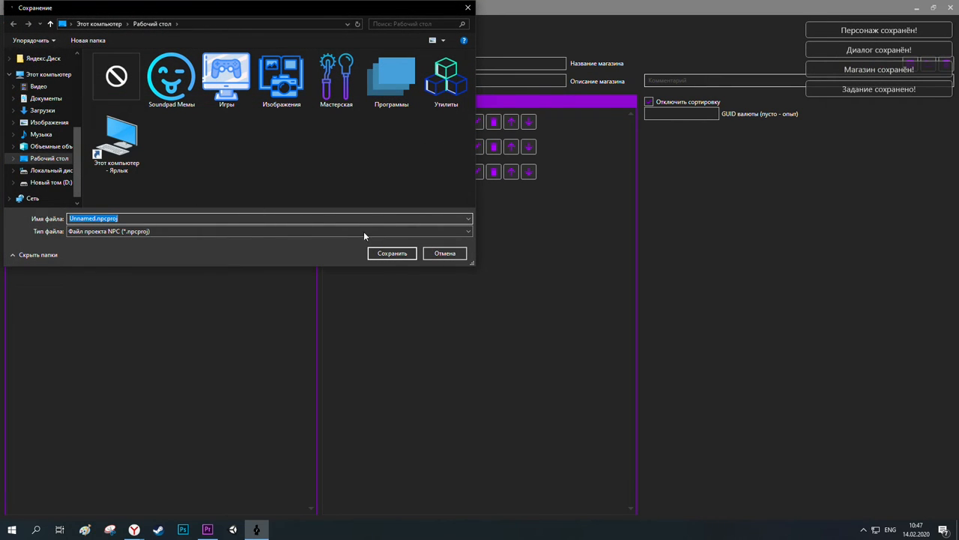
pyautogui.click(444, 253)
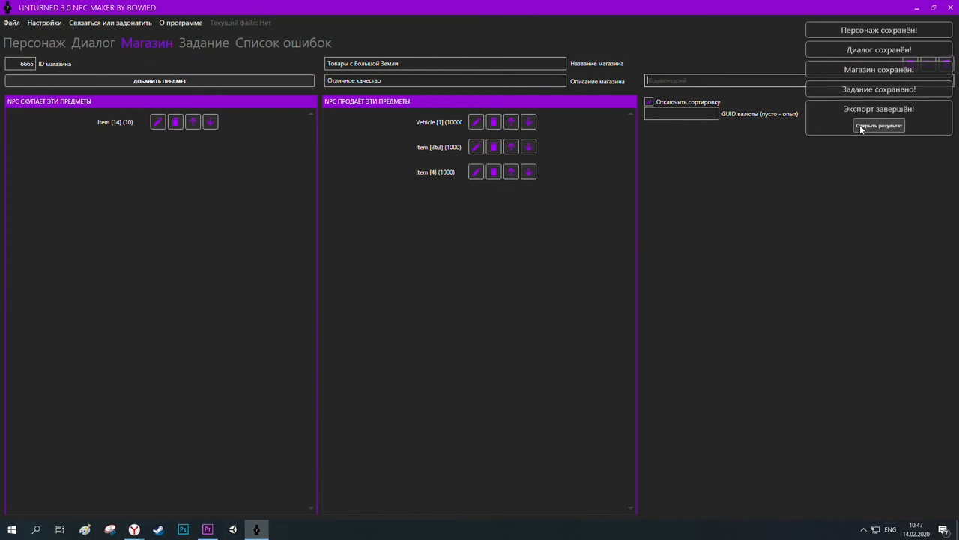
pyautogui.click(860, 127)
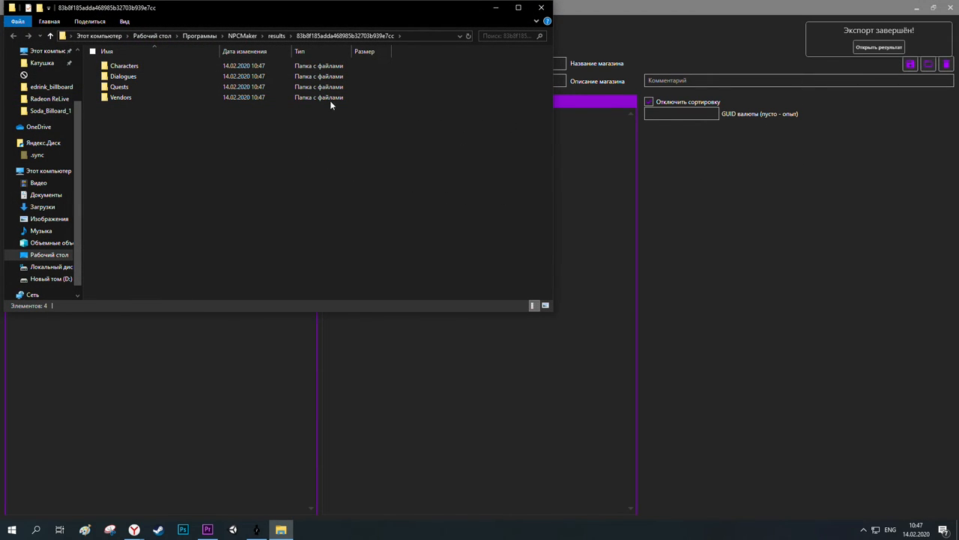
# - Examine the exported NPC folder inside the NPCMaker results directory and its category subfolders
pyautogui.click(275, 36)
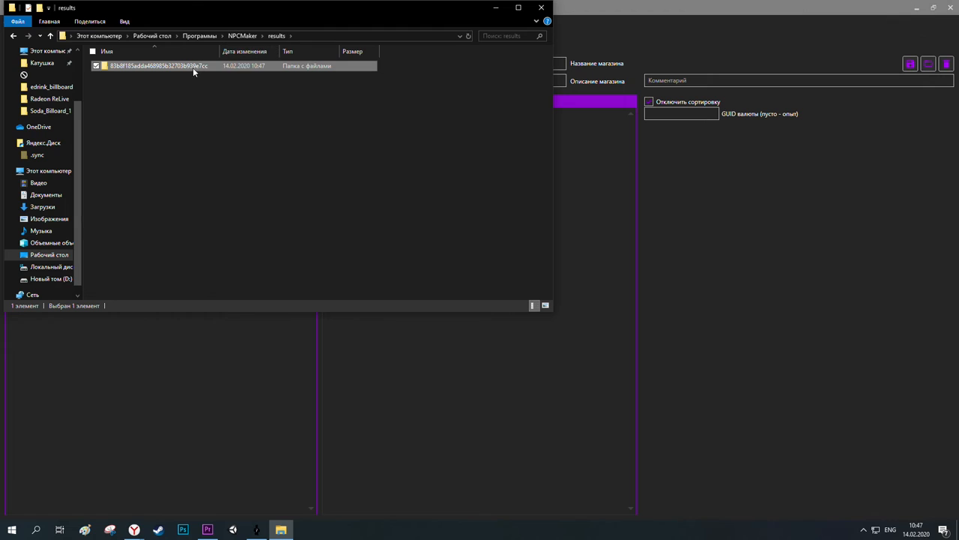
pyautogui.doubleClick(166, 69)
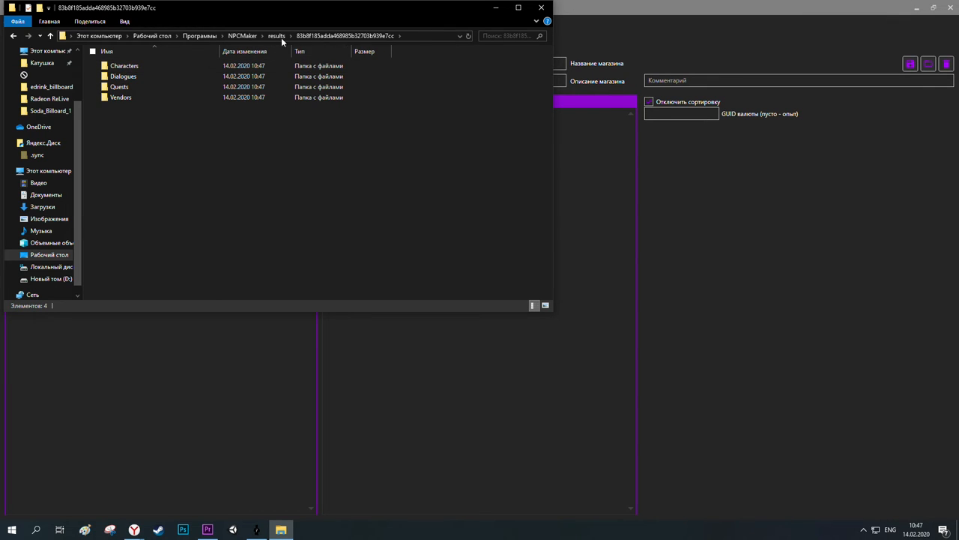
pyautogui.click(271, 38)
pyautogui.doubleClick(155, 69)
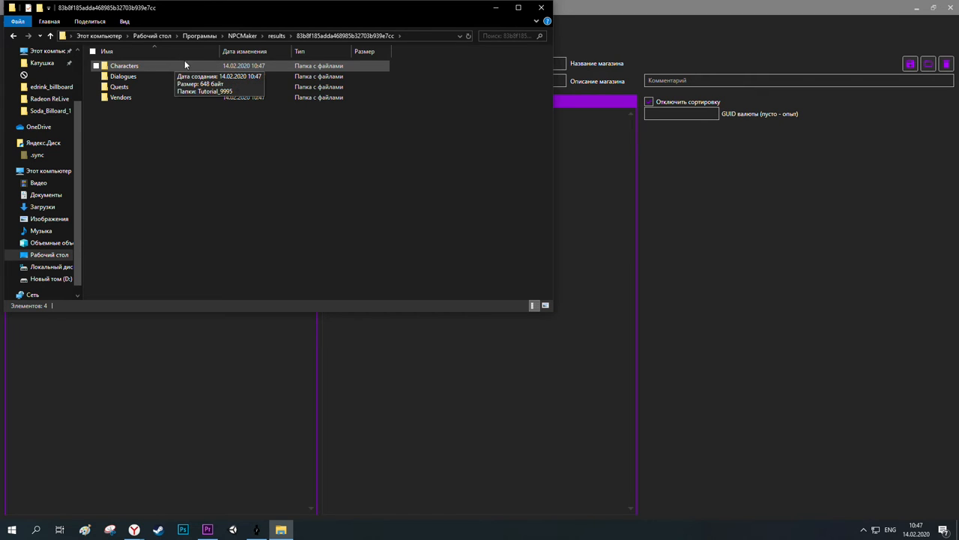
pyautogui.click(276, 36)
pyautogui.doubleClick(168, 67)
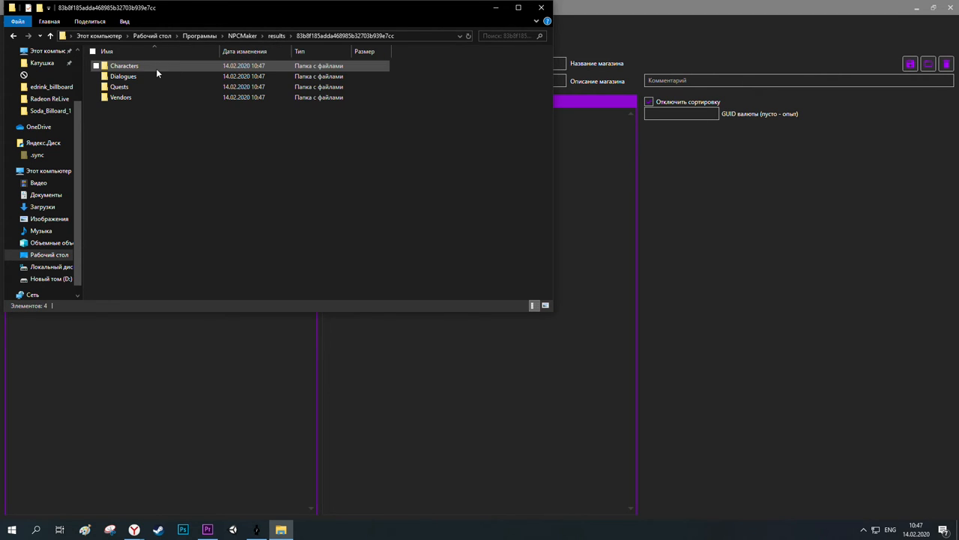
pyautogui.click(139, 68)
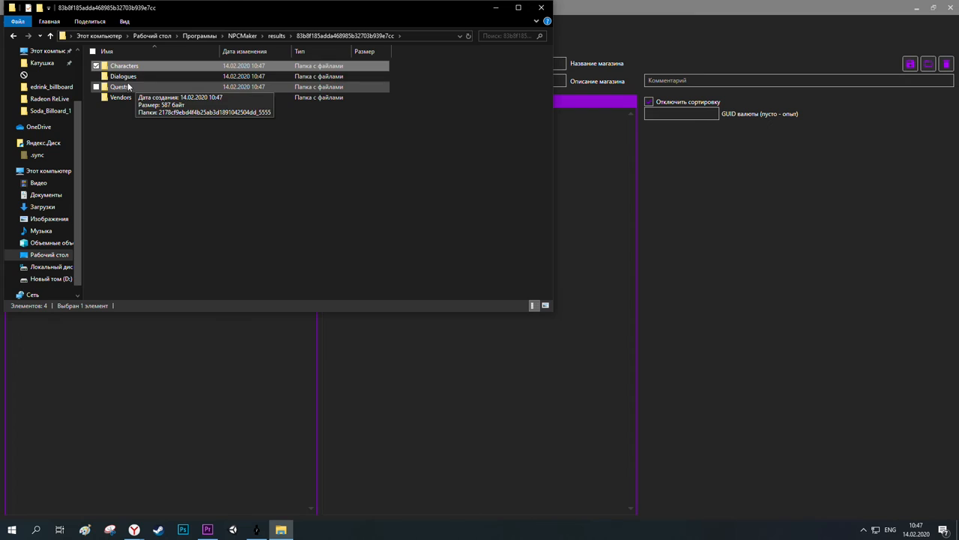
pyautogui.moveTo(148, 126); pyautogui.dragTo(125, 66)
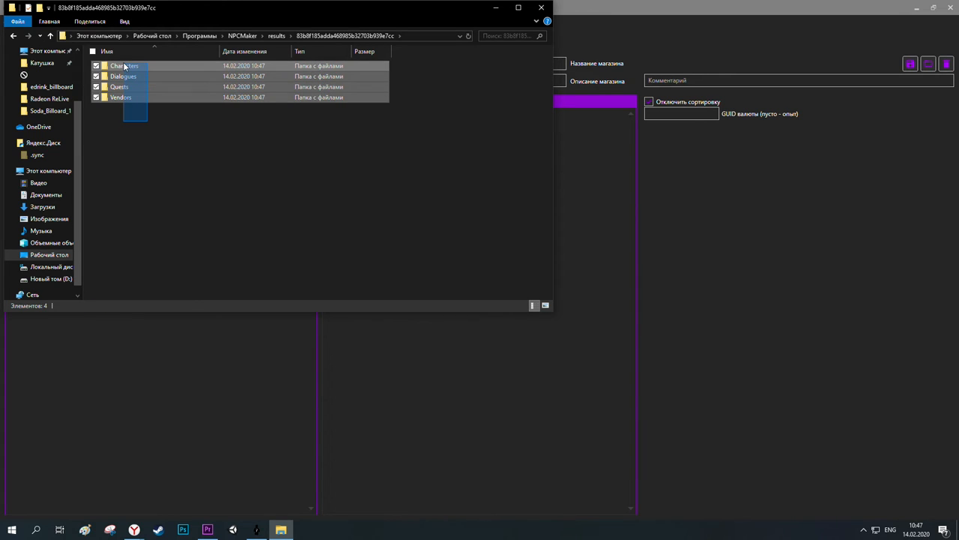
# - Examine the contents of the exported Characters, Dialogues, Quests and Vendors folders, widening the name column to read the full folder names
pyautogui.doubleClick(129, 68)
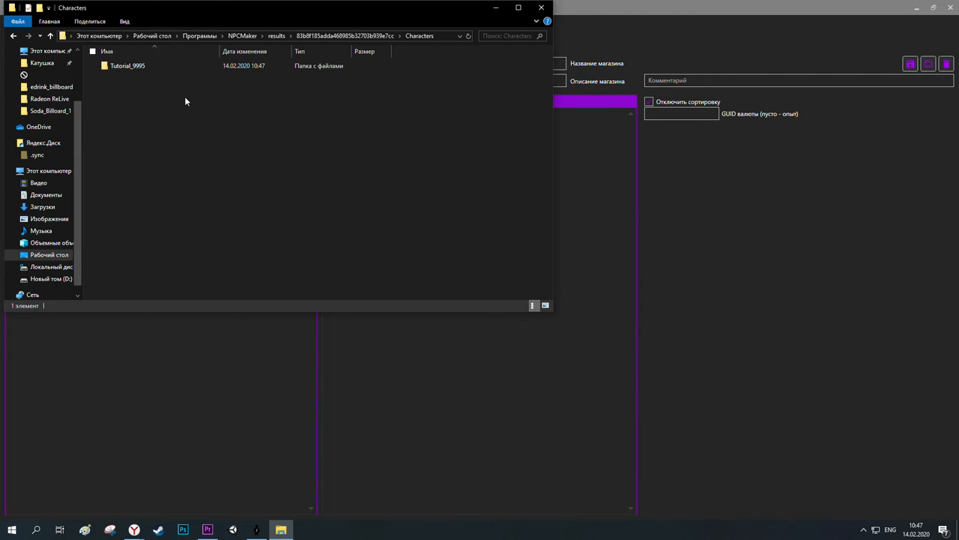
pyautogui.click(13, 35)
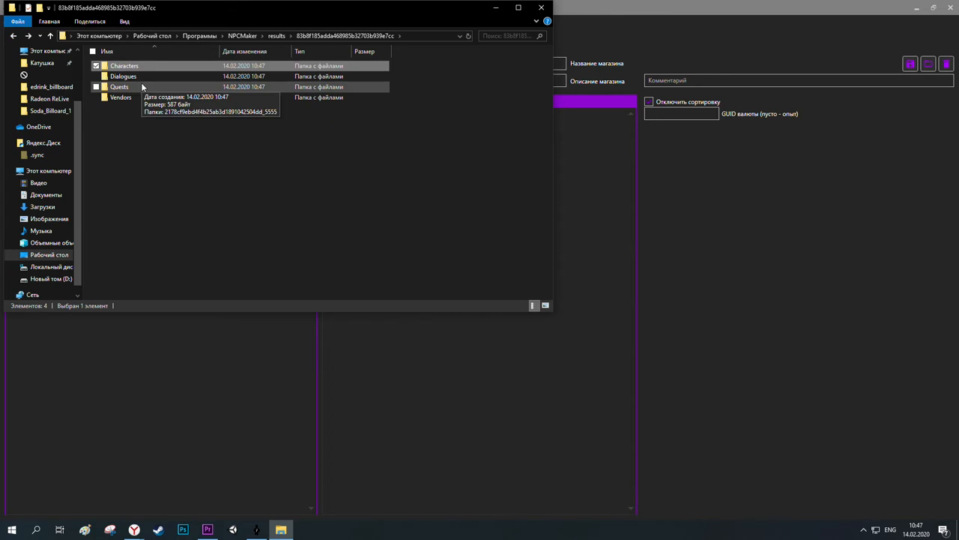
pyautogui.doubleClick(148, 78)
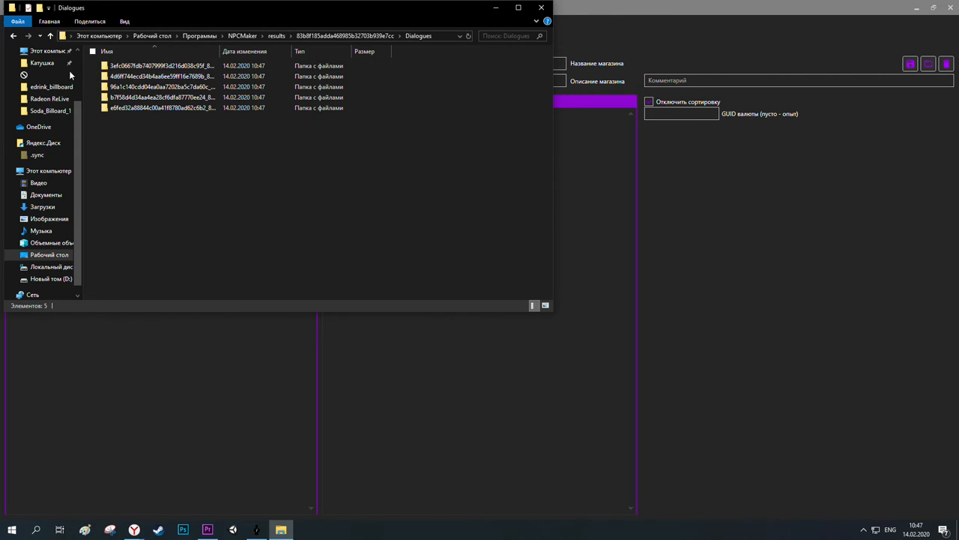
pyautogui.click(13, 35)
pyautogui.doubleClick(124, 87)
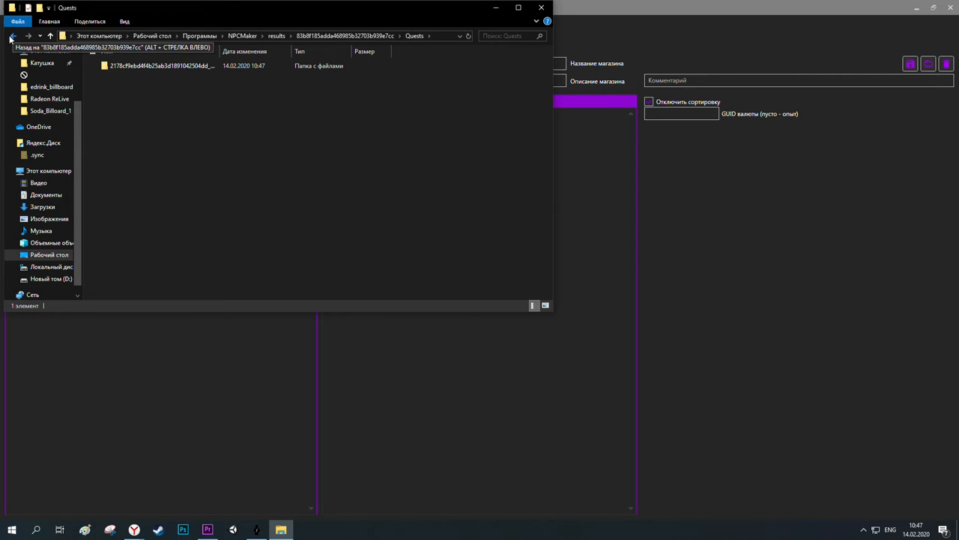
pyautogui.doubleClick(219, 51)
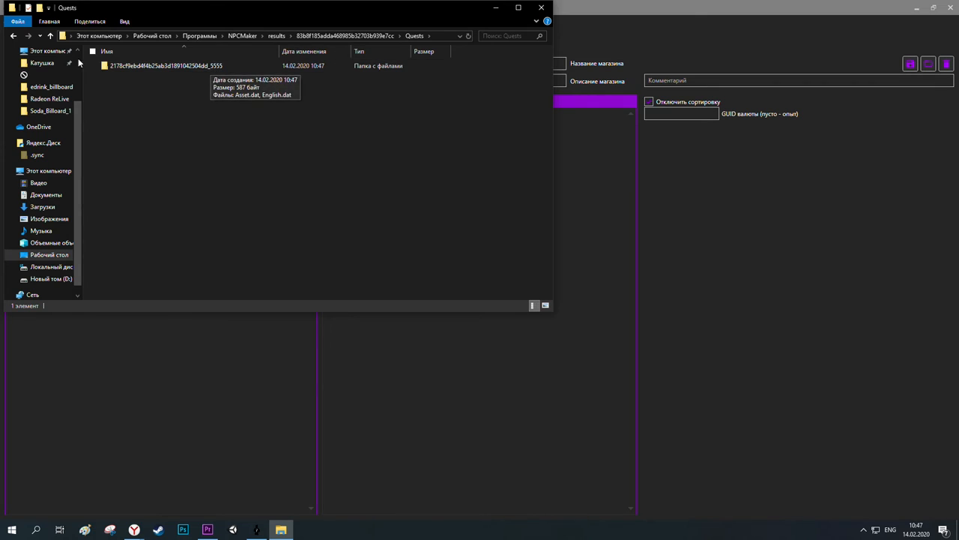
pyautogui.click(13, 36)
pyautogui.doubleClick(165, 97)
pyautogui.click(13, 36)
pyautogui.doubleClick(142, 76)
pyautogui.click(13, 36)
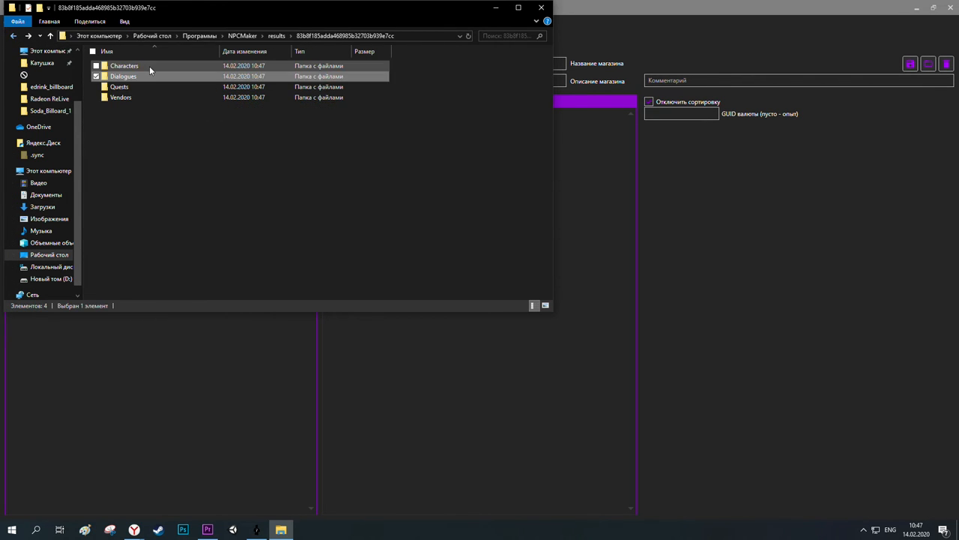
pyautogui.doubleClick(150, 66)
pyautogui.click(156, 68)
pyautogui.press('F2')
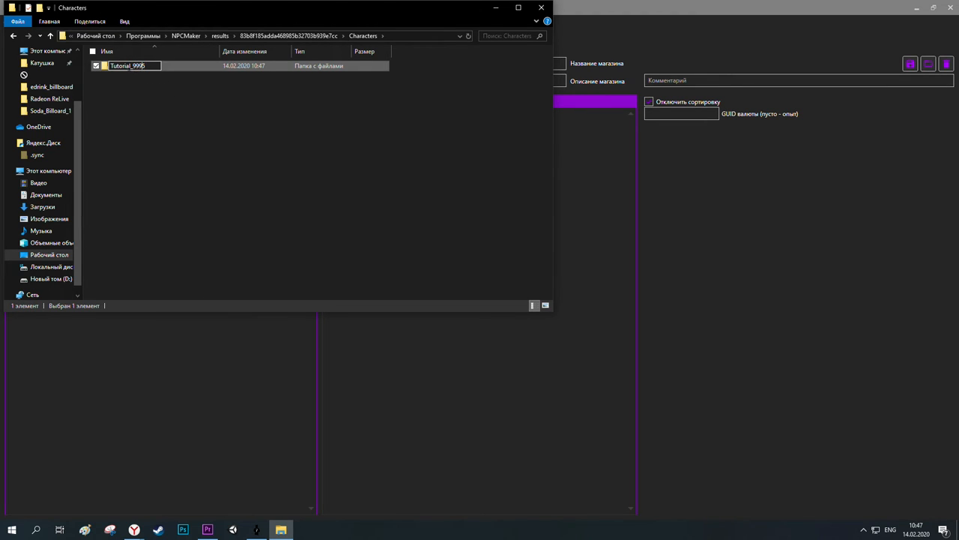
pyautogui.moveTo(130, 66); pyautogui.dragTo(102, 69)
pyautogui.click(146, 104)
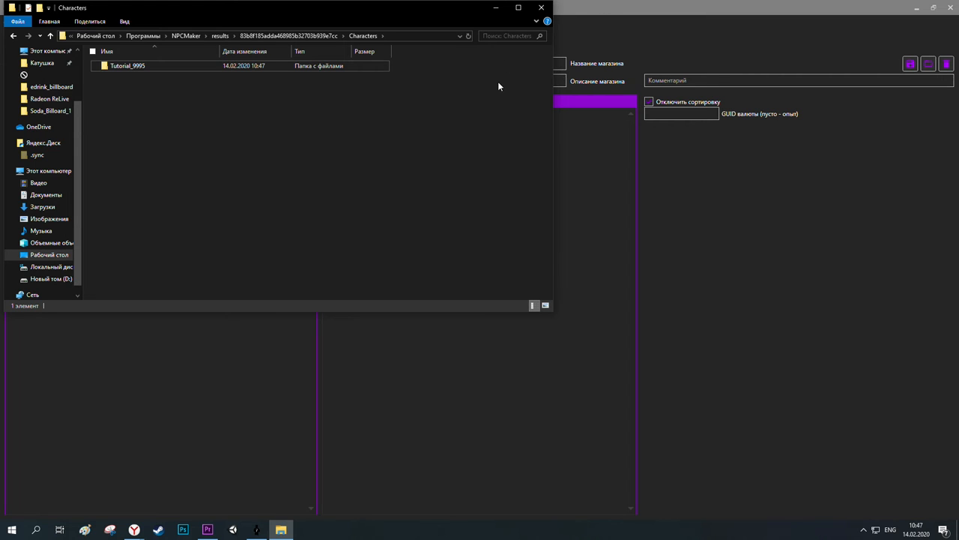
# - Move the exported NPC folder from the NPCMaker results directory to the desktop and close the folder window
pyautogui.click(910, 11)
pyautogui.moveTo(392, 8); pyautogui.dragTo(478, 33)
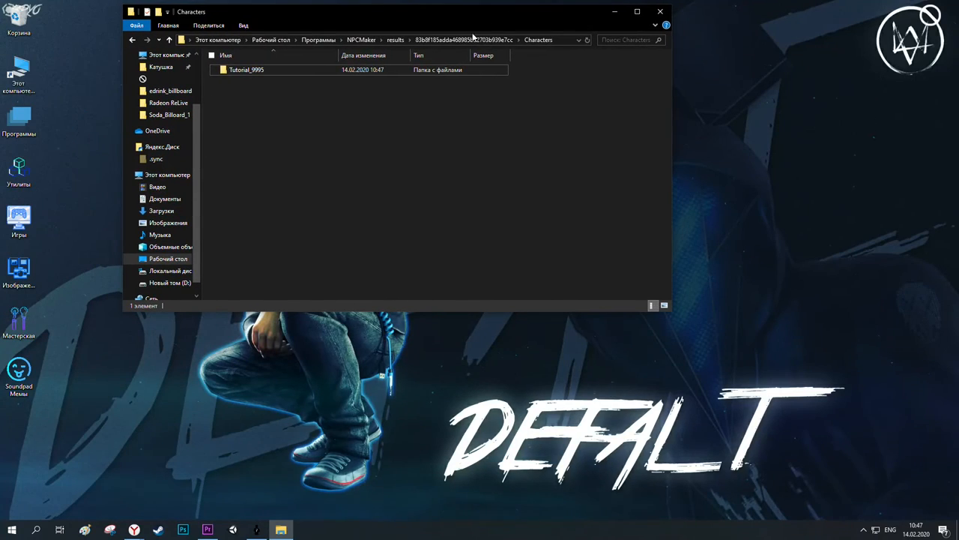
pyautogui.click(472, 39)
pyautogui.click(395, 39)
pyautogui.moveTo(261, 71); pyautogui.dragTo(98, 197)
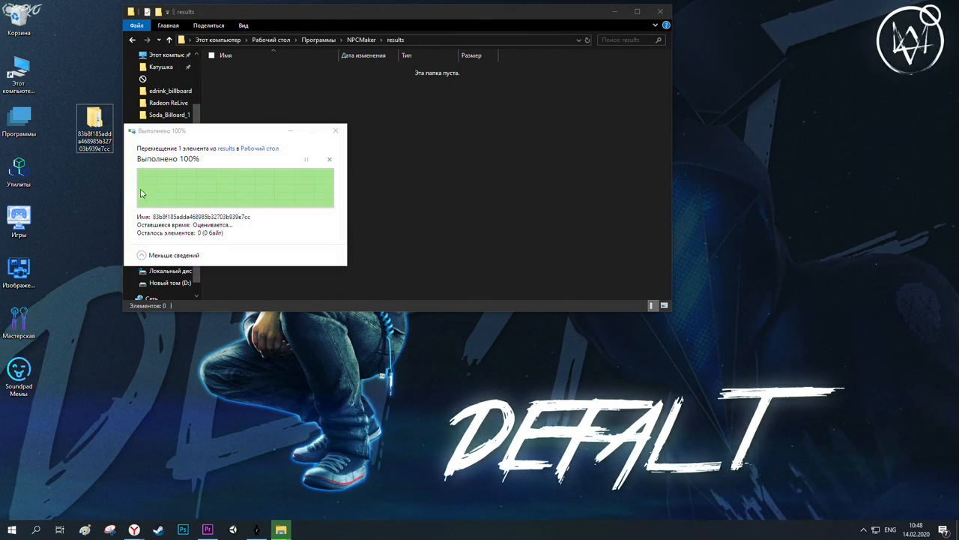
pyautogui.click(659, 12)
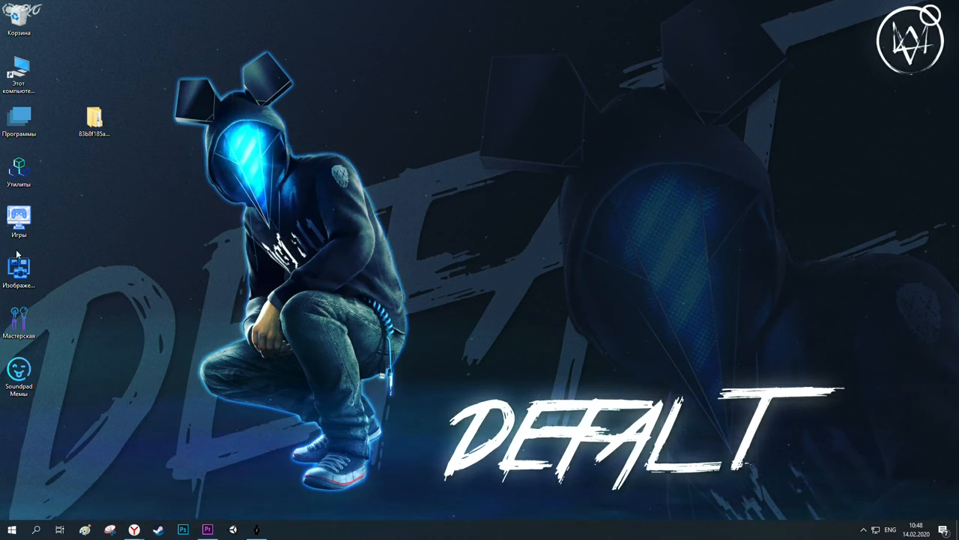
# - Copy the Tutorial_9995 folder from the export's Characters folder into Unturned's Bundles/NPCs/Characters folder
pyautogui.doubleClick(24, 310)
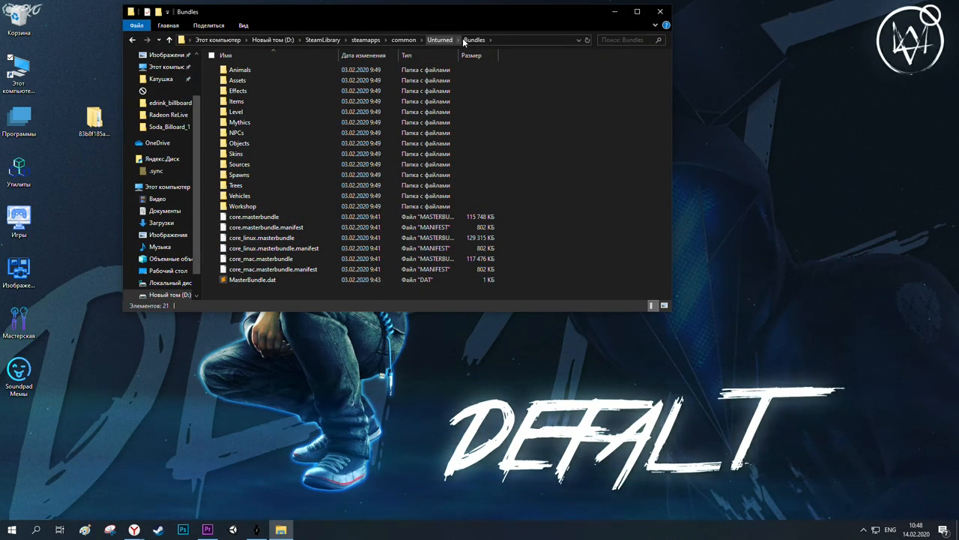
pyautogui.doubleClick(254, 132)
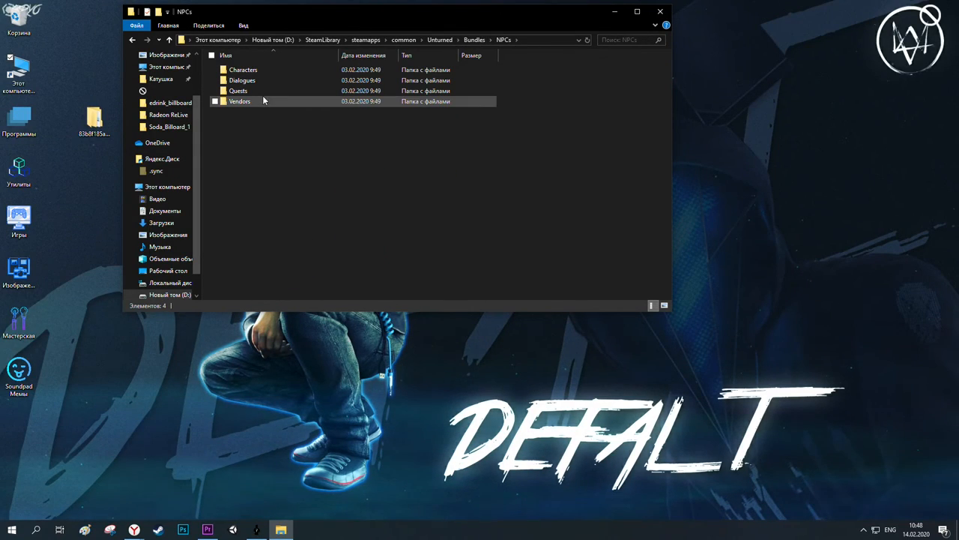
pyautogui.doubleClick(258, 70)
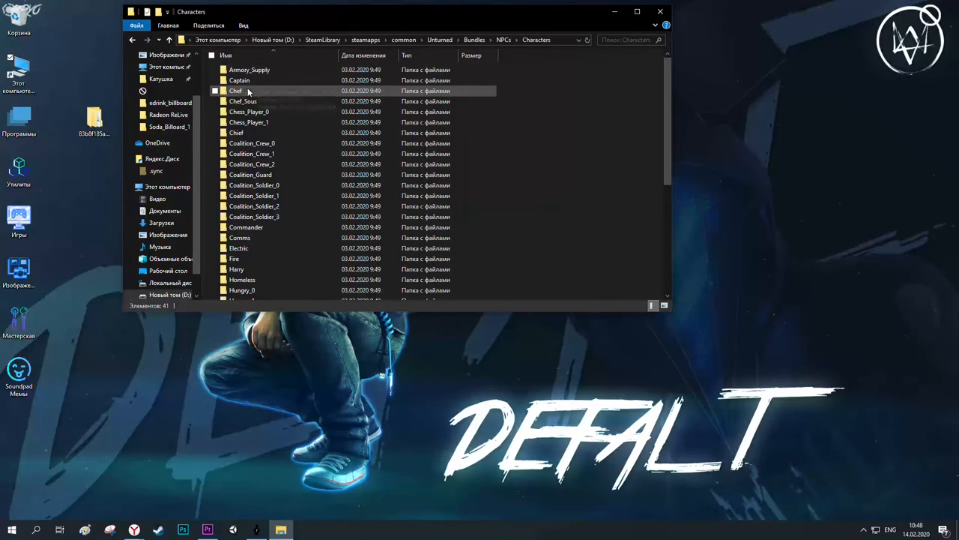
pyautogui.doubleClick(95, 120)
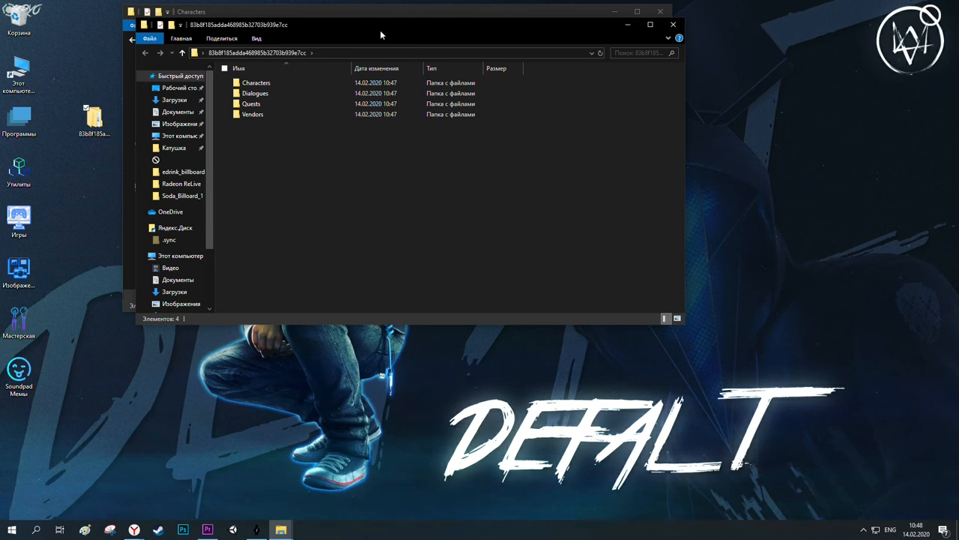
pyautogui.moveTo(381, 35); pyautogui.dragTo(794, 58)
pyautogui.doubleClick(652, 106)
pyautogui.moveTo(658, 108); pyautogui.dragTo(521, 164)
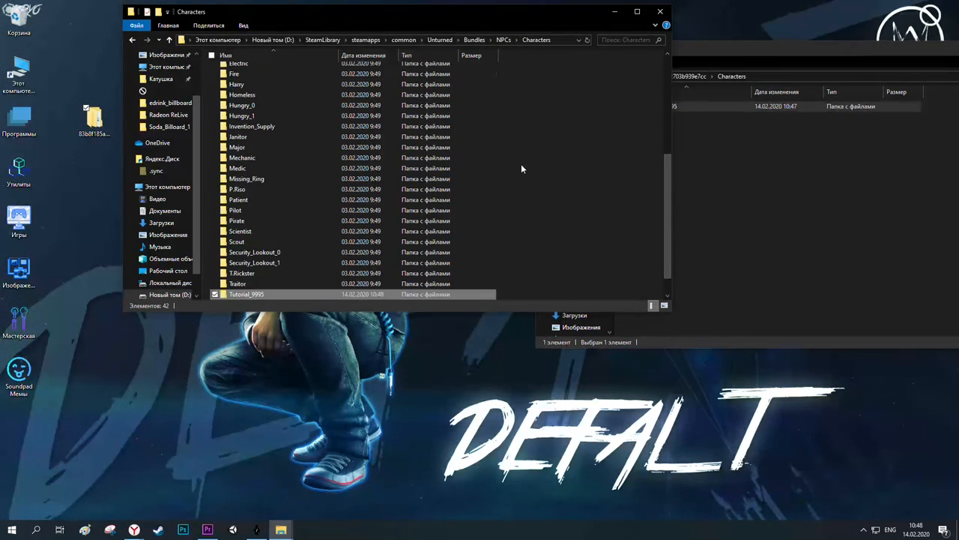
# - Open the Dialogues folders of the export and the game, and create a folder named Диалоги in the exported one
pyautogui.click(720, 181)
pyautogui.click(546, 76)
pyautogui.doubleClick(660, 116)
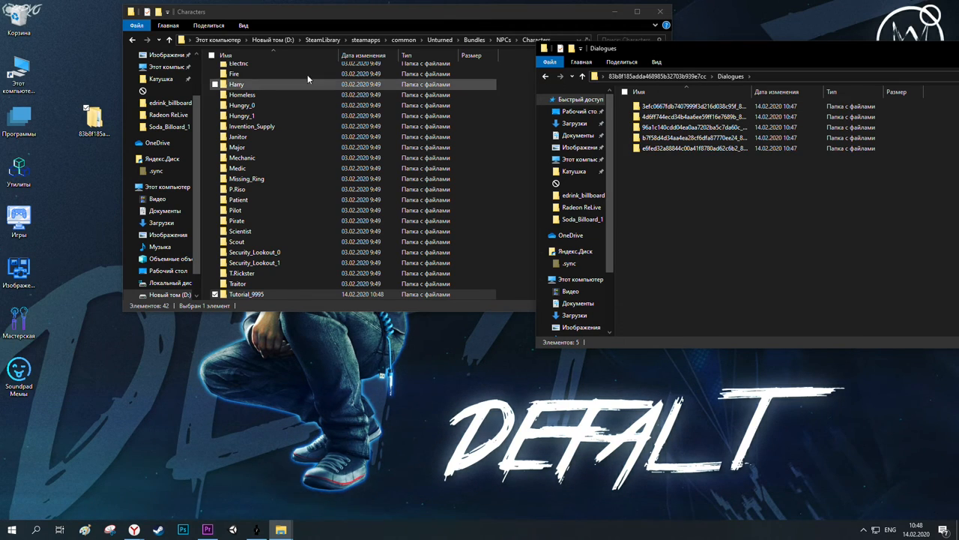
pyautogui.click(132, 40)
pyautogui.doubleClick(240, 81)
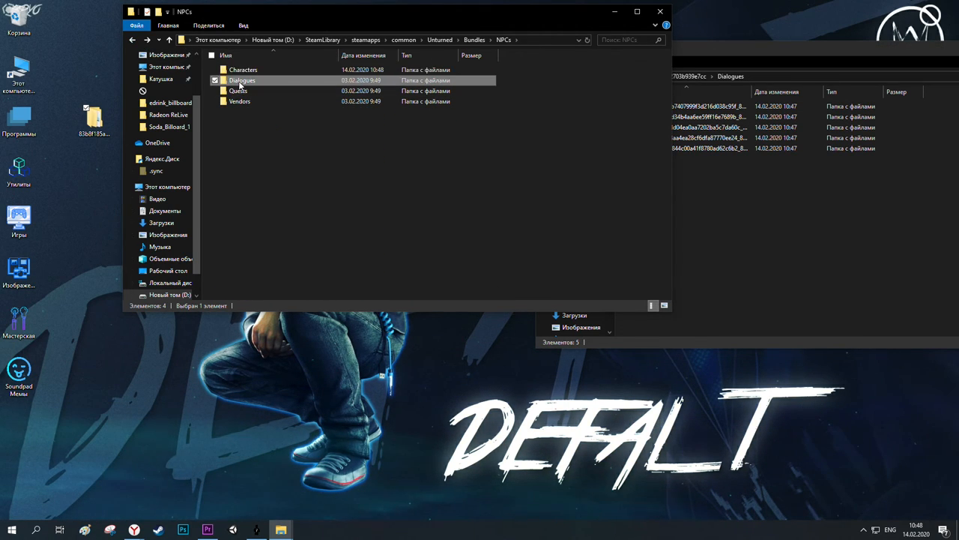
pyautogui.click(714, 188)
pyautogui.moveTo(724, 196); pyautogui.dragTo(697, 196)
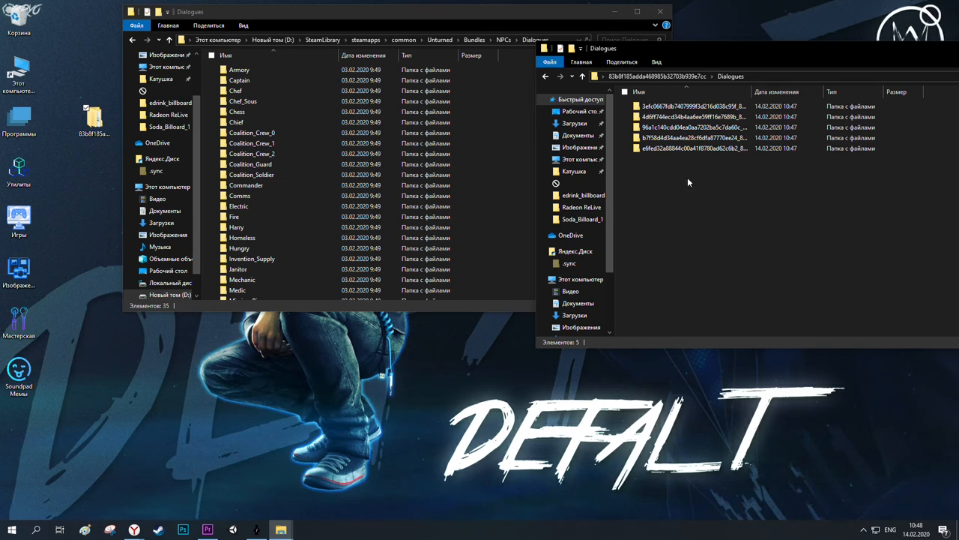
pyautogui.rightClick(671, 183)
pyautogui.moveTo(707, 327)
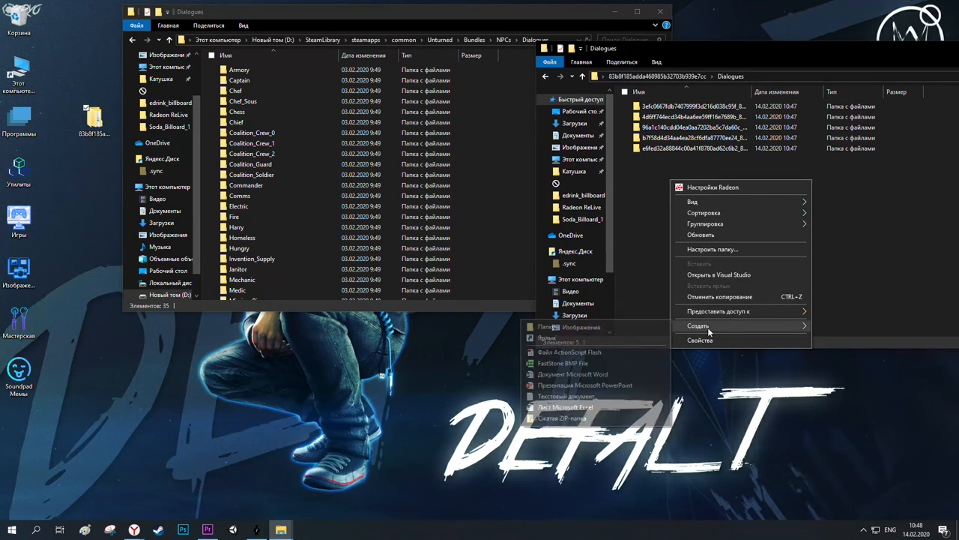
pyautogui.click(629, 324)
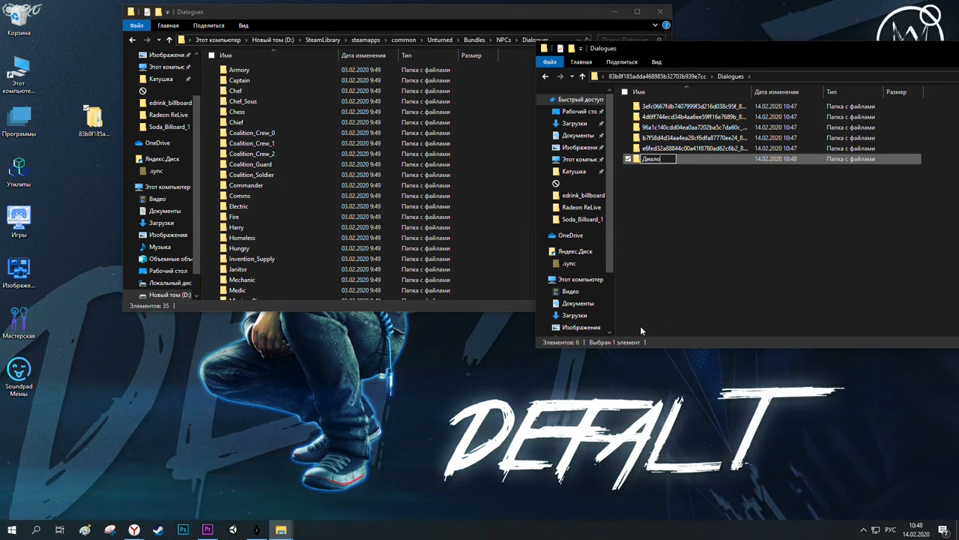
pyautogui.press('Return')
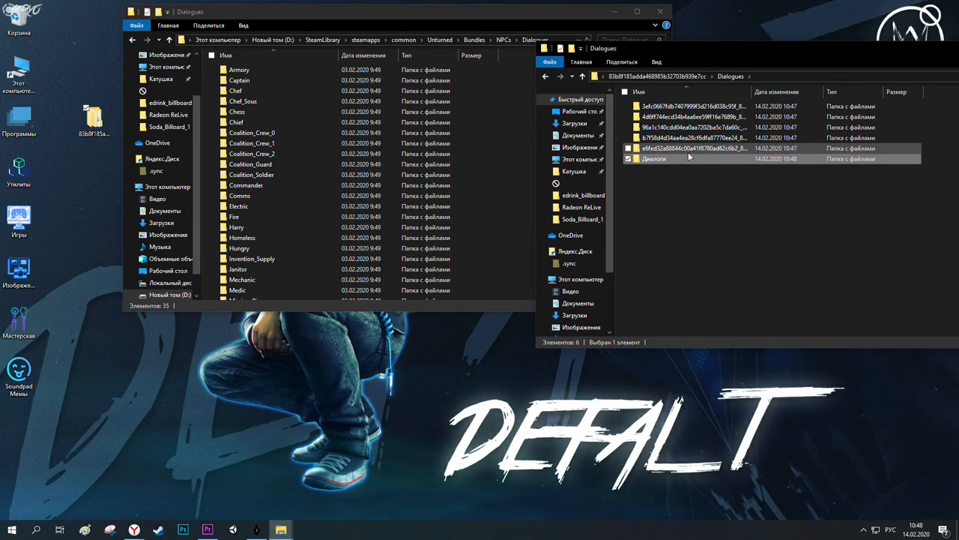
# - Move the five exported dialogue folders into Диалоги and copy that folder into the game's Dialogues folder
pyautogui.click(688, 149)
pyautogui.keyDown('shift'); pyautogui.click(678, 107); pyautogui.keyUp('shift')
pyautogui.moveTo(678, 108); pyautogui.dragTo(667, 162)
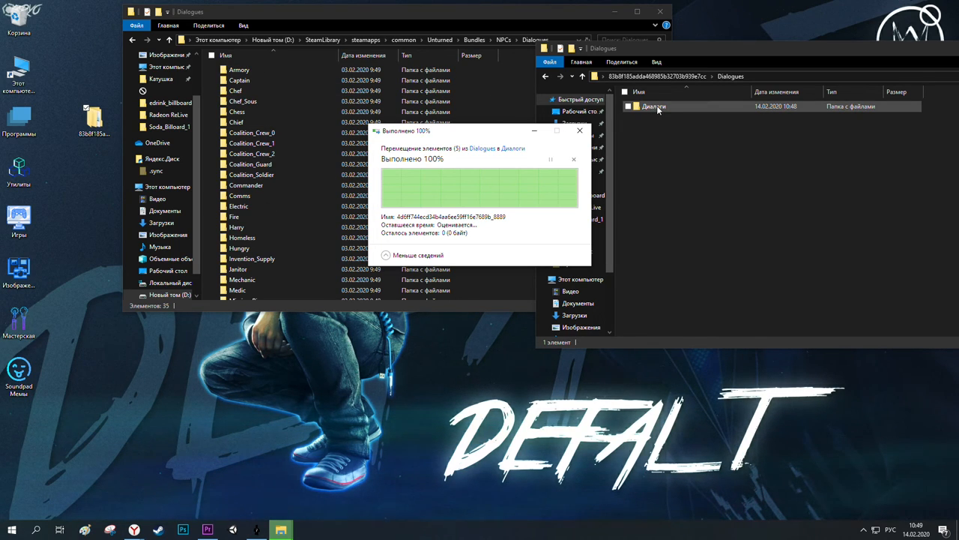
pyautogui.moveTo(657, 106); pyautogui.dragTo(442, 135)
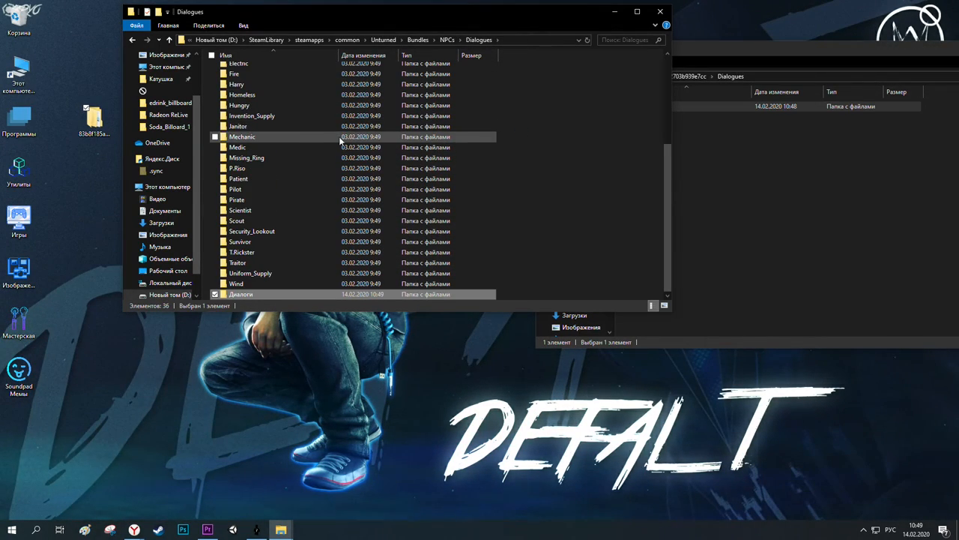
# - Copy the quest folder from the export's Quests folder into the game's Bundles/NPCs/Quests folder
pyautogui.click(133, 40)
pyautogui.doubleClick(246, 99)
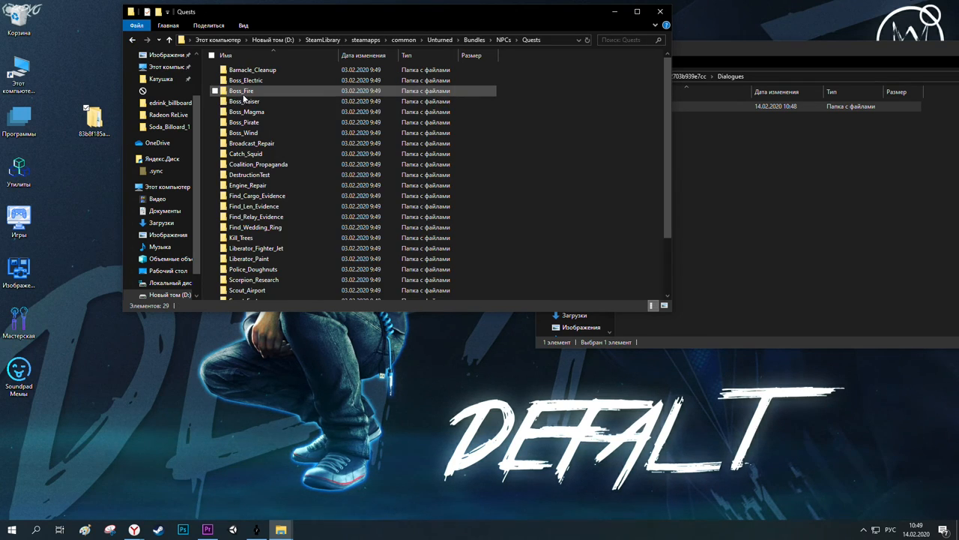
pyautogui.click(528, 125)
pyautogui.click(546, 77)
pyautogui.doubleClick(650, 126)
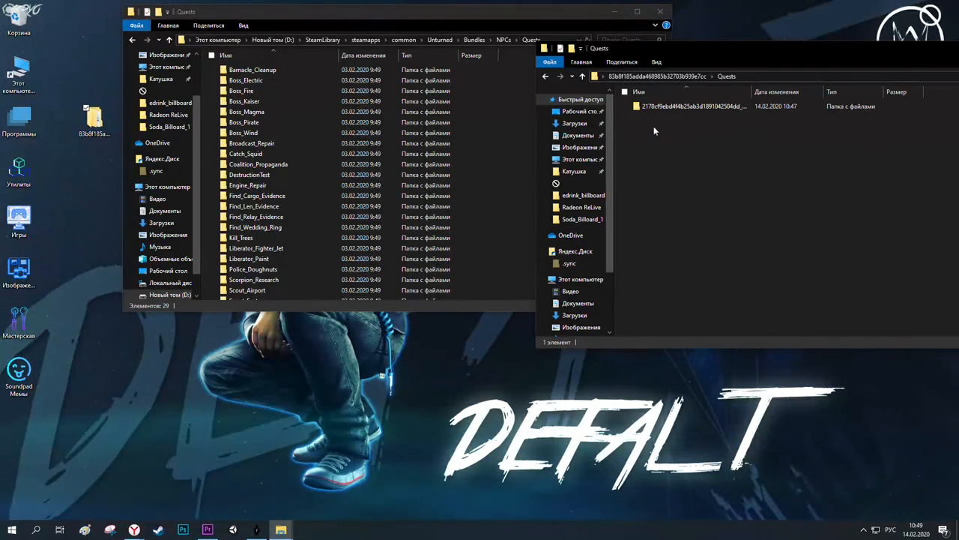
pyautogui.moveTo(664, 106); pyautogui.dragTo(510, 132)
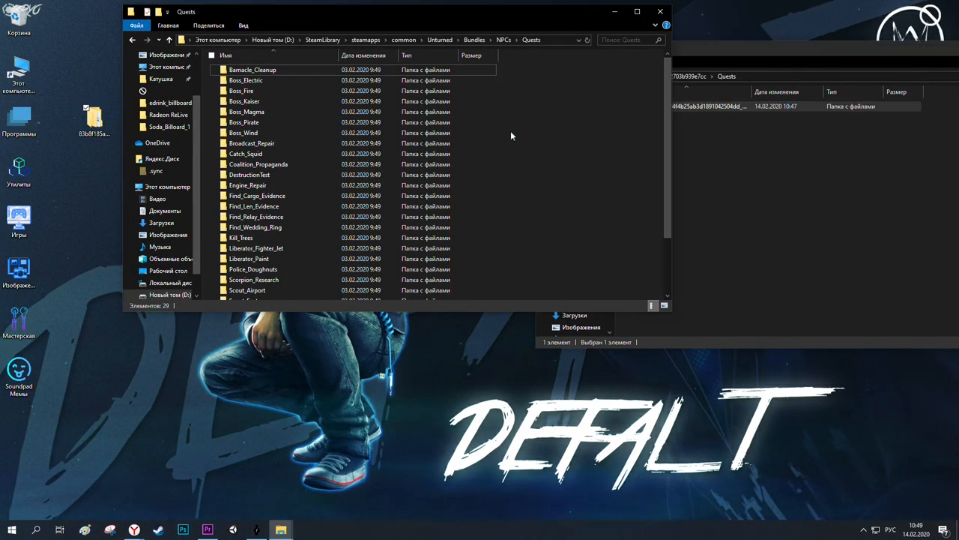
# - Copy the shop folder from the export's Vendors folder into the game's Bundles/NPCs/Vendors folder
pyautogui.click(719, 158)
pyautogui.click(545, 76)
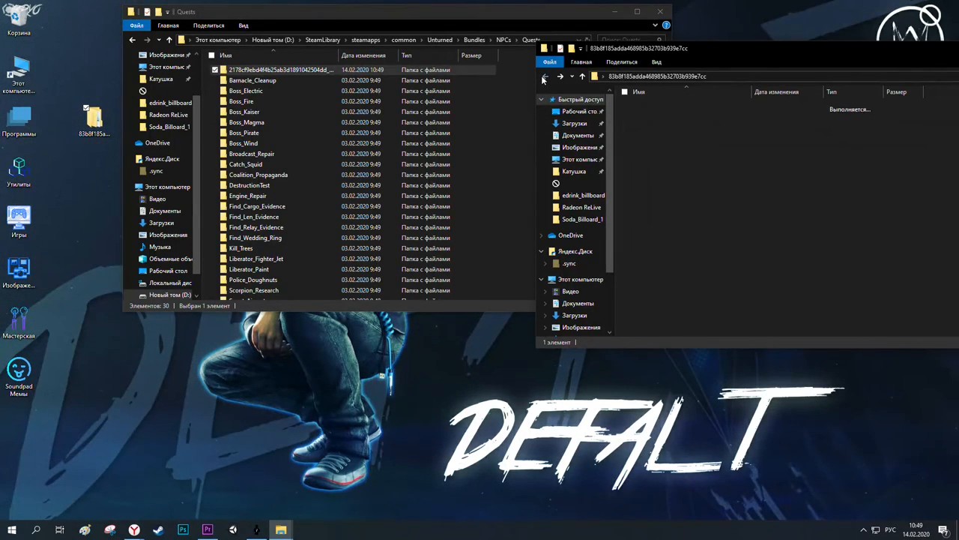
pyautogui.click(659, 140)
pyautogui.doubleClick(659, 139)
pyautogui.click(504, 40)
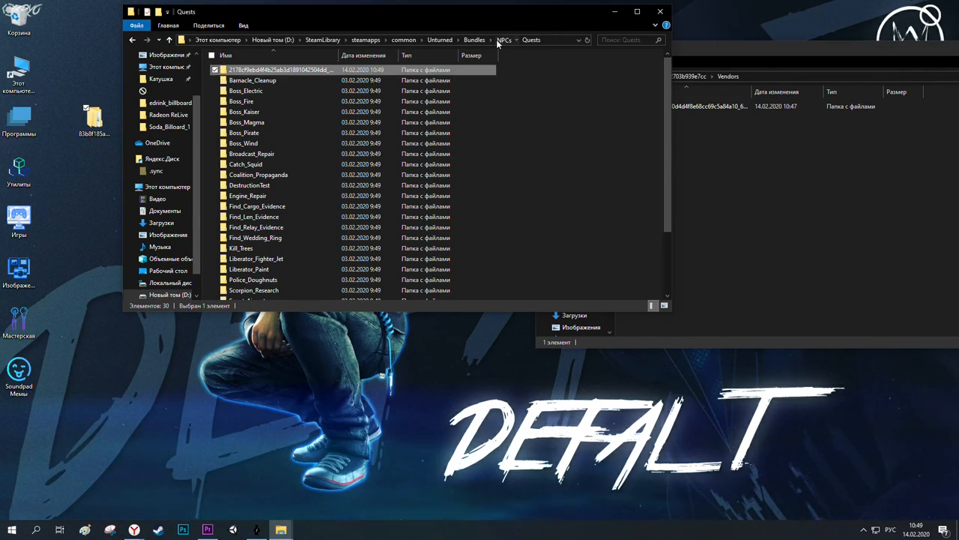
pyautogui.doubleClick(264, 101)
pyautogui.moveTo(719, 105); pyautogui.dragTo(375, 155)
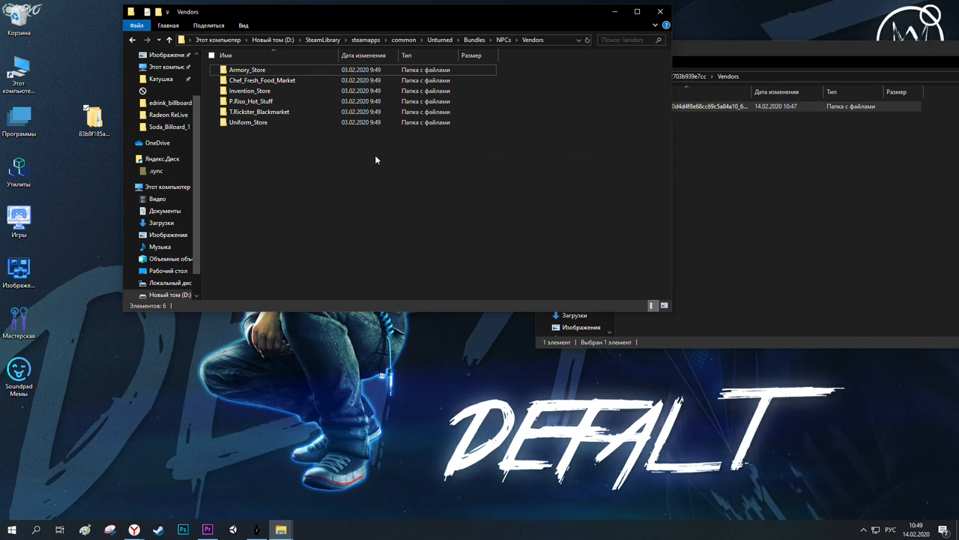
# - Clear the folder windows off the desktop and delete the exported NPC folder from it
pyautogui.click(504, 39)
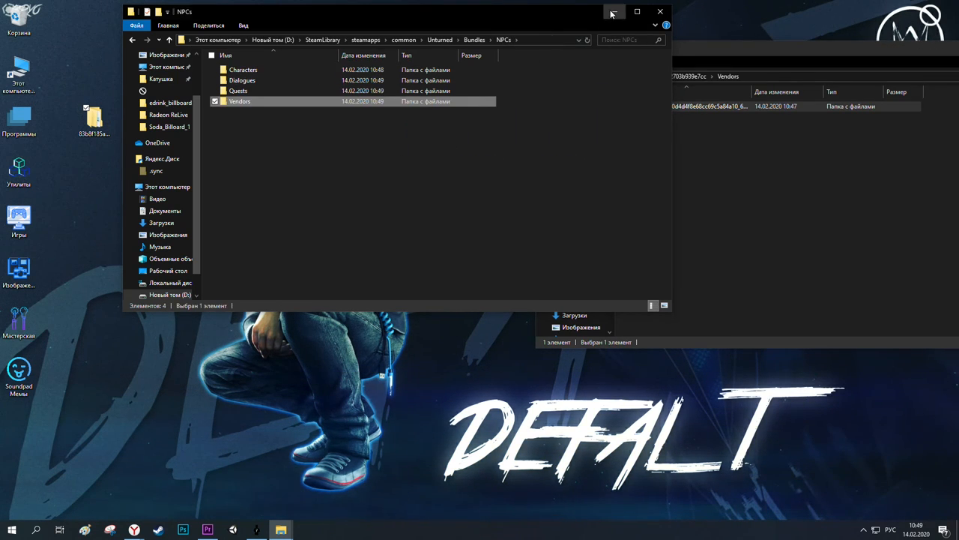
pyautogui.click(615, 12)
pyautogui.moveTo(738, 47); pyautogui.dragTo(364, 54)
pyautogui.click(699, 55)
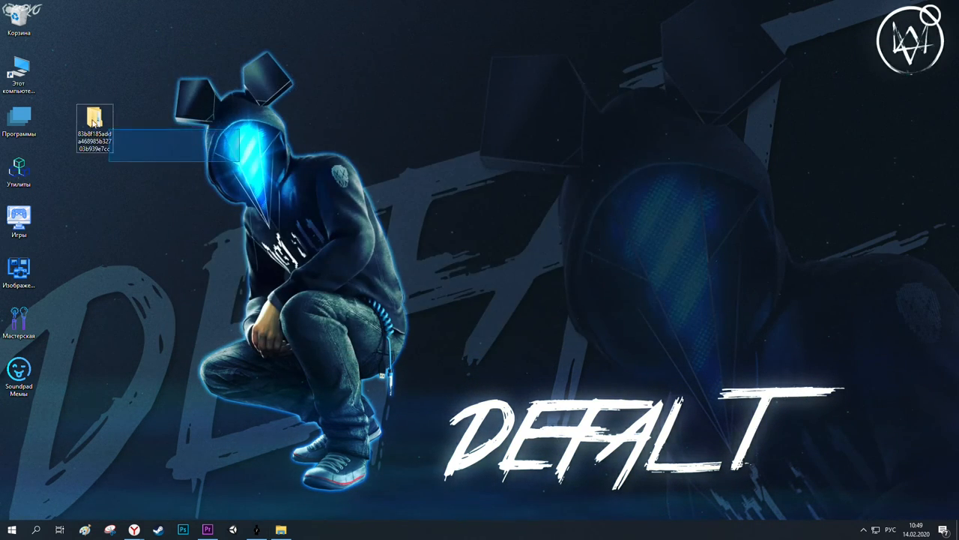
pyautogui.click(78, 109)
pyautogui.press('Delete')
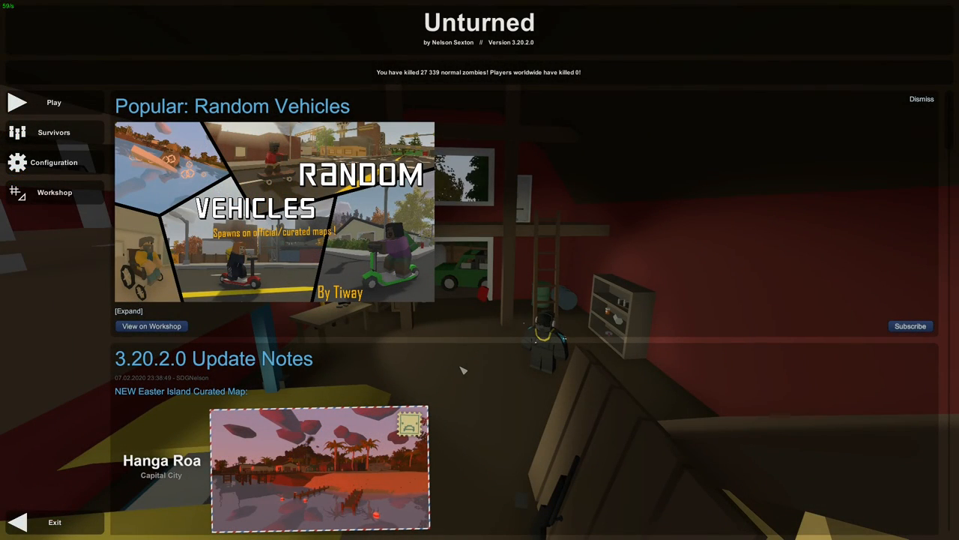
# - In Unturned, open the Destruction map in the Workshop map editor
pyautogui.click(59, 193)
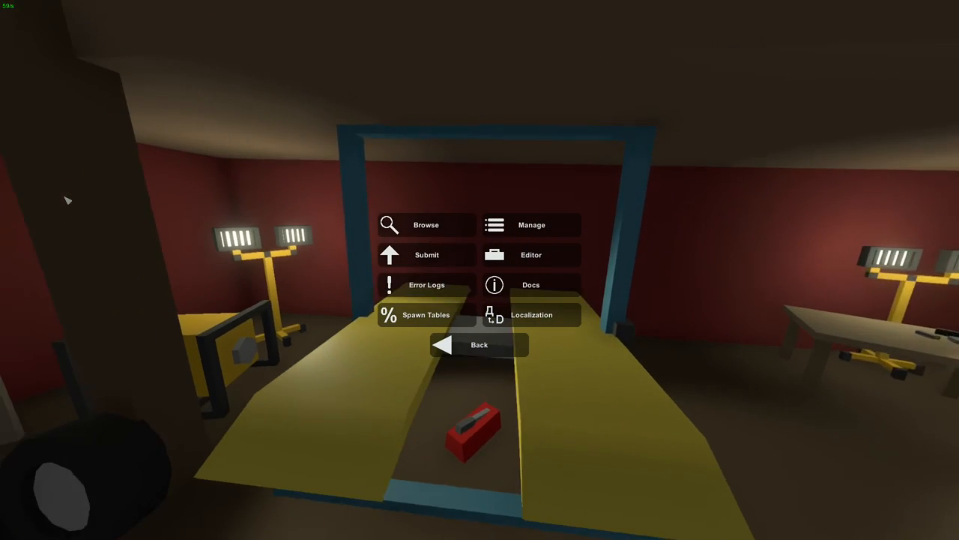
pyautogui.click(503, 264)
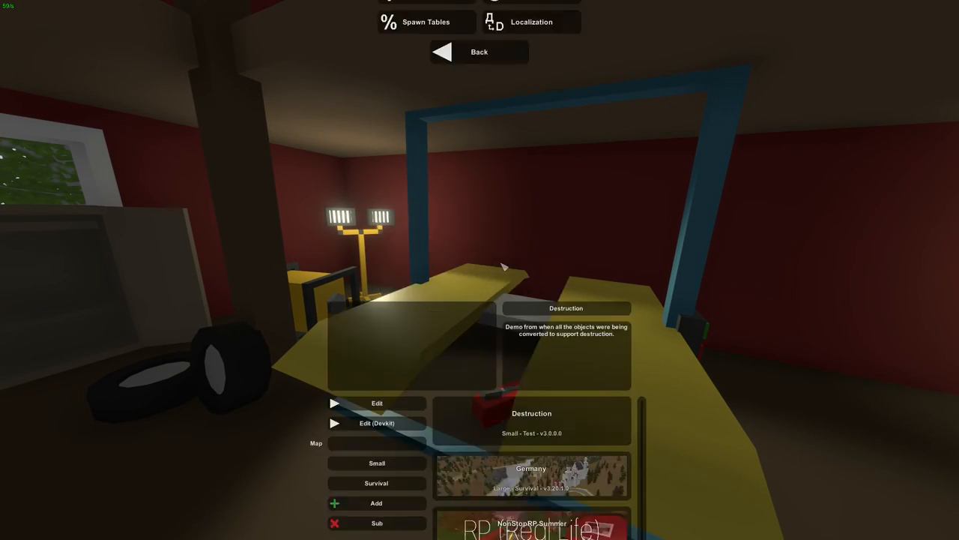
pyautogui.scroll(-3, 518, 223)
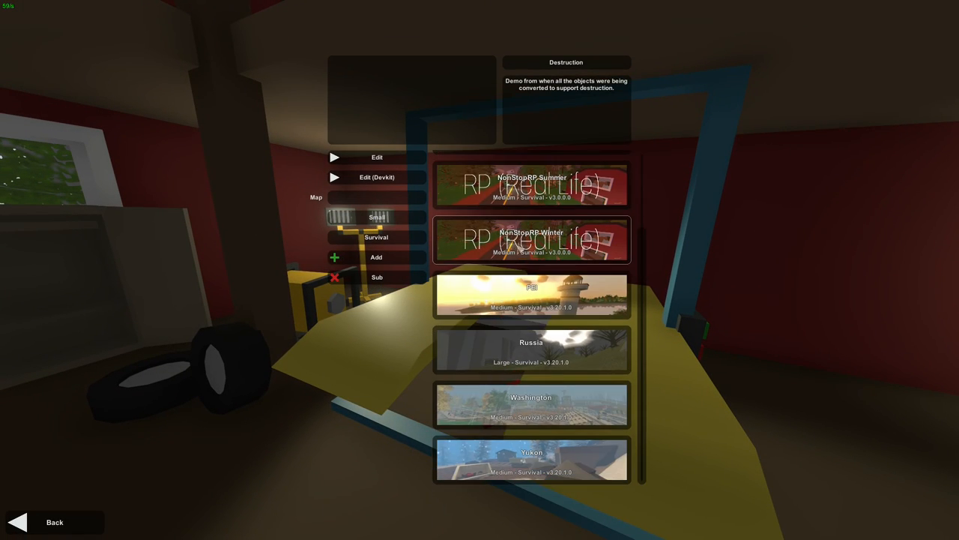
pyautogui.scroll(3, 524, 347)
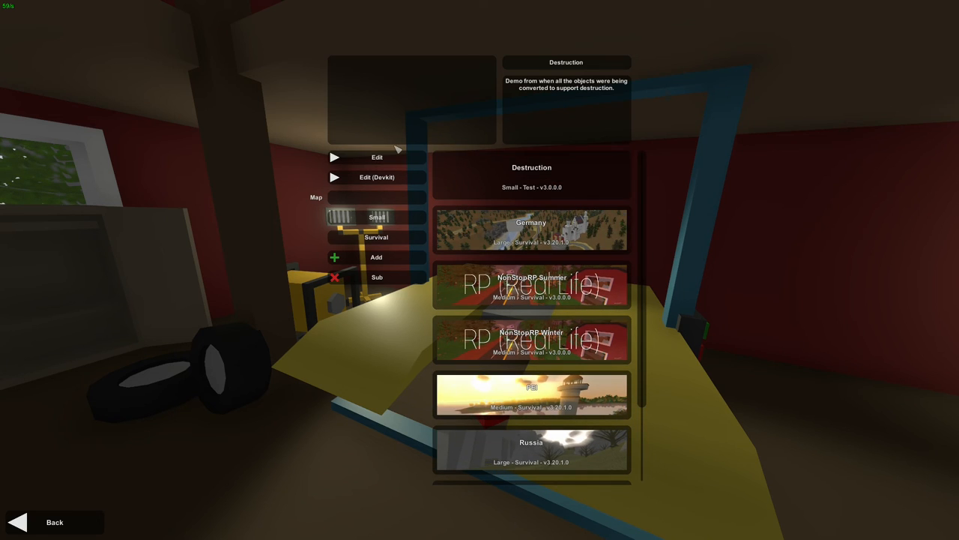
pyautogui.click(401, 158)
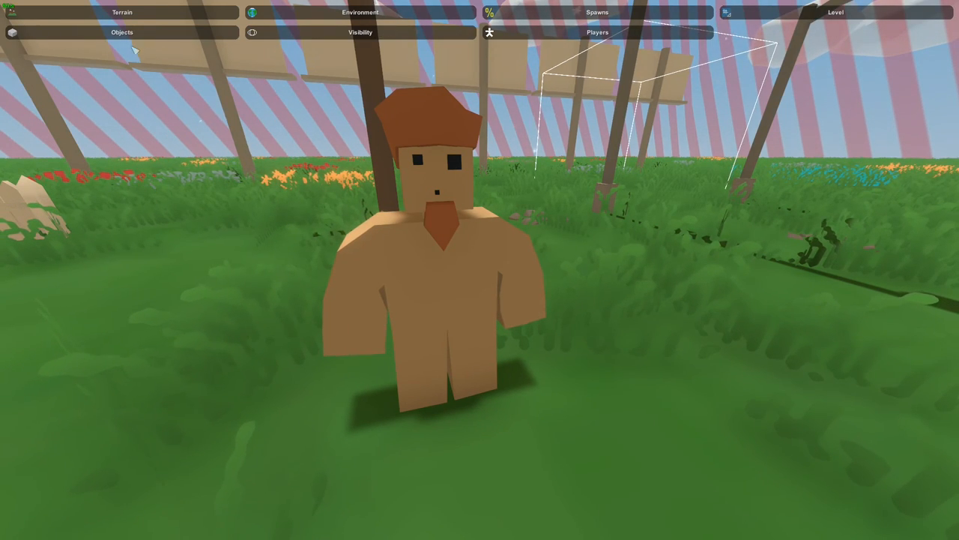
# - Search the map objects for "tutorial" and select the Tutorial NPC for placement
pyautogui.click(122, 33)
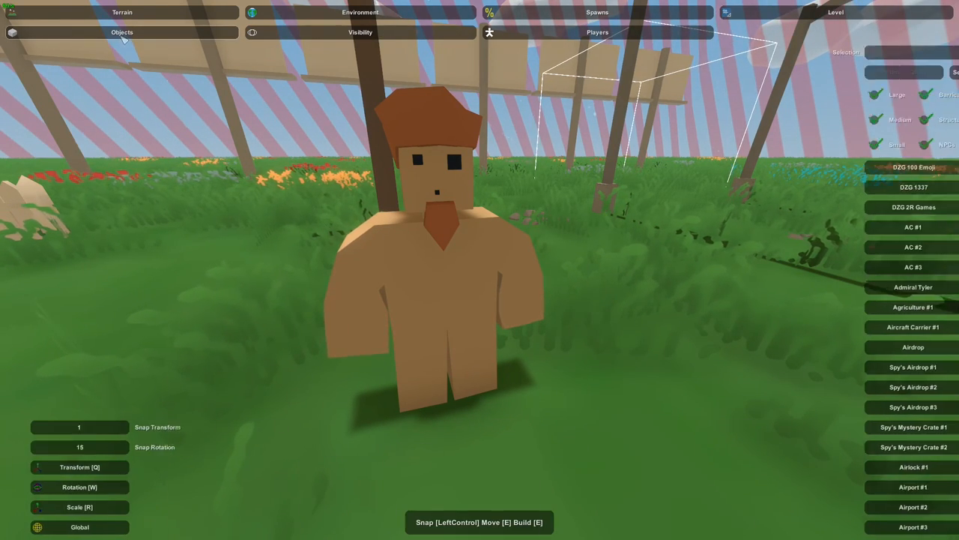
pyautogui.click(873, 72)
pyautogui.write('tutorial')
pyautogui.press('Return')
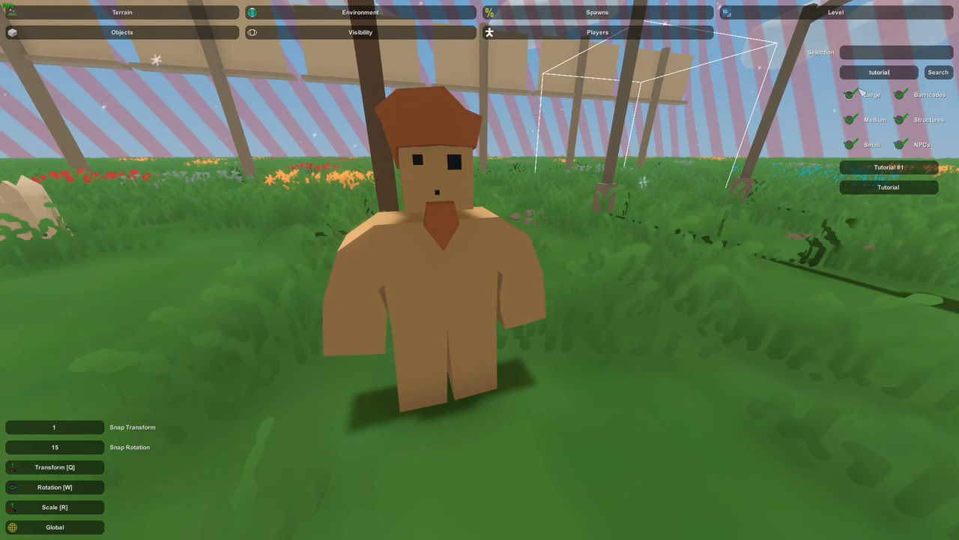
pyautogui.rightClick(698, 203)
pyautogui.click(888, 188)
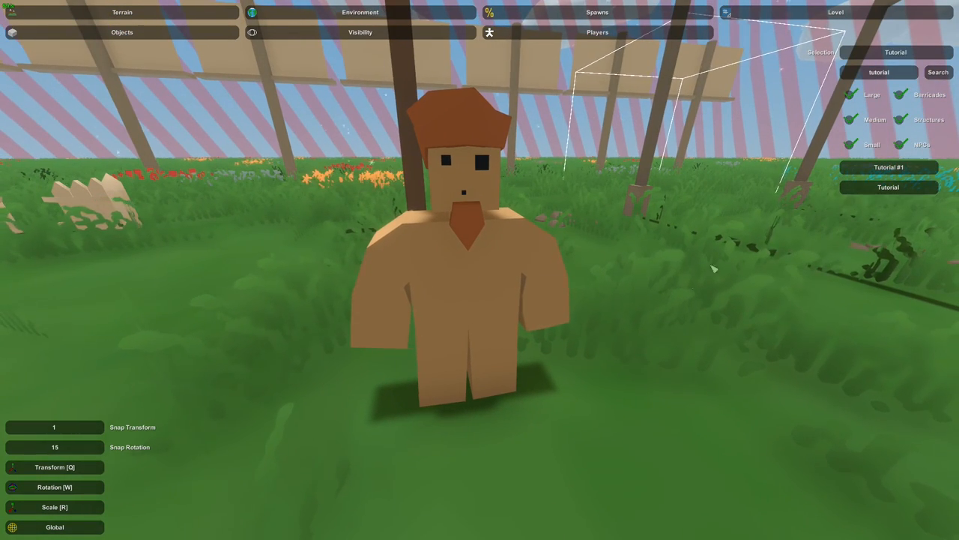
# - Place the Tutorial NPC on the grass beside the existing one and rotate it about its vertical axis
pyautogui.rightClick(795, 224)
pyautogui.press('e')
pyautogui.press('w')
pyautogui.moveTo(514, 365); pyautogui.dragTo(576, 373)
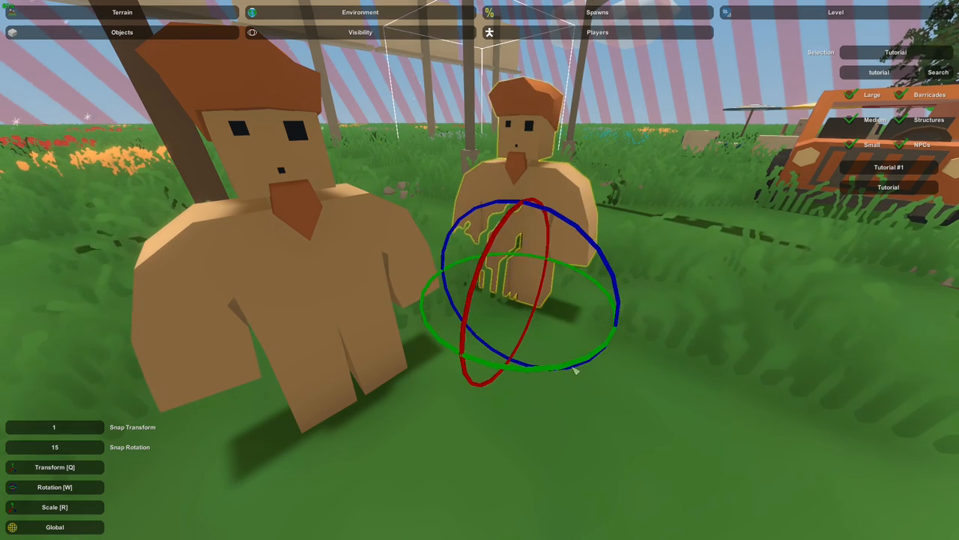
pyautogui.press('r')
pyautogui.moveTo(504, 311); pyautogui.dragTo(534, 341)
pyautogui.click(535, 341)
pyautogui.rightClick(533, 341)
pyautogui.press('s')
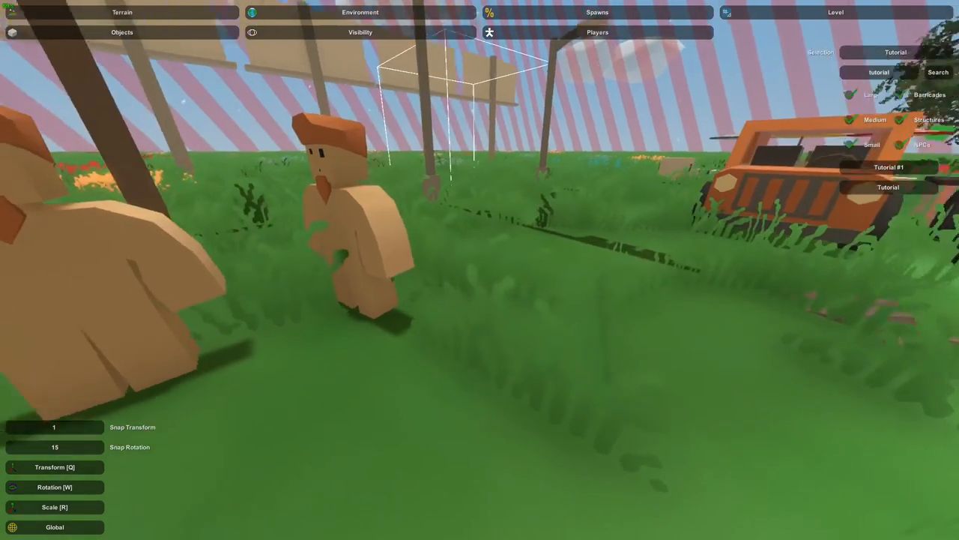
# - Delete the duplicate Tutorial NPC from the map and exit the map editor
pyautogui.click(504, 270)
pyautogui.press('Delete')
pyautogui.press('Escape')
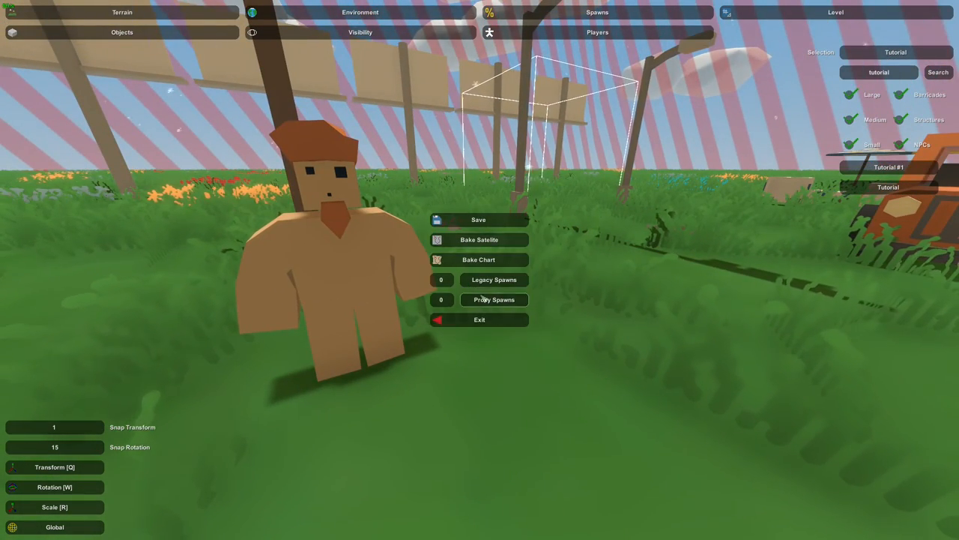
pyautogui.click(487, 321)
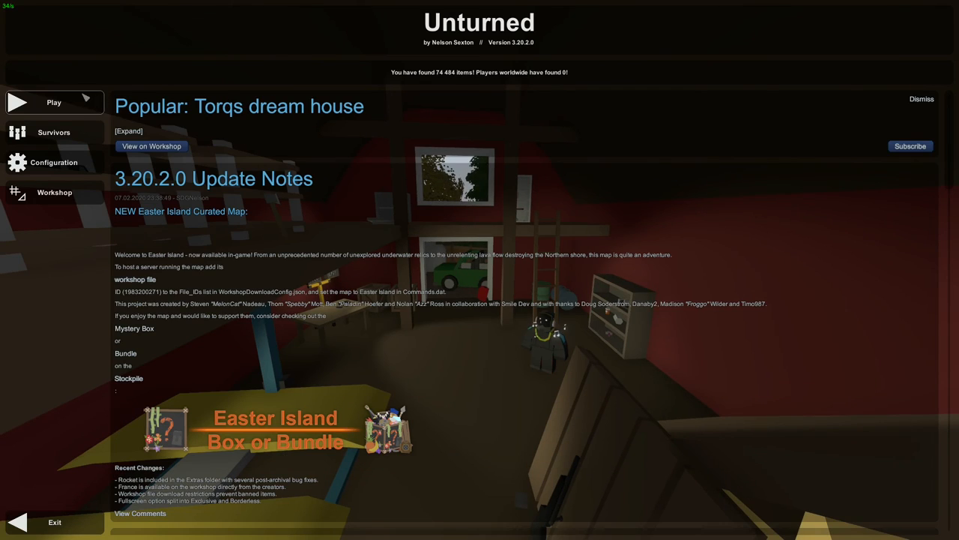
# - Start the Destruction map offline in singleplayer on Normal difficulty with cheatcodes allowed
pyautogui.click(47, 101)
pyautogui.click(482, 210)
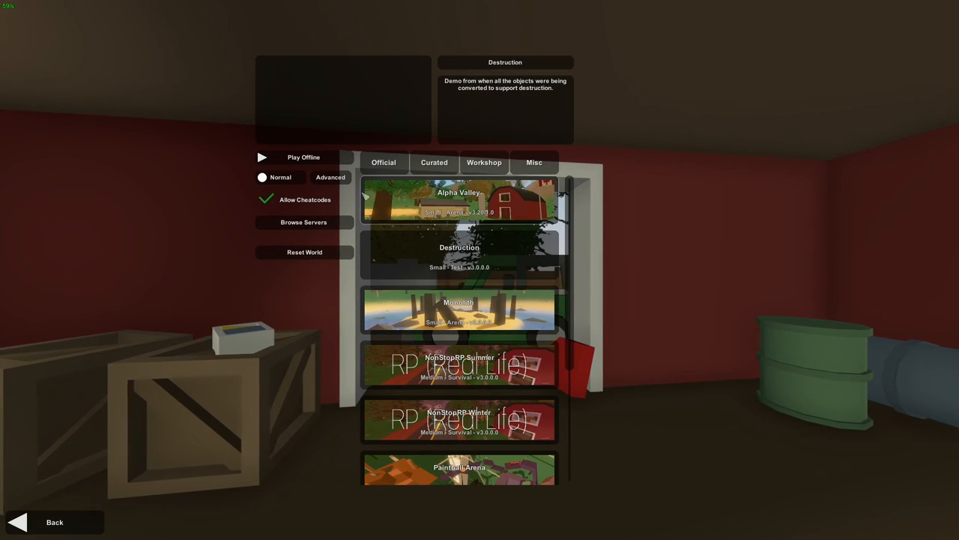
pyautogui.click(292, 223)
pyautogui.press('Escape')
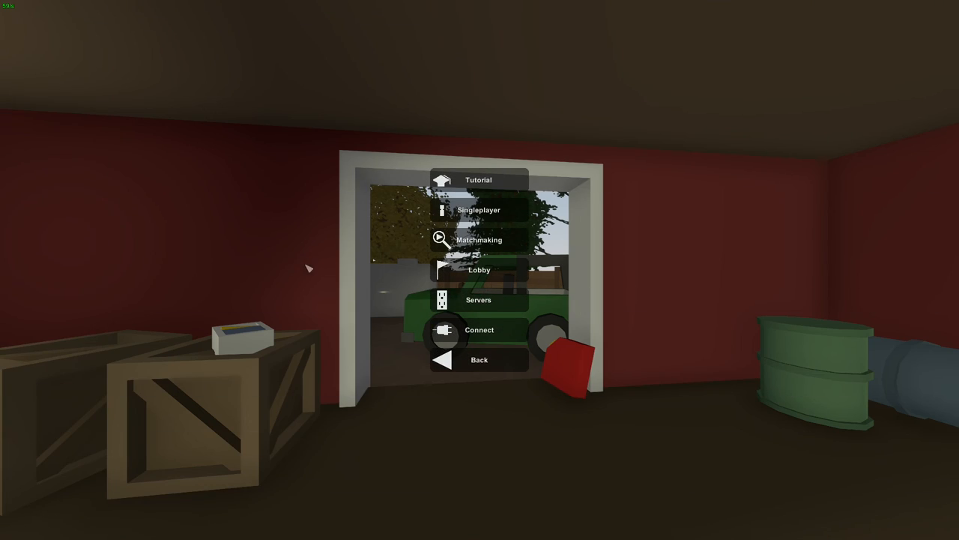
pyautogui.click(509, 215)
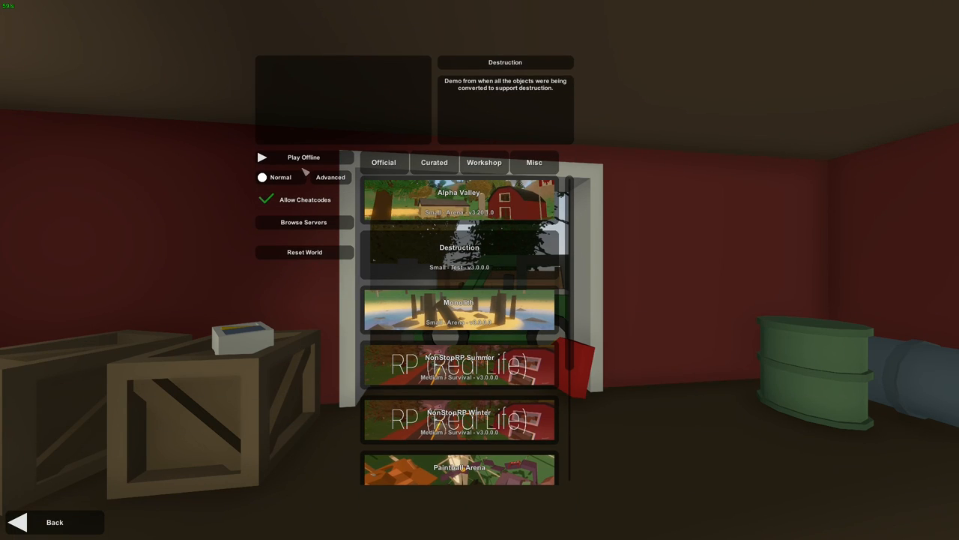
pyautogui.click(304, 161)
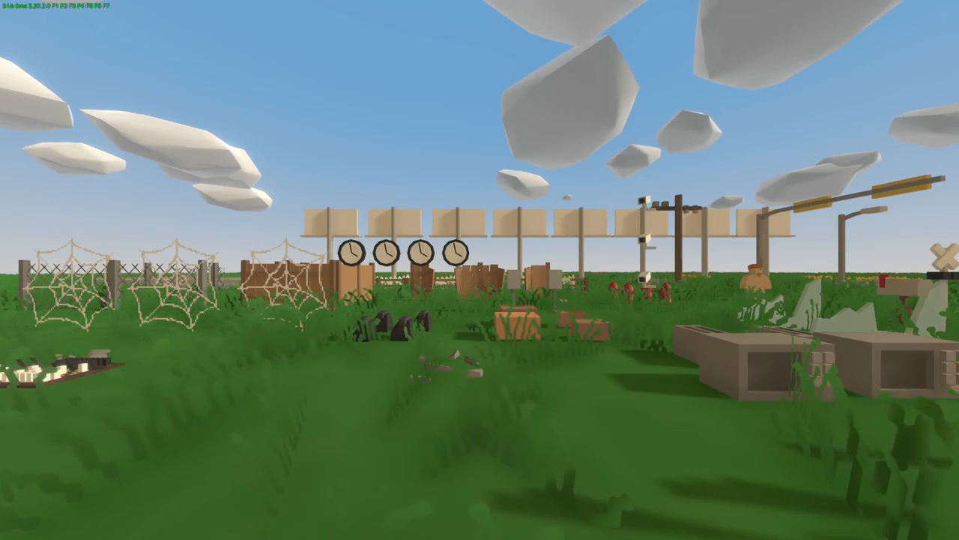
# - Walk across the field to the Tutorial NPC and circle around to face it
pyautogui.press('w')
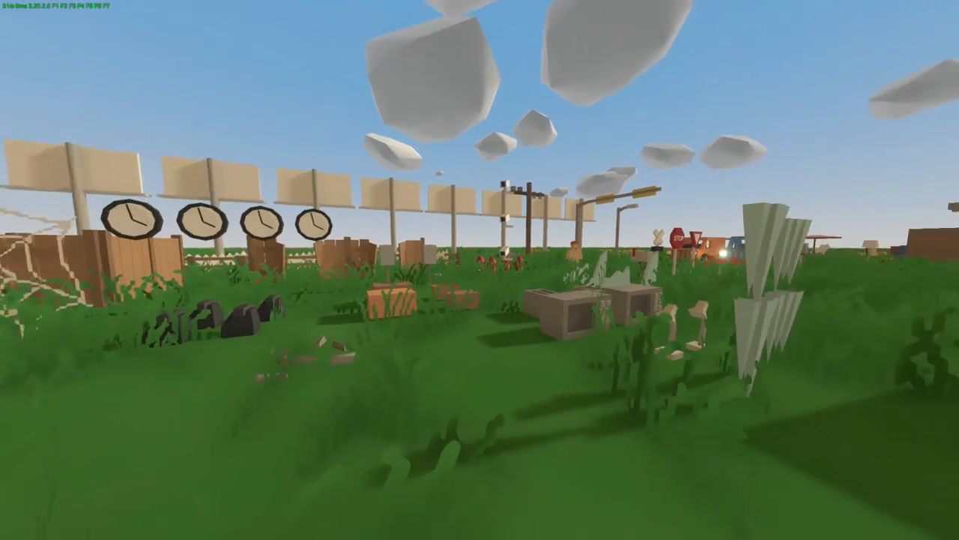
pyautogui.press('w')
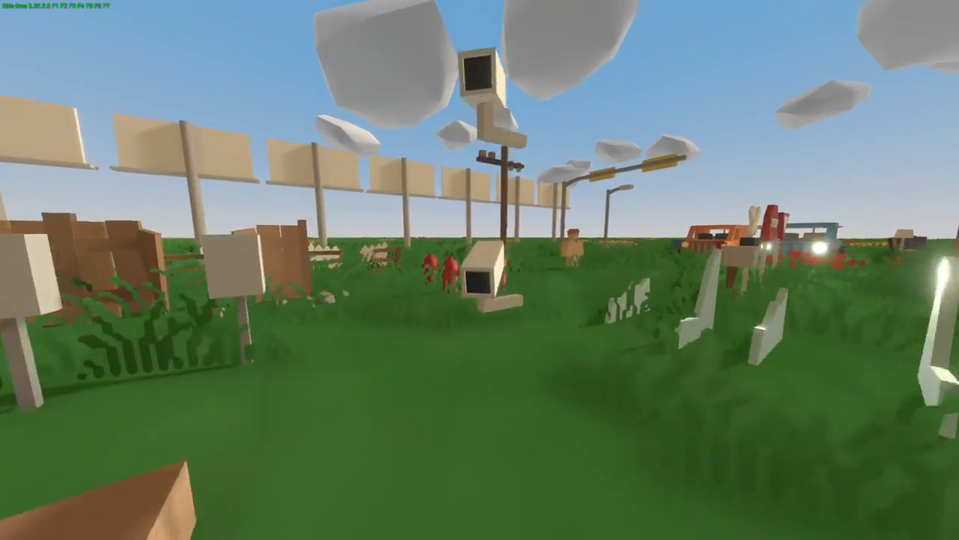
pyautogui.press('w')
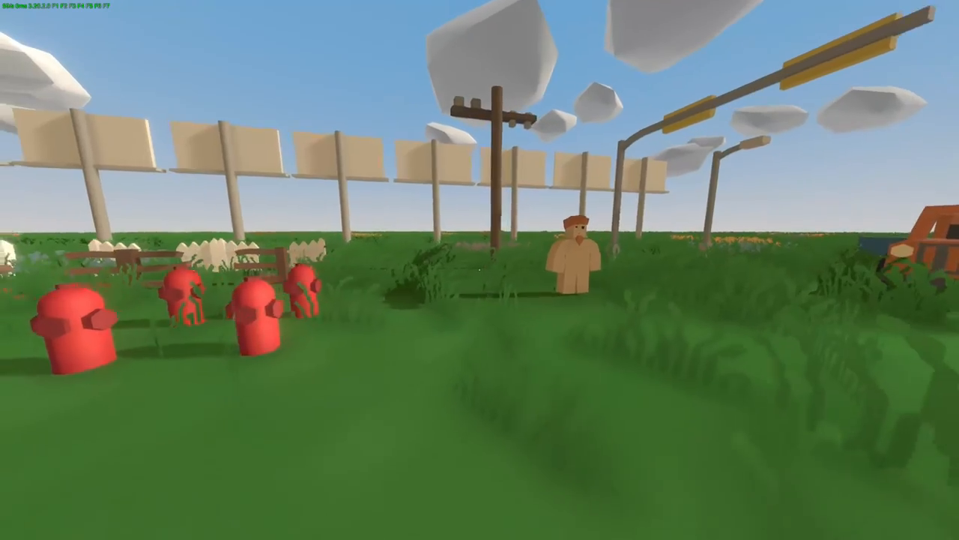
pyautogui.press('w')
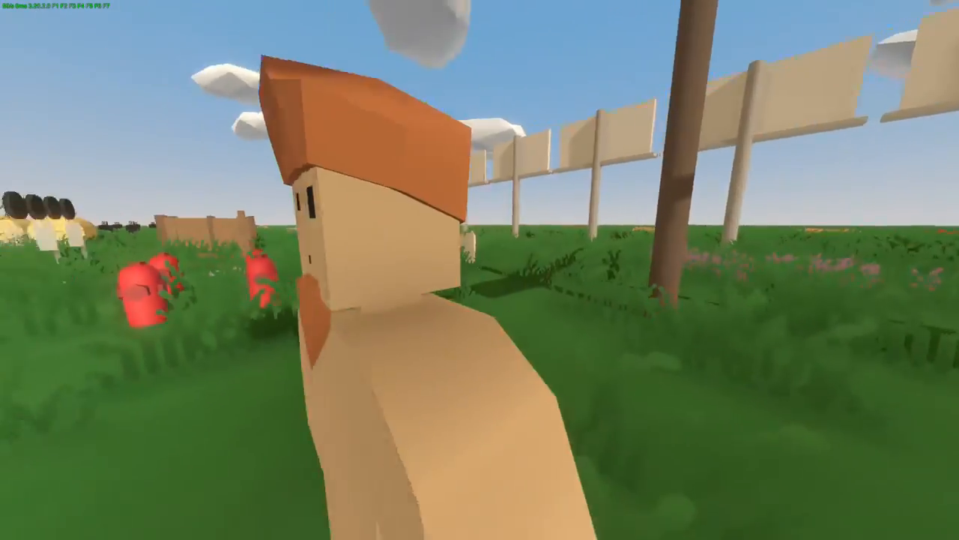
pyautogui.press('d')
pyautogui.press('a')
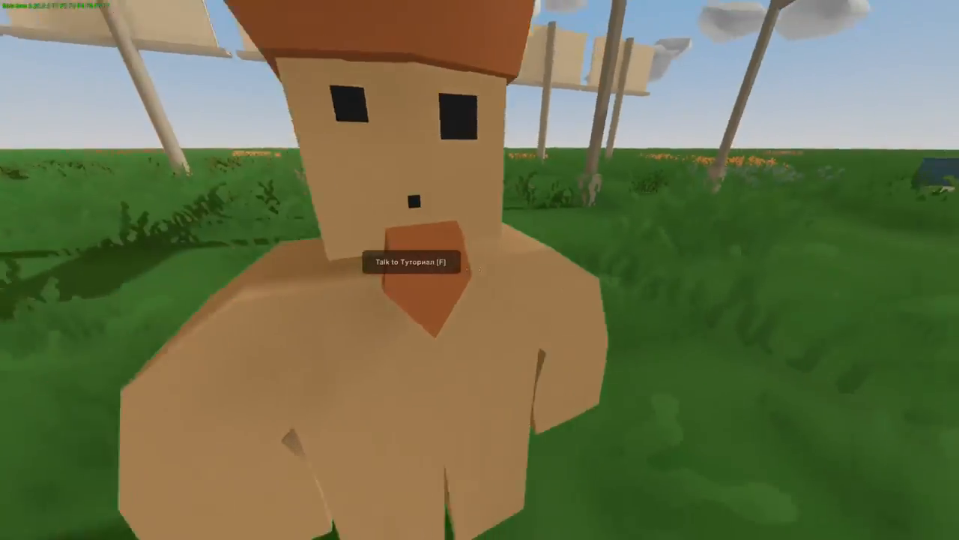
pyautogui.press('d')
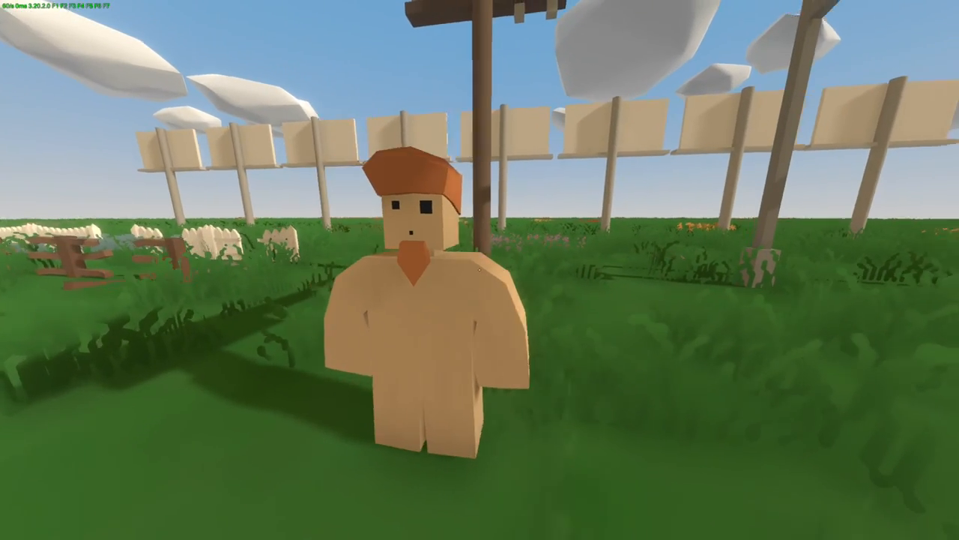
# - Talk to the Tutorial NPC, ask how it is doing and answer "Отлично"
pyautogui.press('w')
pyautogui.press('s')
pyautogui.press('a')
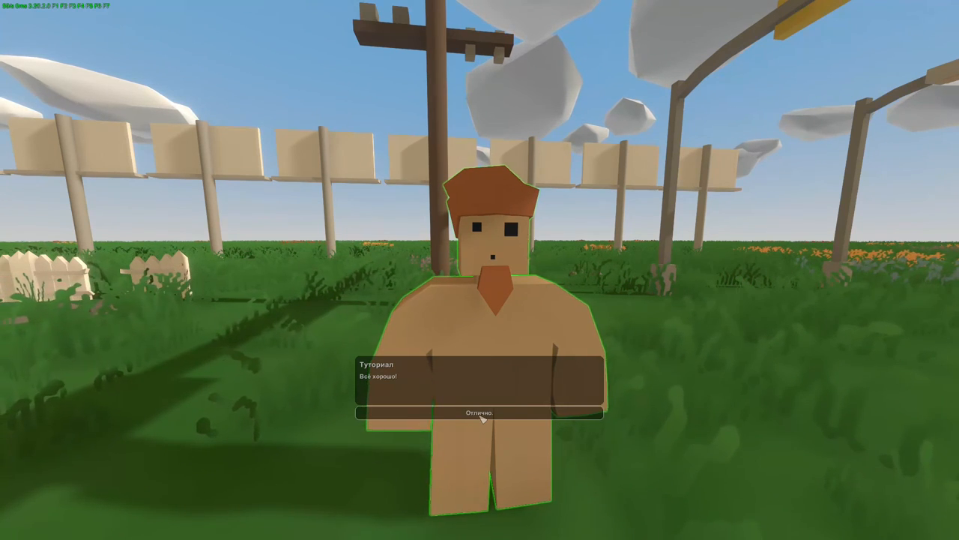
pyautogui.click(480, 413)
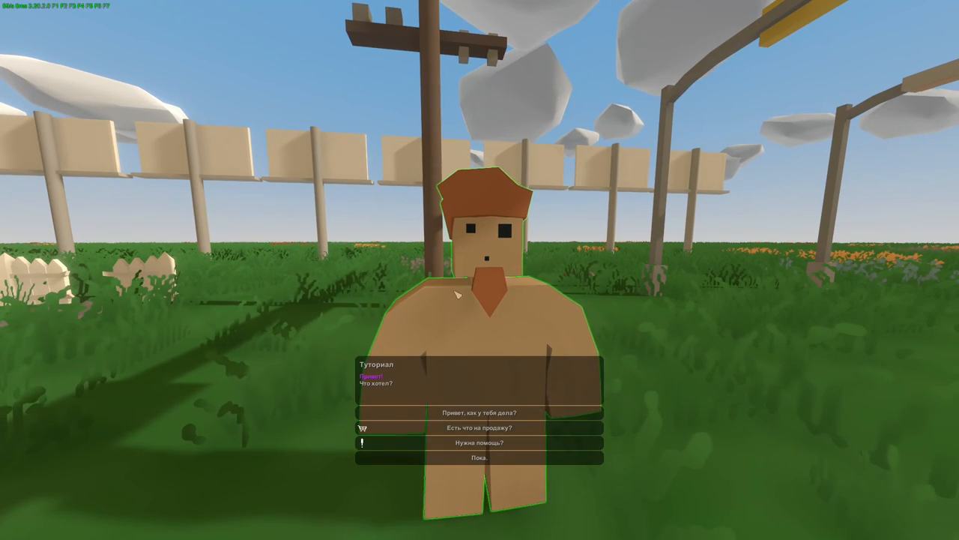
# - Ask the NPC what is for sale, look through its shop and leave the conversation
pyautogui.click(474, 425)
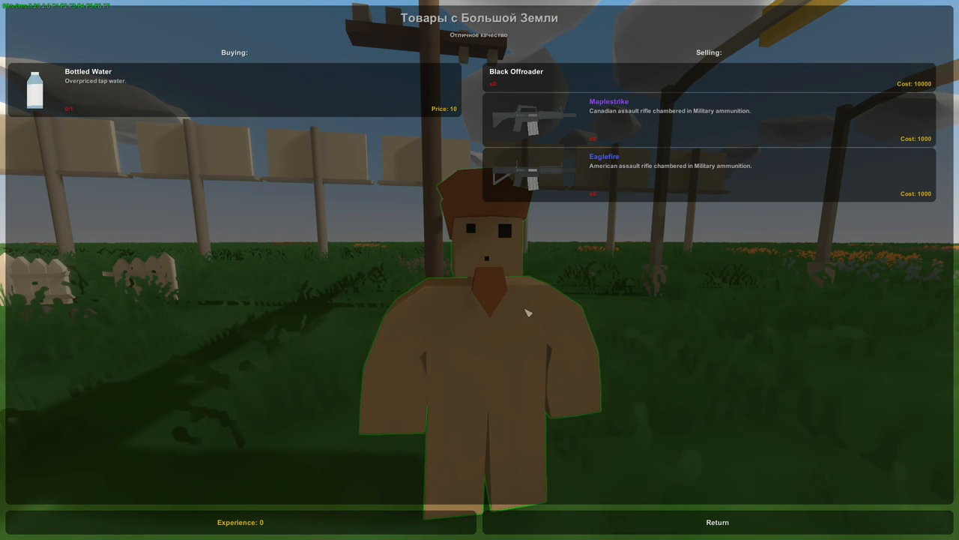
pyautogui.click(638, 522)
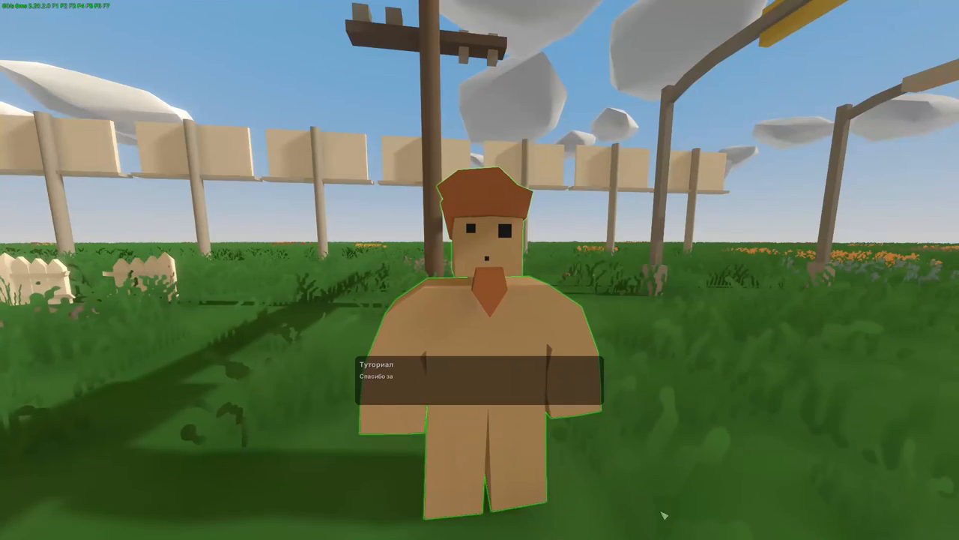
pyautogui.press('Escape')
# - Grant the player 10000 experience with a chat command and buy an assault rifle from the NPC's shop
pyautogui.write('j/ed')
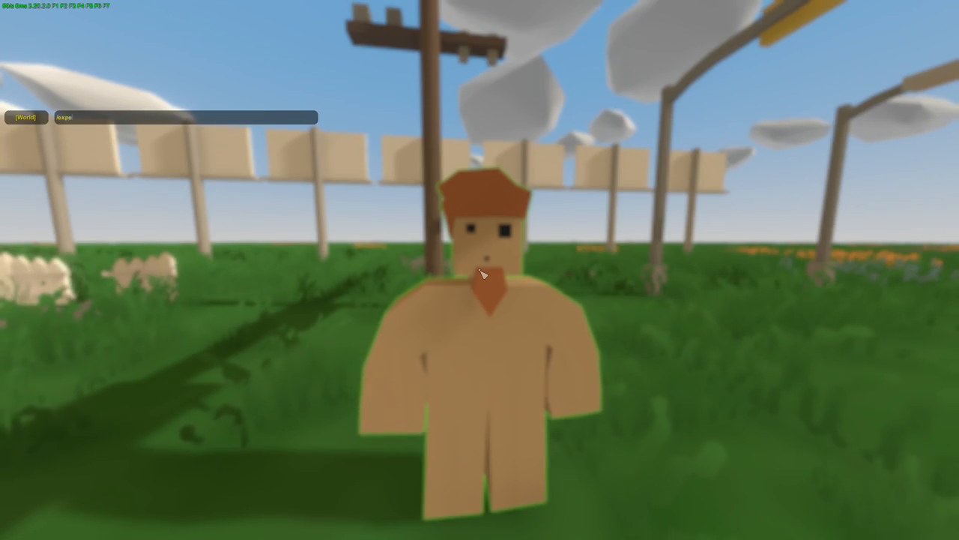
pyautogui.press('Return')
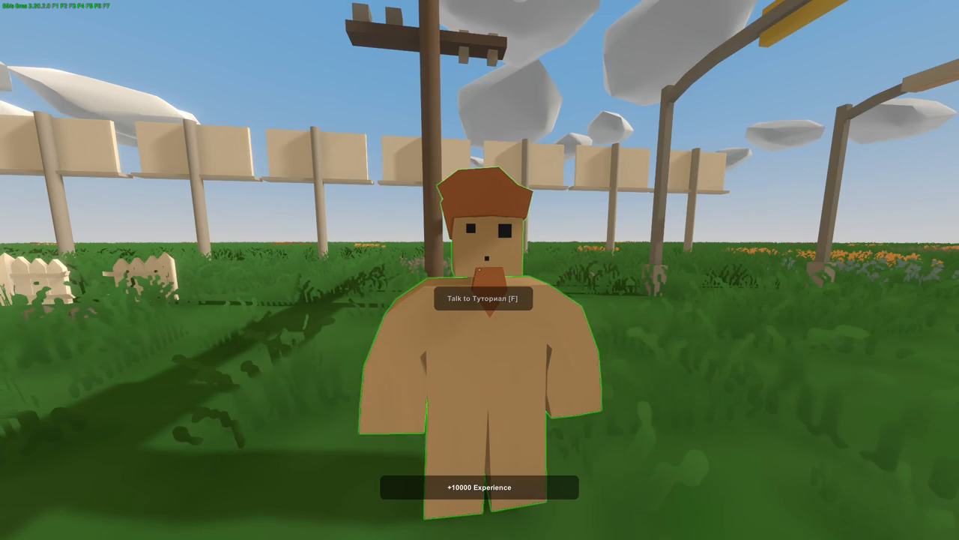
pyautogui.press('f')
pyautogui.click(489, 429)
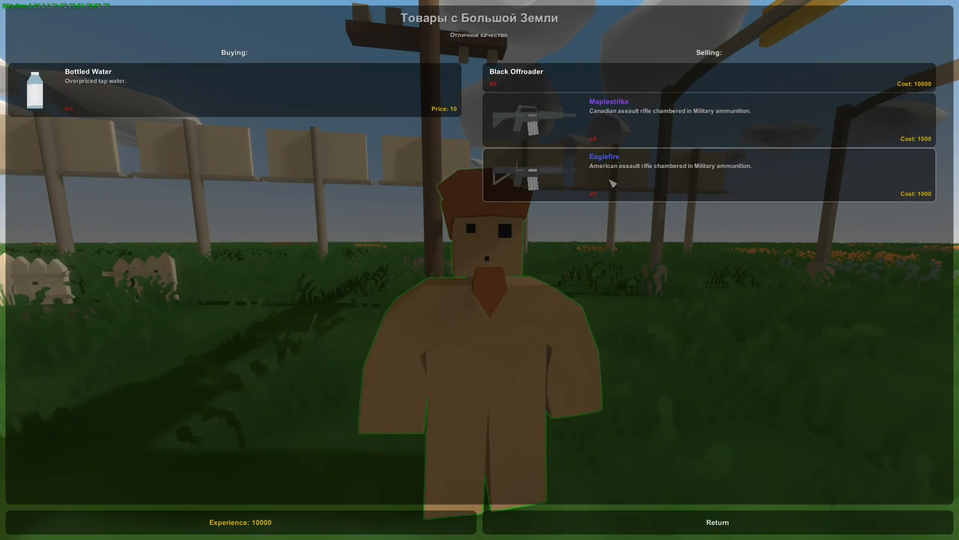
pyautogui.click(651, 526)
pyautogui.press('Escape')
# - Equip the purchased rifle, aim down its sights and put it away
pyautogui.press('g')
pyautogui.press('g')
pyautogui.press('1')
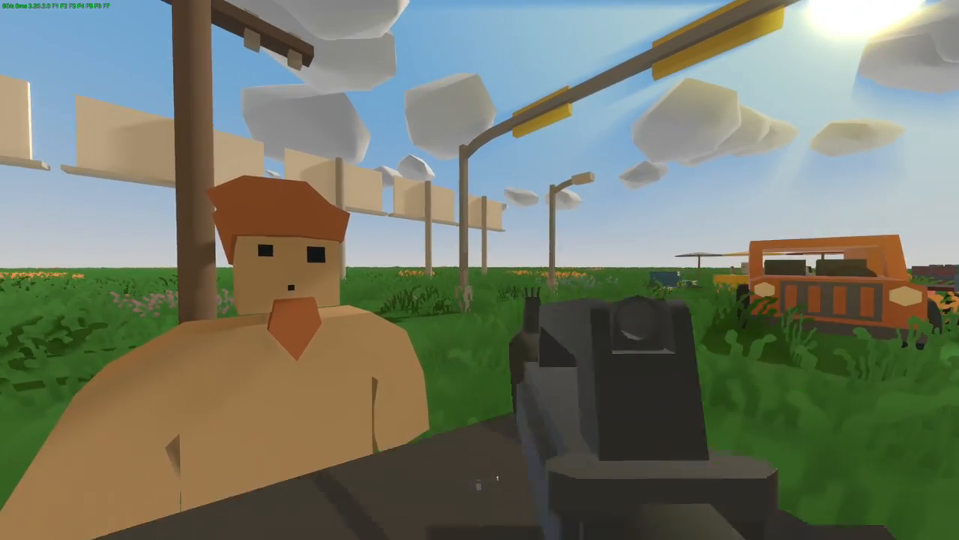
pyautogui.rightClick(479, 270)
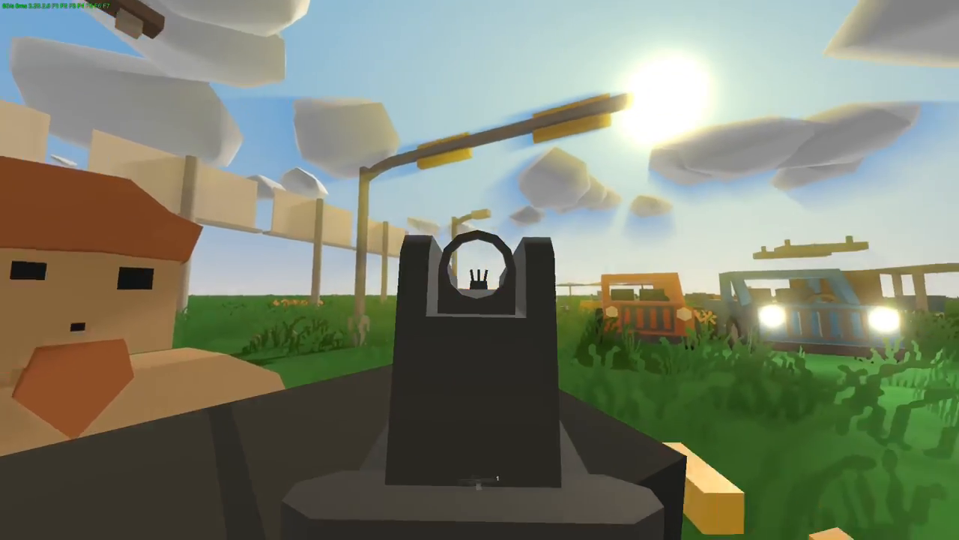
pyautogui.press('1')
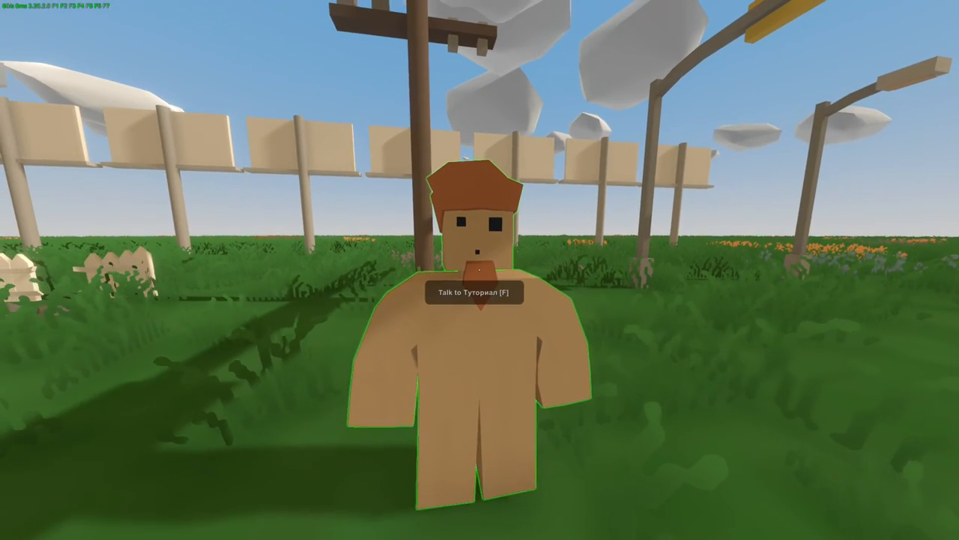
# - Ask the NPC whether it needs help, accept the "Жаркий День" quest and finish the conversation
pyautogui.press('f')
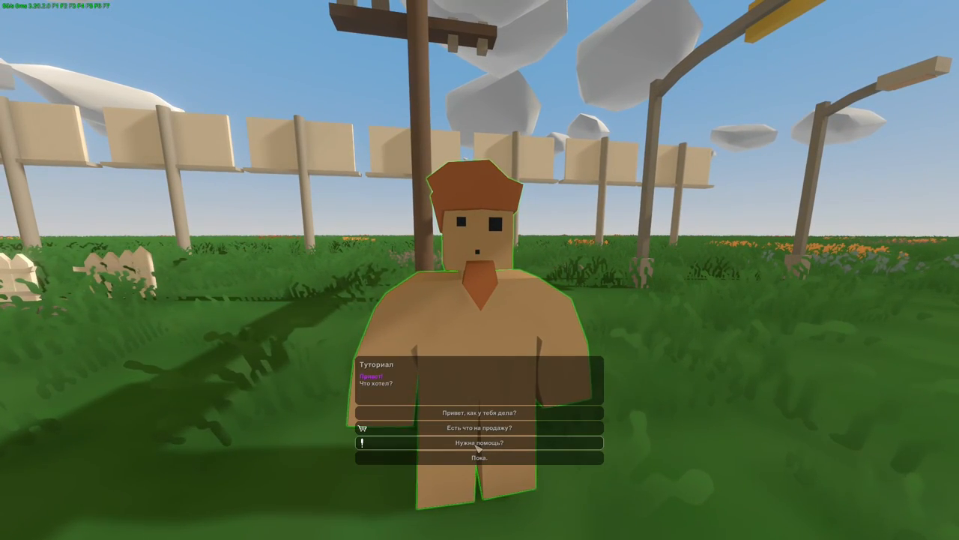
pyautogui.click(485, 443)
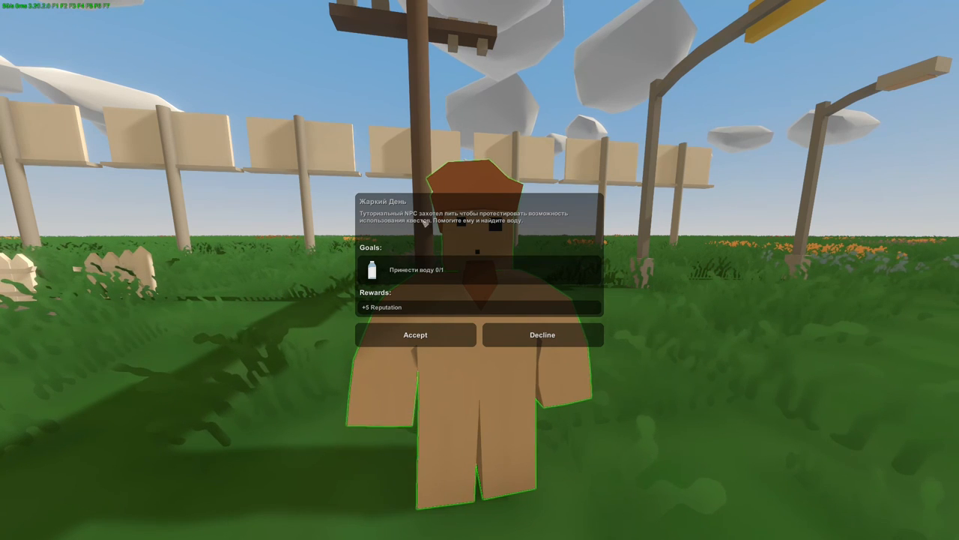
pyautogui.click(417, 335)
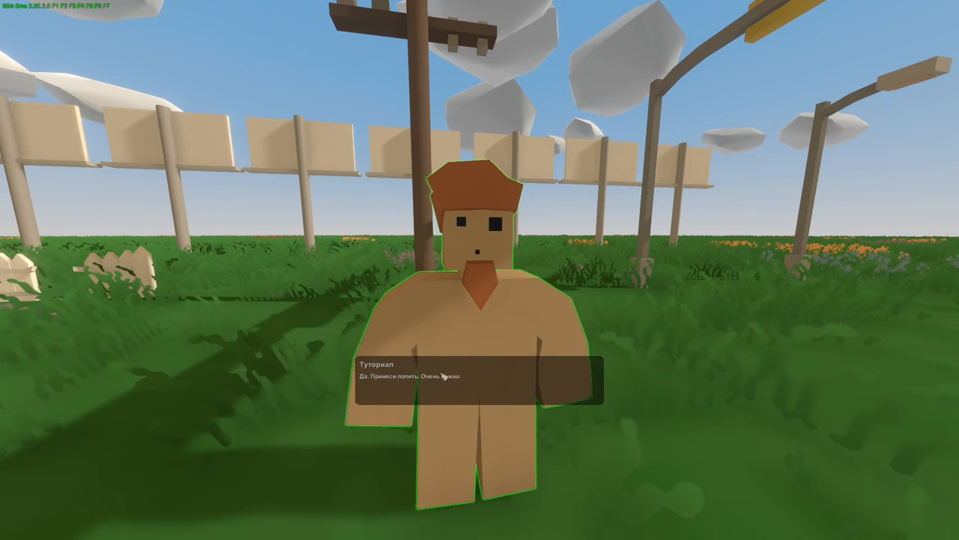
pyautogui.click(460, 413)
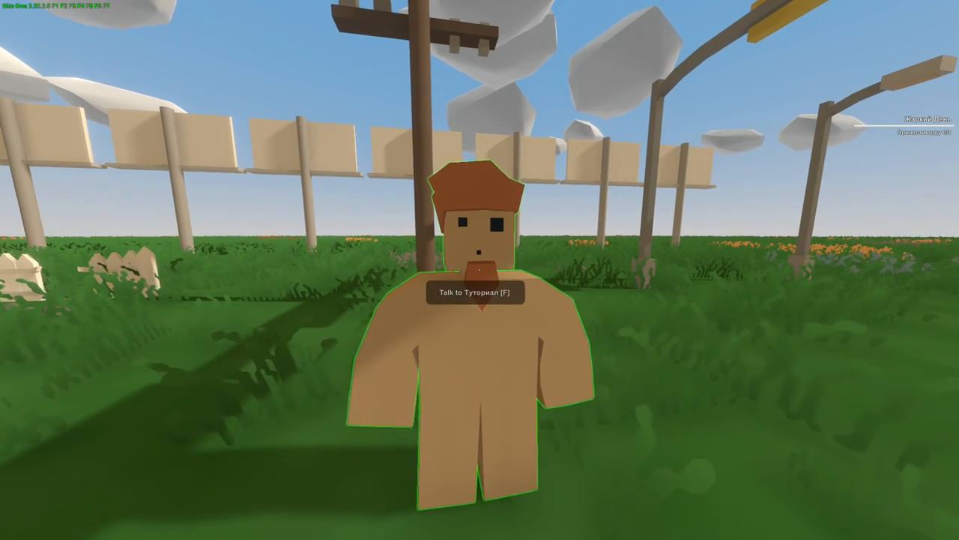
# - Open the "Жаркий День" entry in the player's quest list and close the list
pyautogui.press('m')
pyautogui.click(670, 46)
pyautogui.click(669, 89)
pyautogui.click(501, 338)
pyautogui.press('m')
# - Offer the NPC help again, confirm its quest and end the dialogue
pyautogui.press('f')
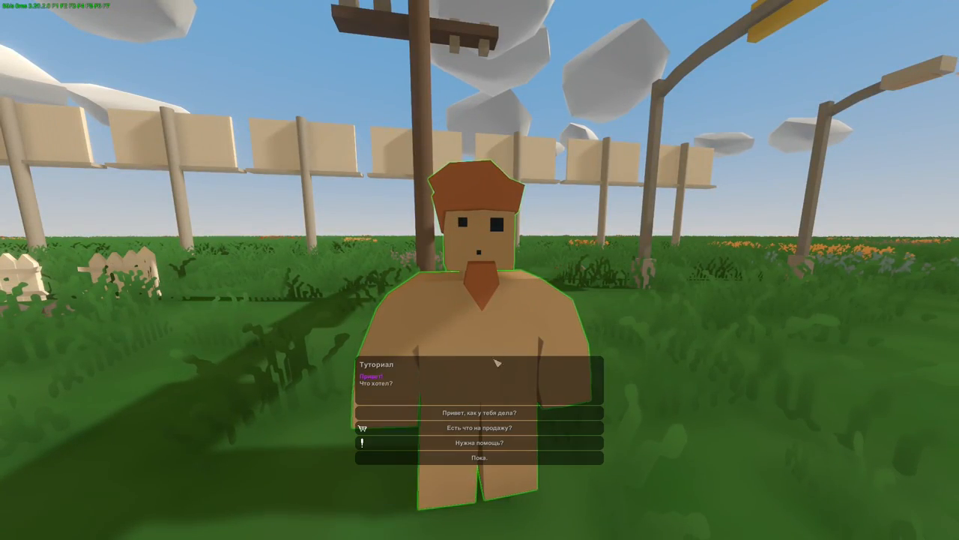
pyautogui.click(473, 444)
pyautogui.click(431, 343)
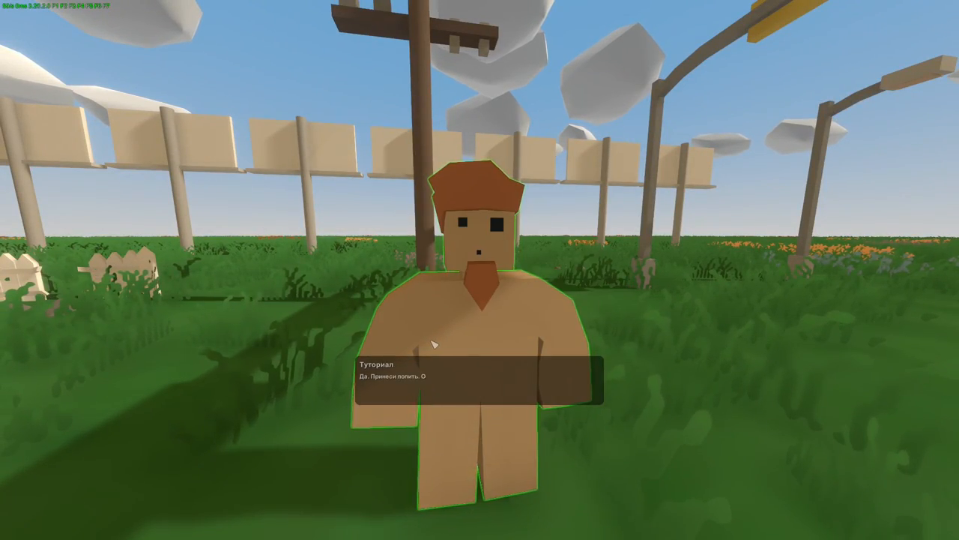
pyautogui.click(466, 411)
# - Spawn the bottled water with the chat command "/give 14" and take it in hand
pyautogui.write('j/give')
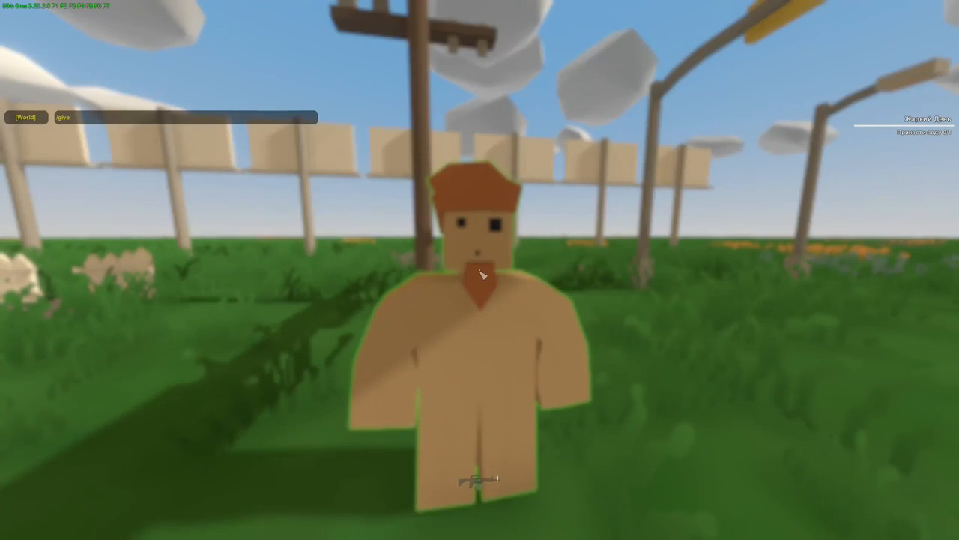
pyautogui.write(' 14')
pyautogui.press('Return')
pyautogui.press('g')
pyautogui.press('g')
# - Hand in the water to the NPC to complete the "Жаркий День" quest and say goodbye
pyautogui.press('f')
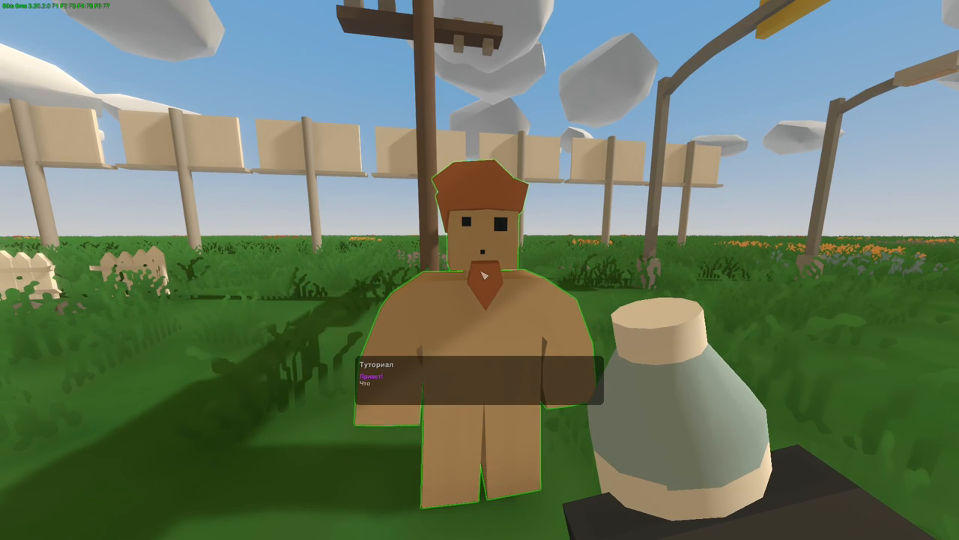
pyautogui.click(480, 443)
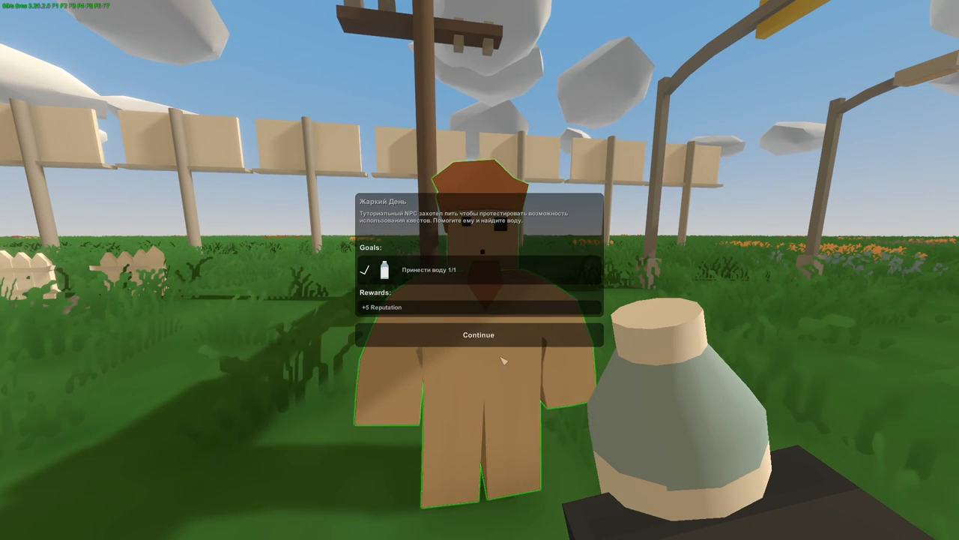
pyautogui.click(480, 335)
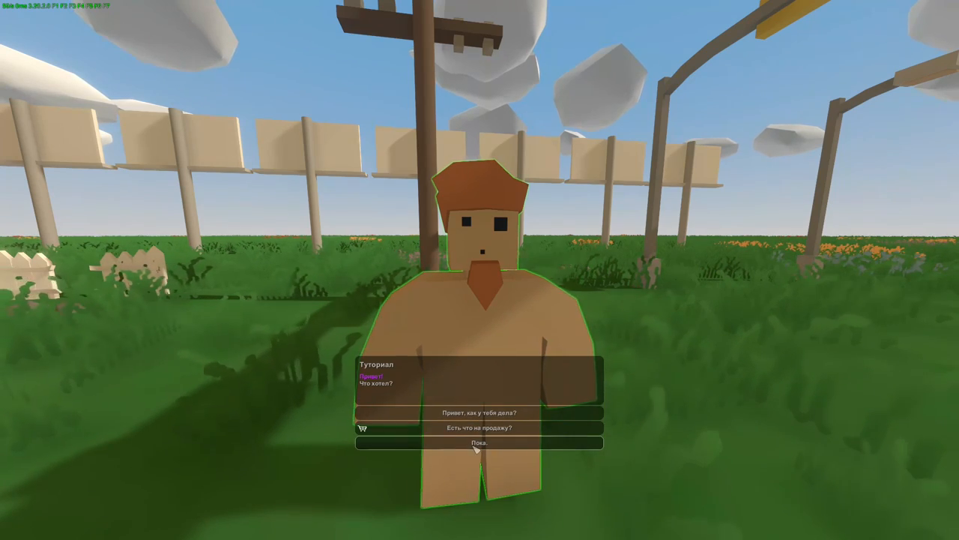
pyautogui.click(480, 443)
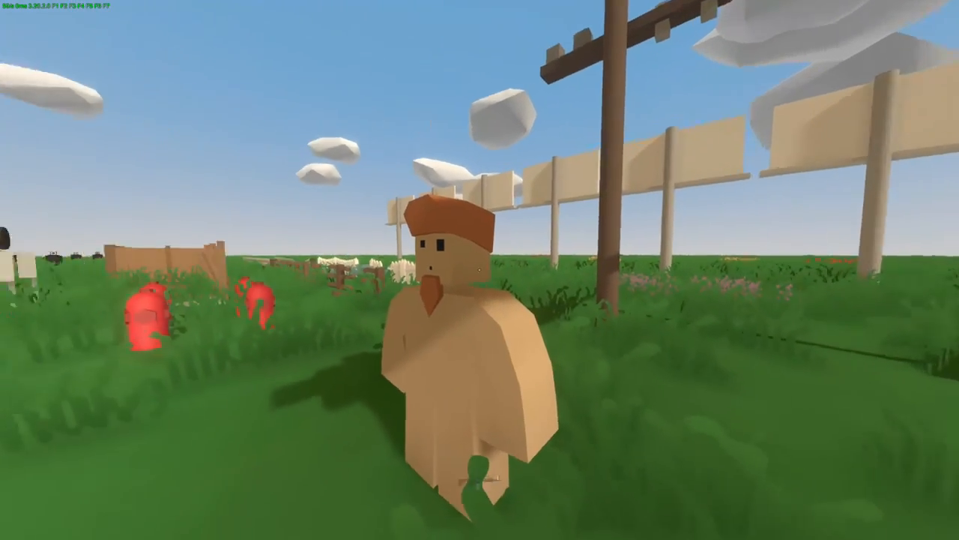
pyautogui.press('a')
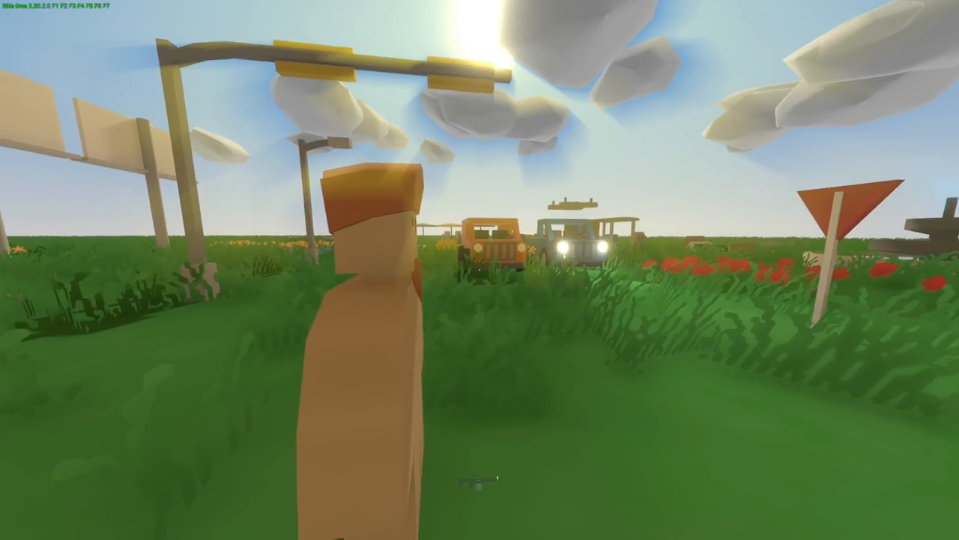
pyautogui.press('d')
pyautogui.press('h')
pyautogui.press('h')
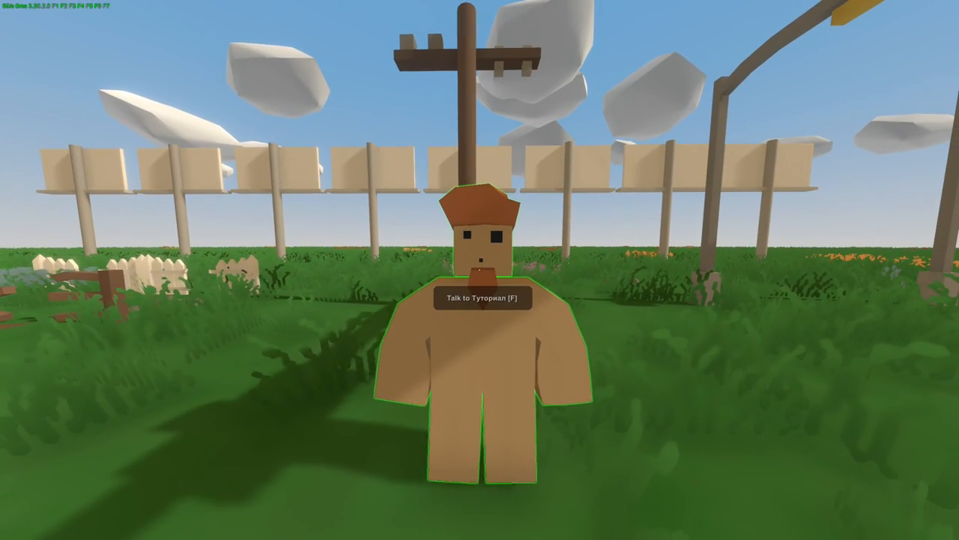
pyautogui.press('d')
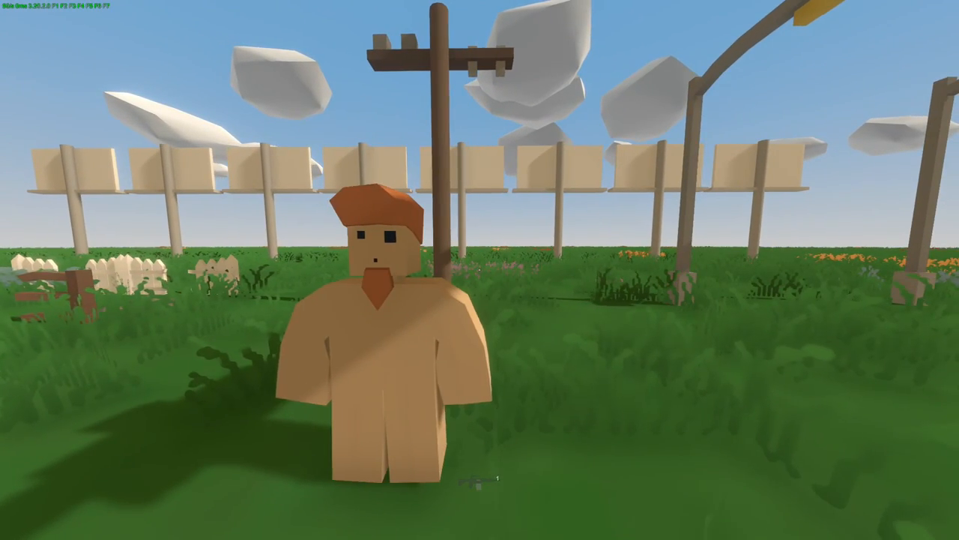
pyautogui.press('w')
pyautogui.press('d')
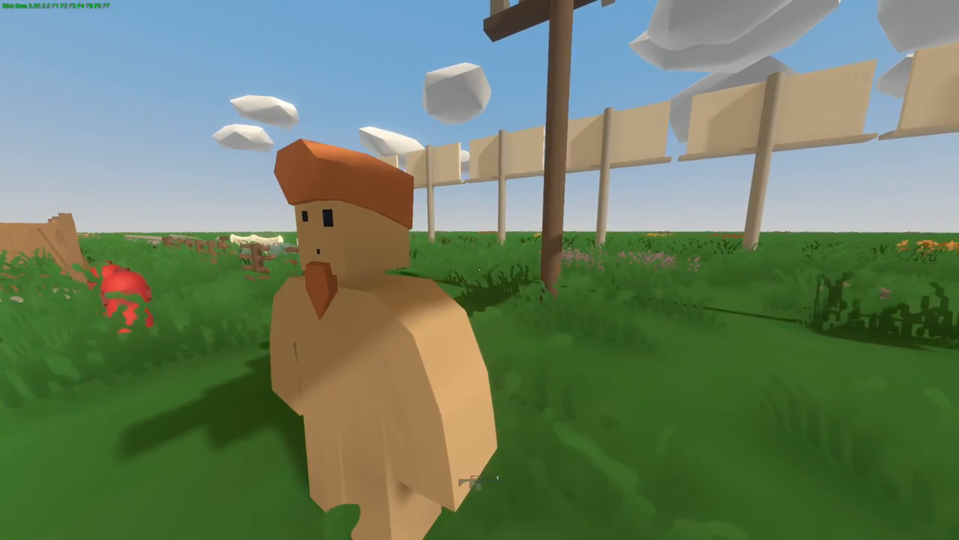
pyautogui.press('a')
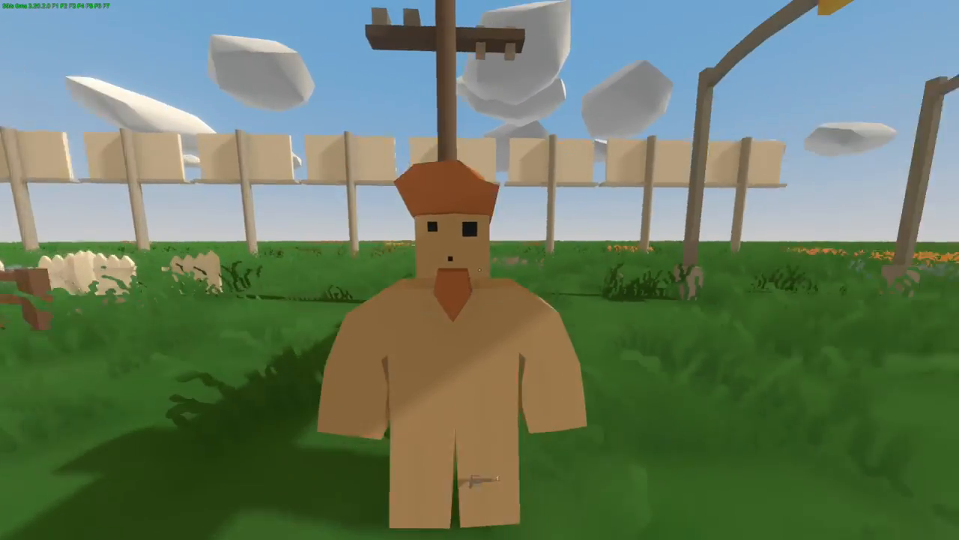
pyautogui.press('d')
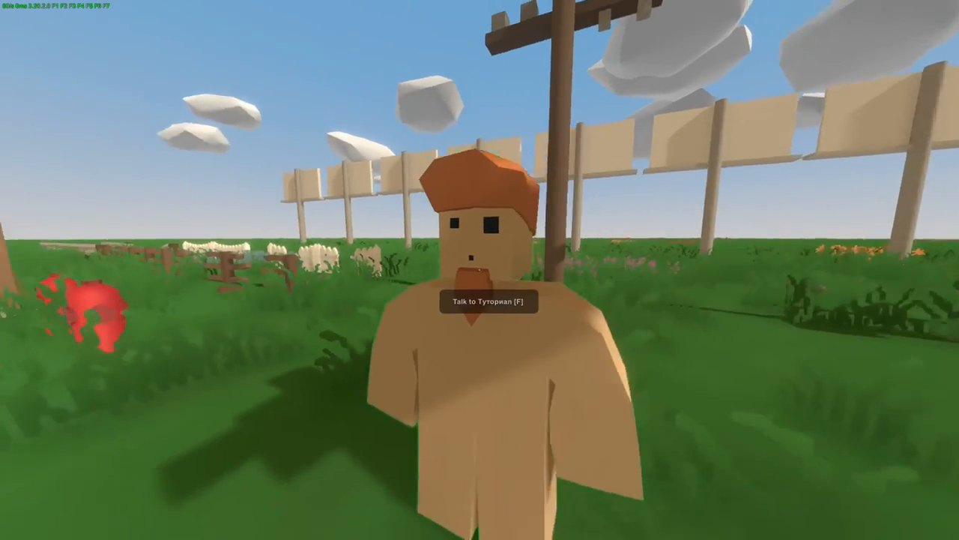
pyautogui.press('a')
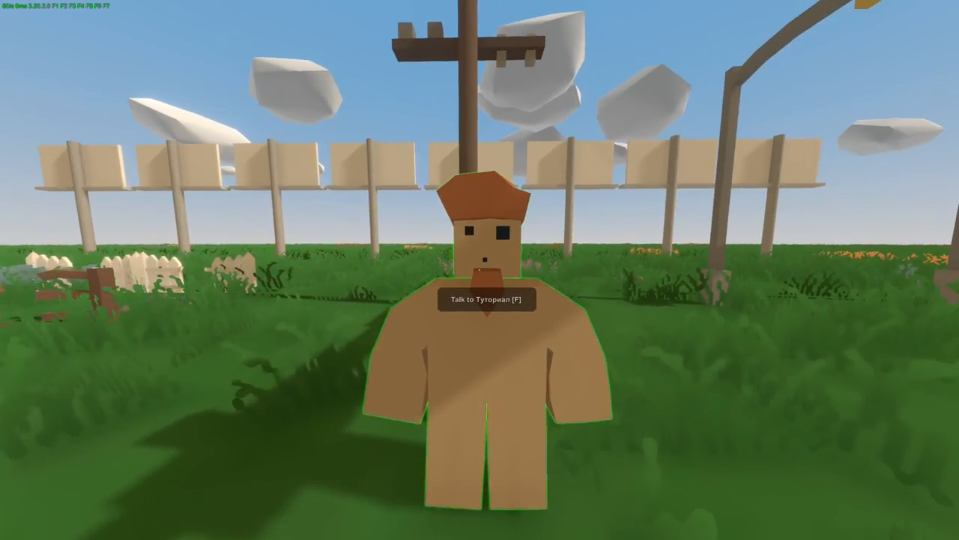
pyautogui.press('h')
pyautogui.press('h')
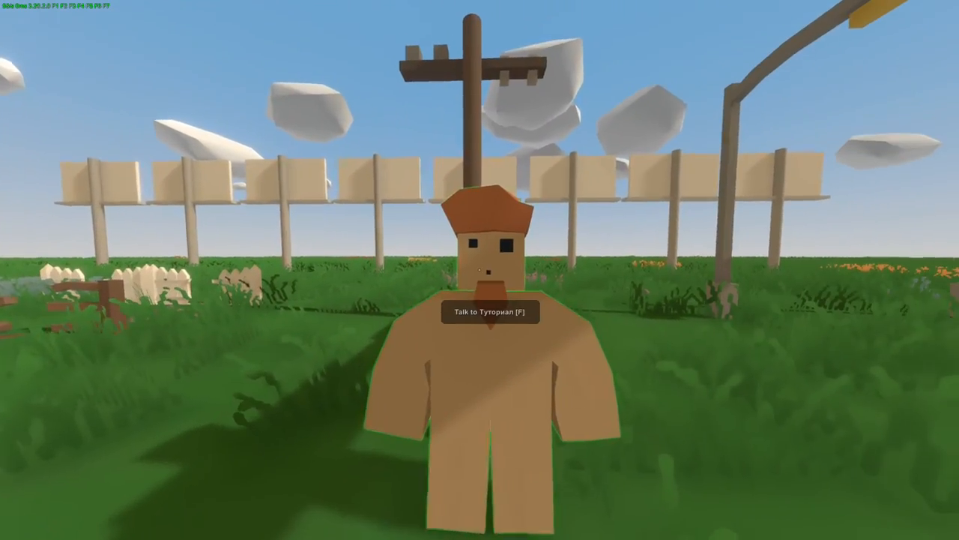